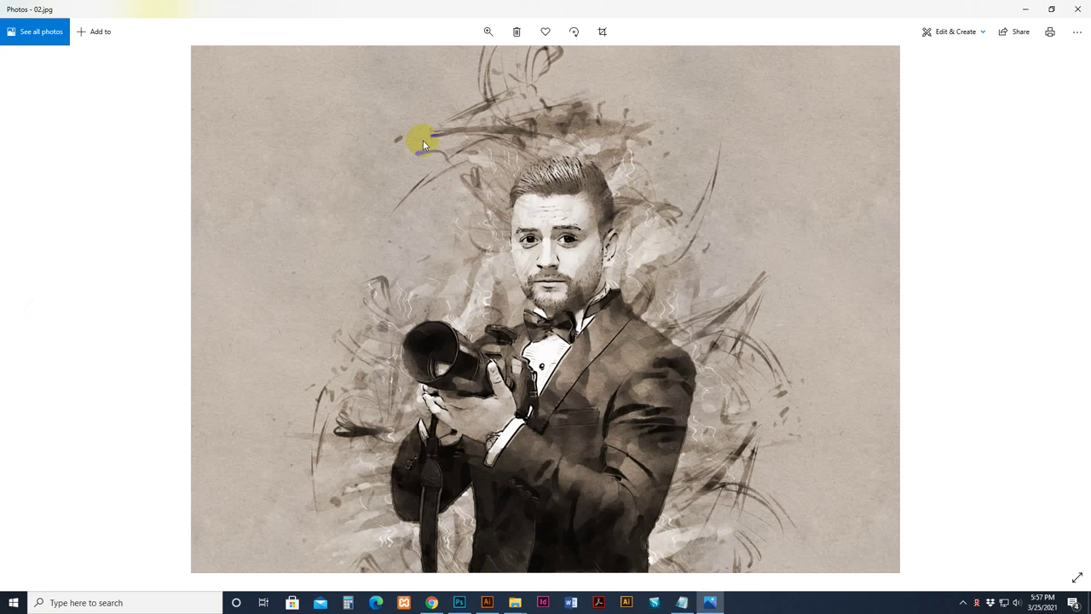
- Browse through the Vintage Watercolors sample images and close the picture viewer
key(Left)
key(Right)
key(Left)
key(Left)
key(Left)
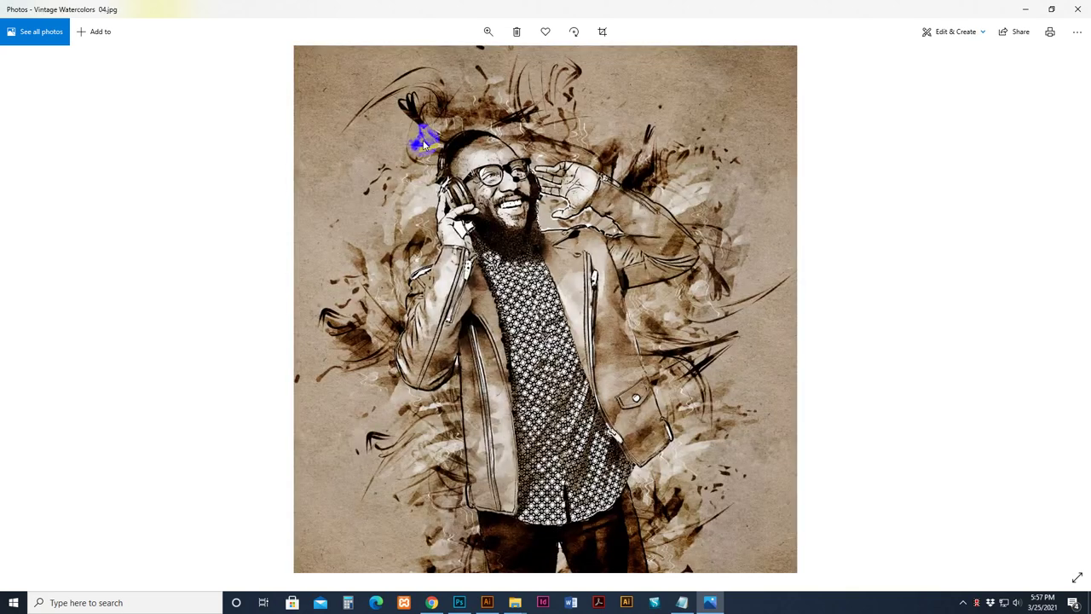
key(Right)
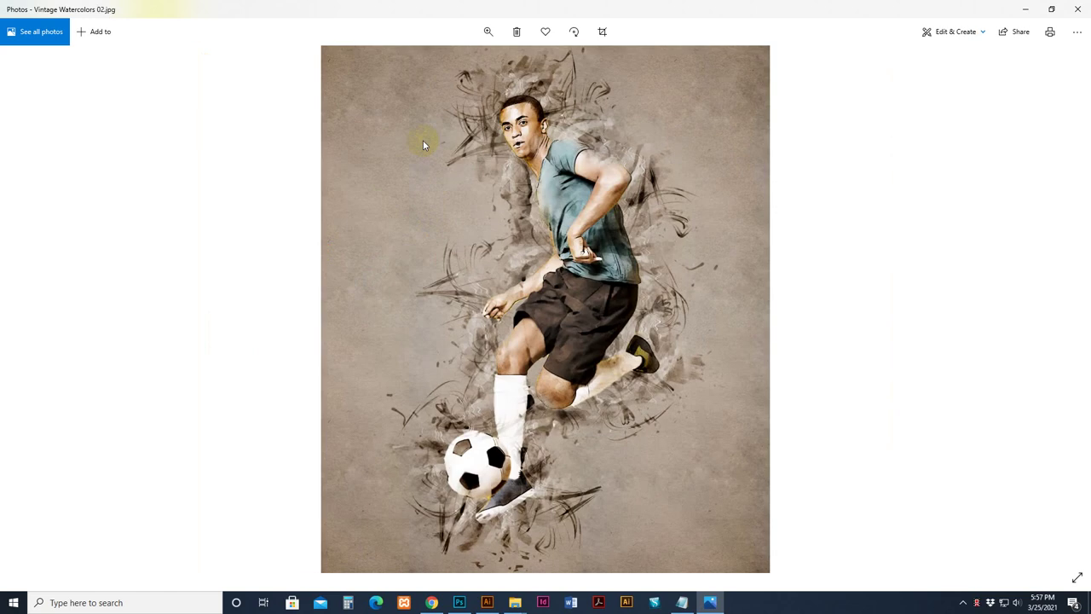
key(Right)
key(Right)
key(Right)
key(Right)
key(Right)
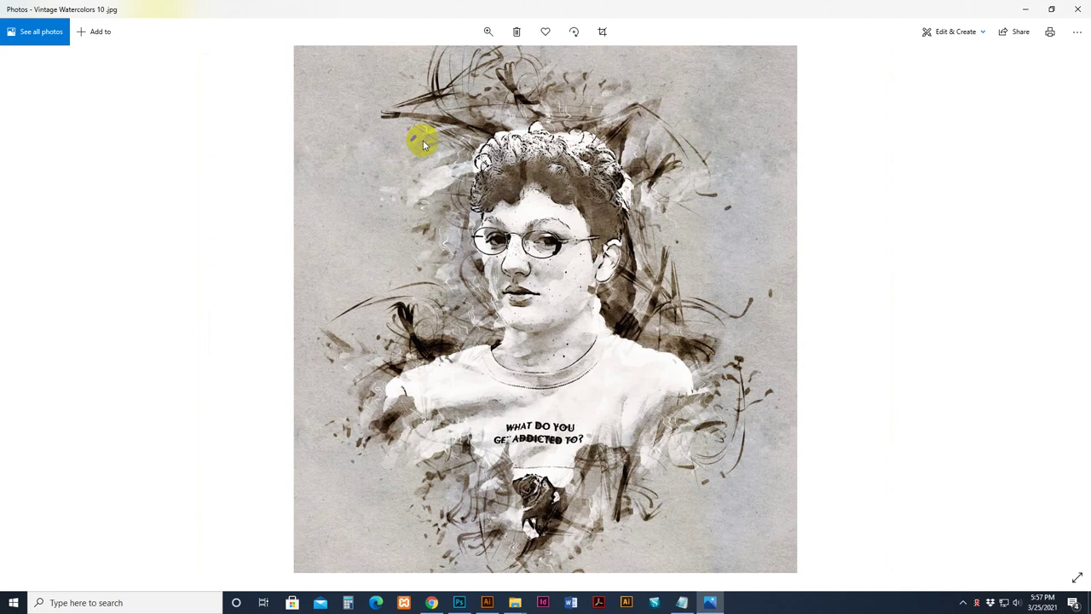
key(Right)
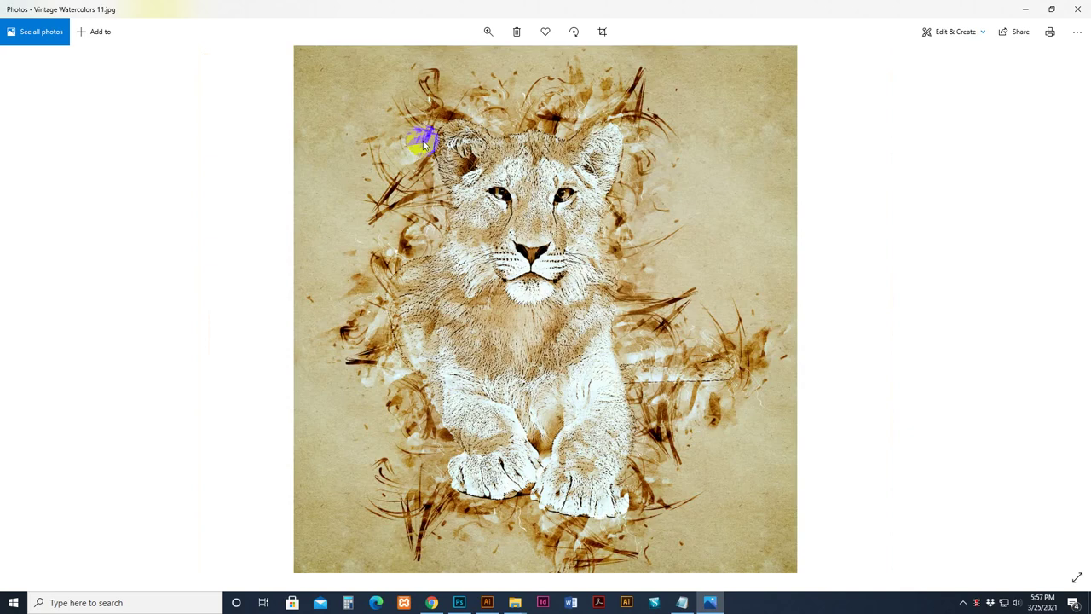
key(Right)
key(Right)
key(Right)
key(Right)
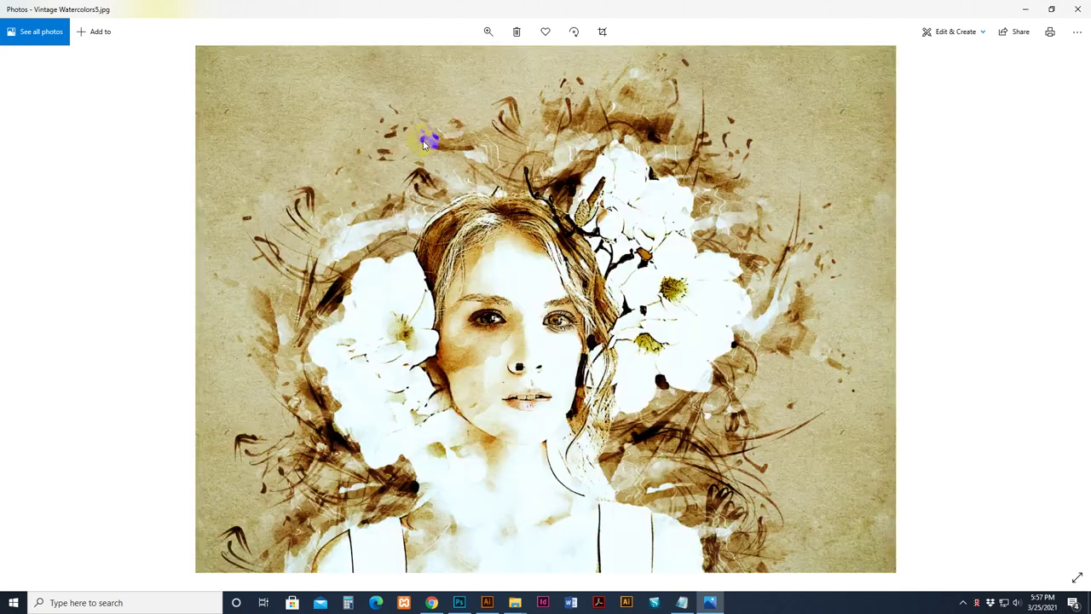
key(Right)
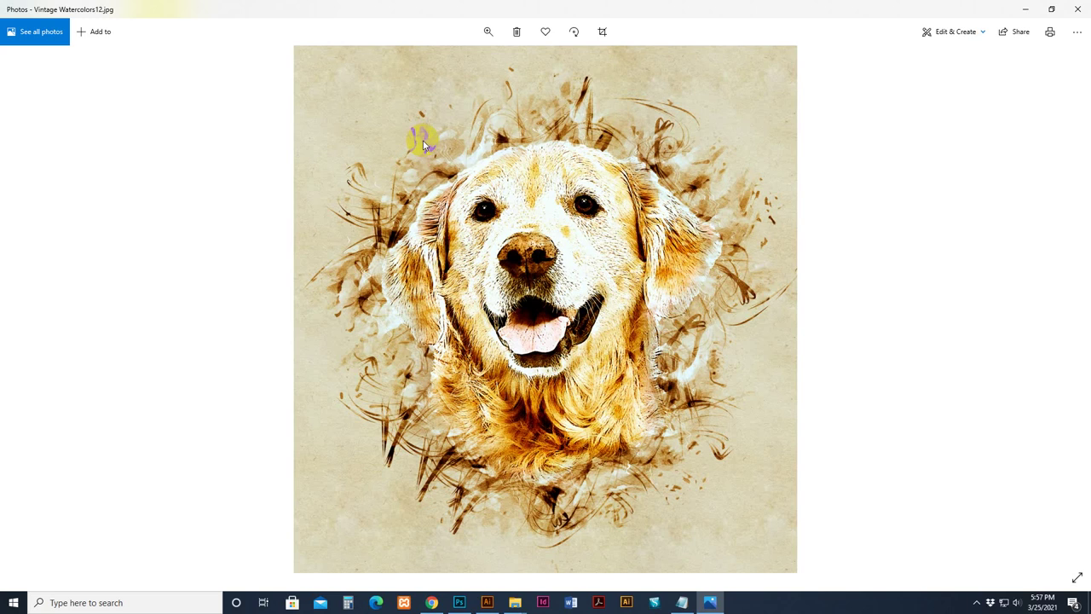
click(1076, 10)
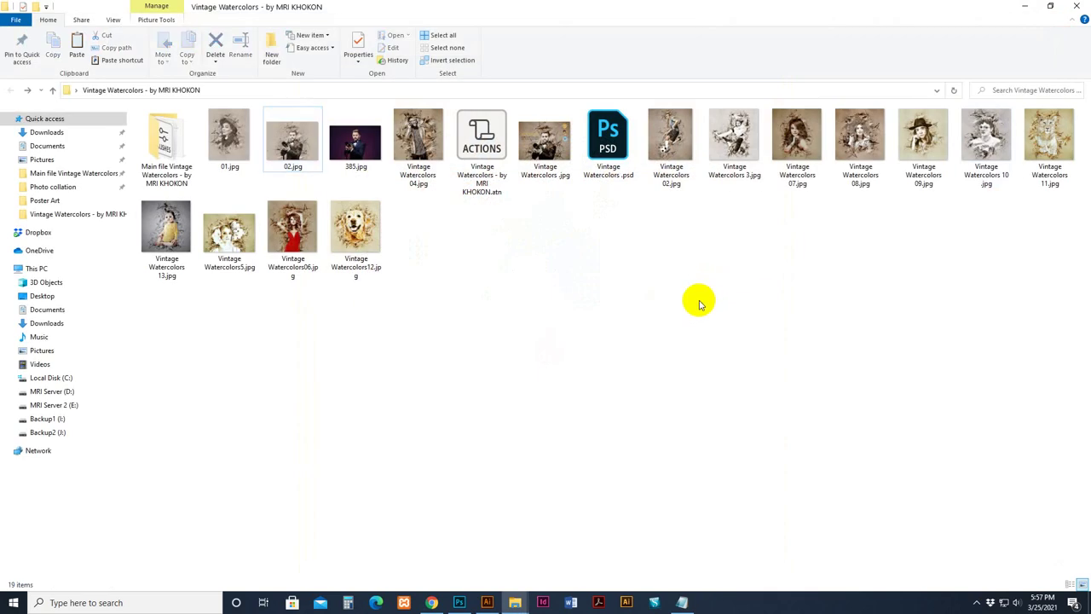
- Open the Main file Vintage Watercolors folder and look over its brush, help, pattern and action files
double_click(174, 149)
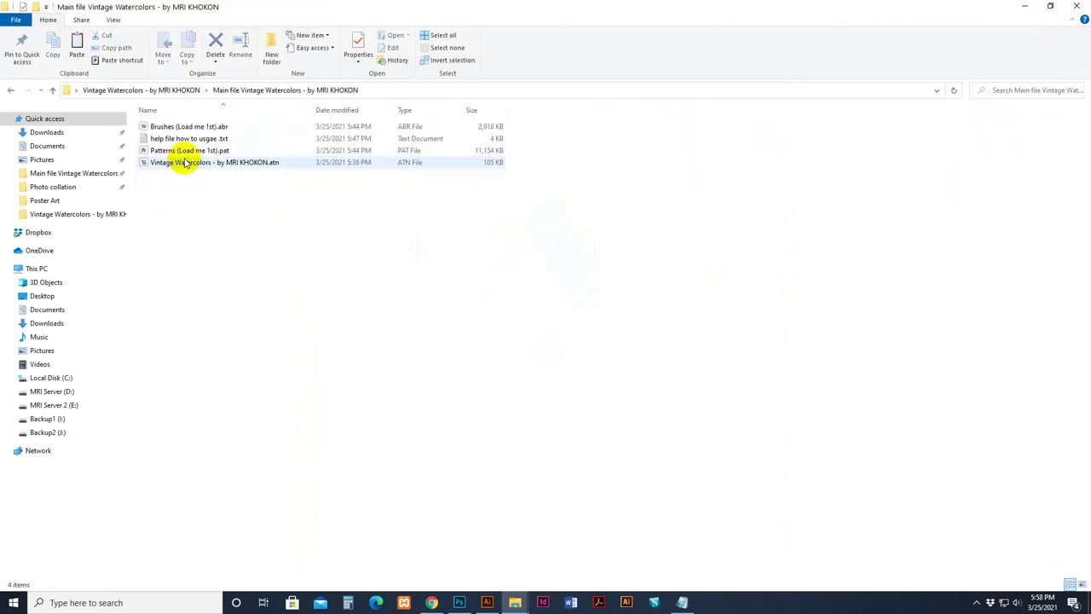
click(218, 127)
click(216, 139)
click(211, 151)
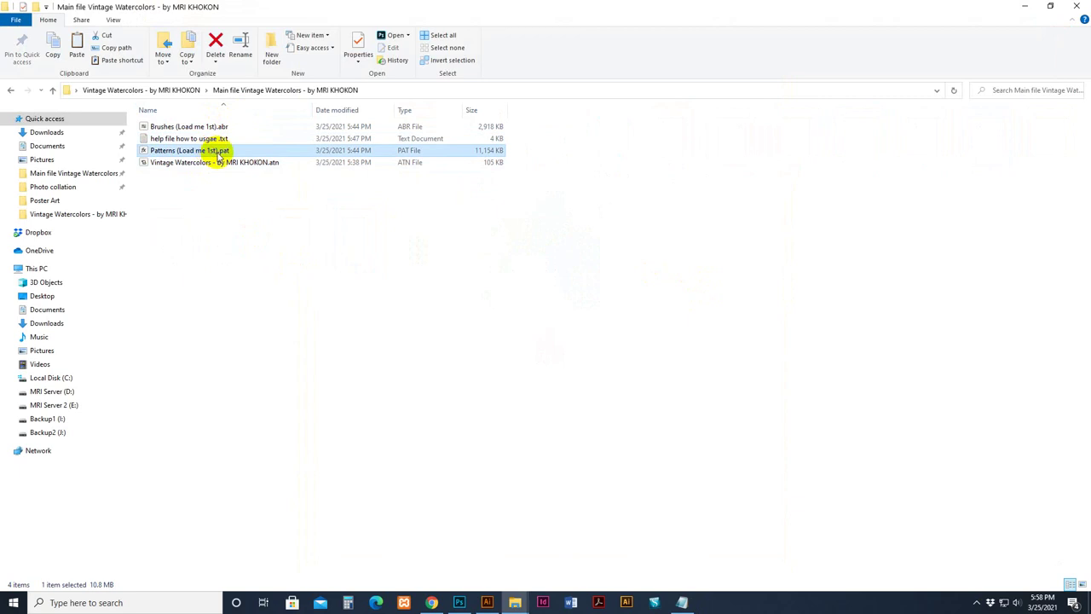
click(218, 162)
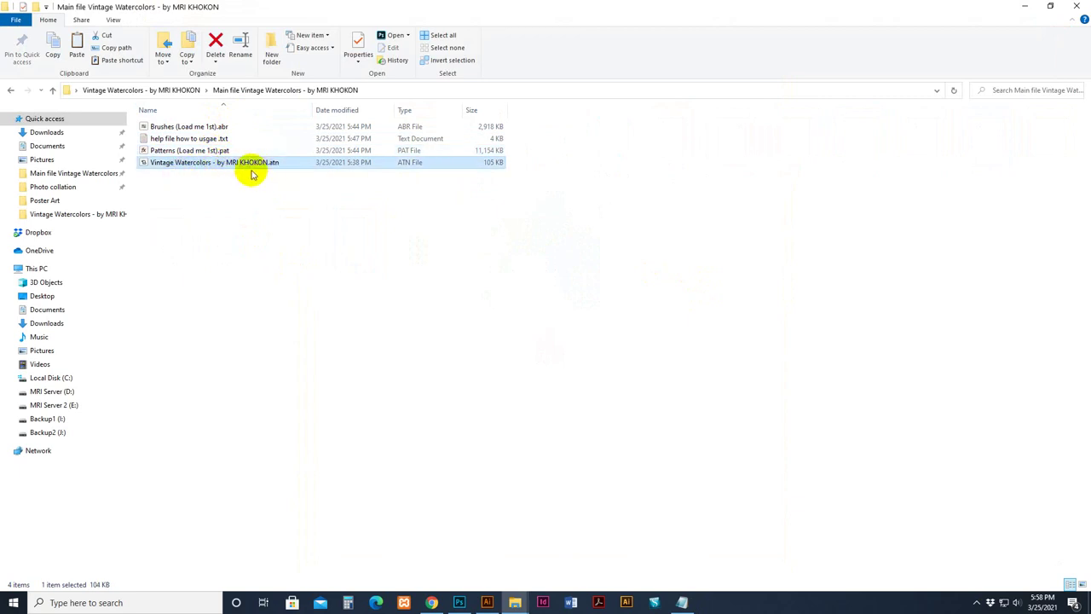
- Open the help text file, read through its numbered usage instructions, and close it
double_click(195, 139)
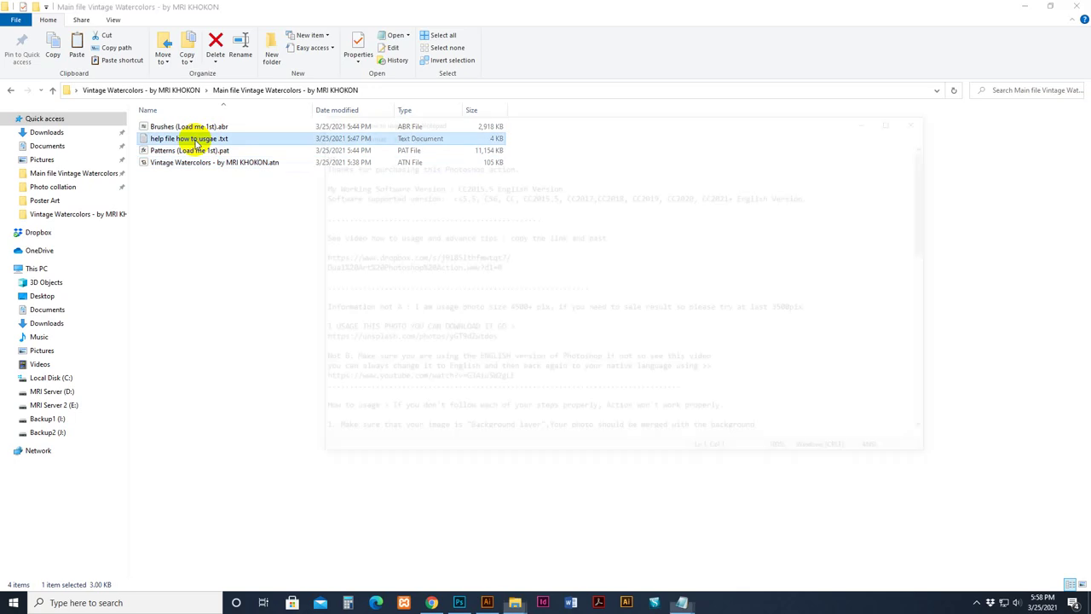
scroll(518, 285, down, 10)
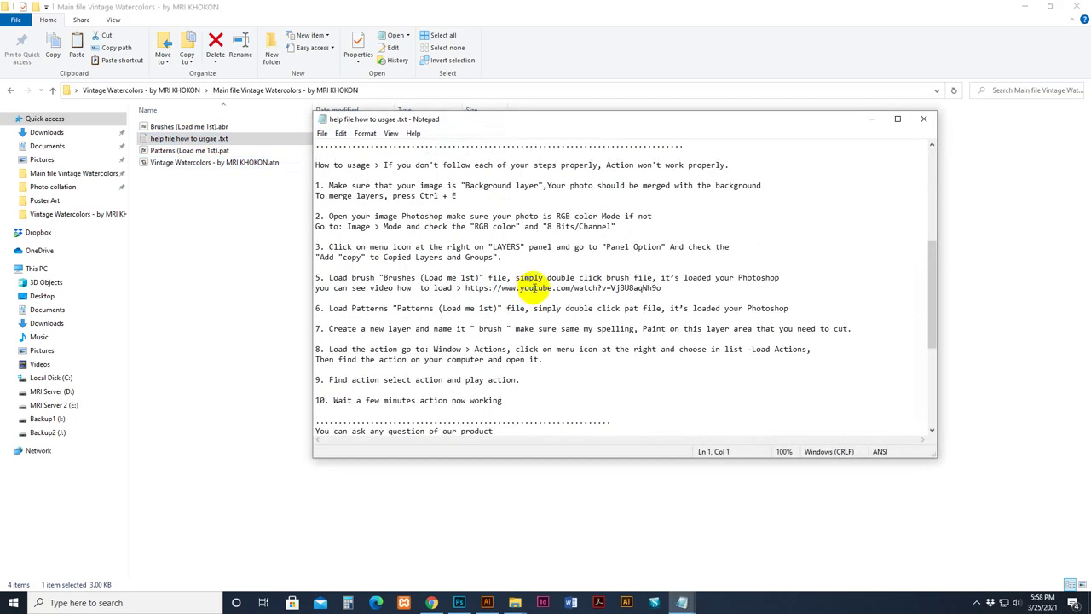
scroll(535, 288, down, 2)
scroll(534, 285, up, 4)
click(387, 285)
drag(440, 278, 547, 278)
click(461, 297)
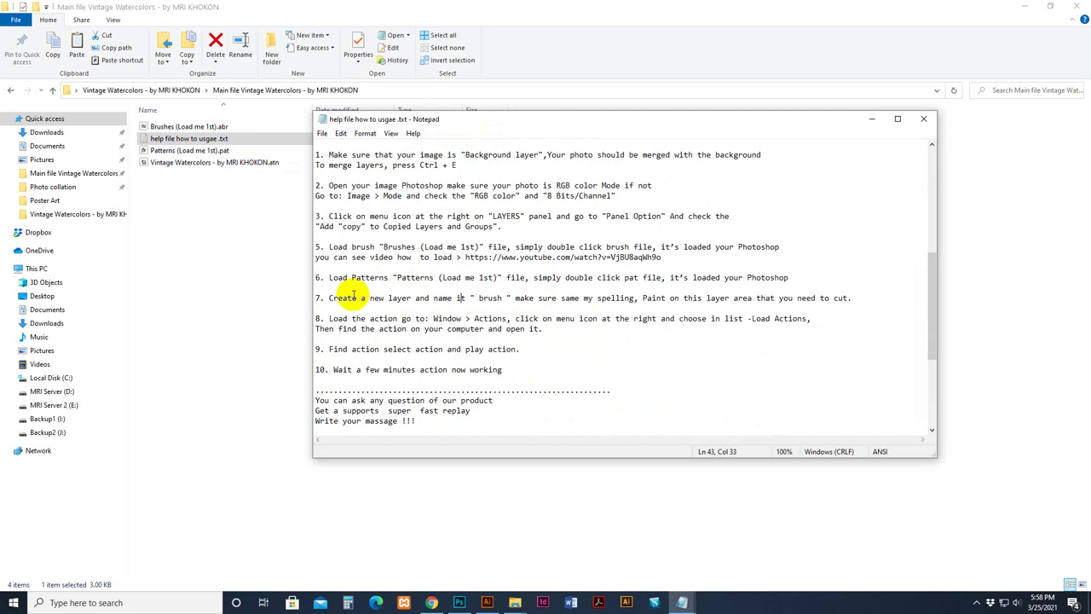
click(350, 297)
scroll(477, 247, up, 2)
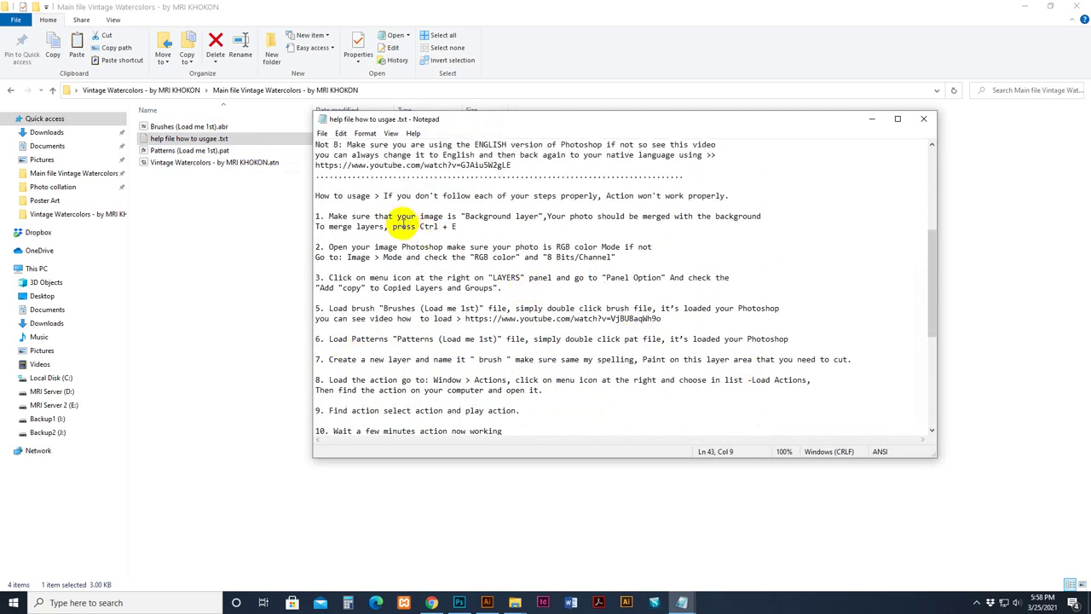
drag(321, 216, 585, 396)
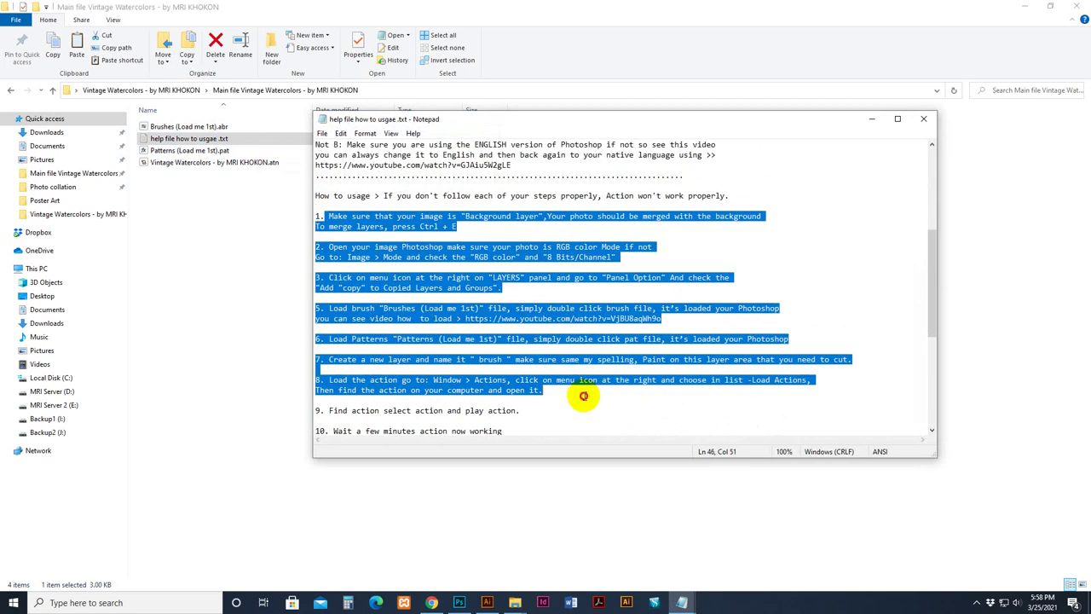
click(670, 308)
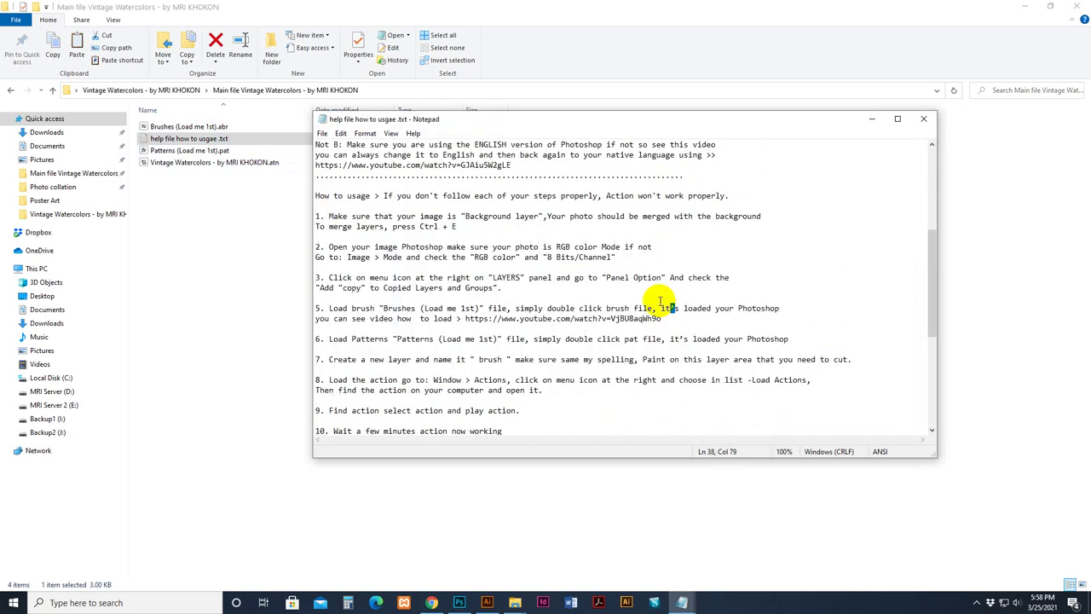
click(933, 124)
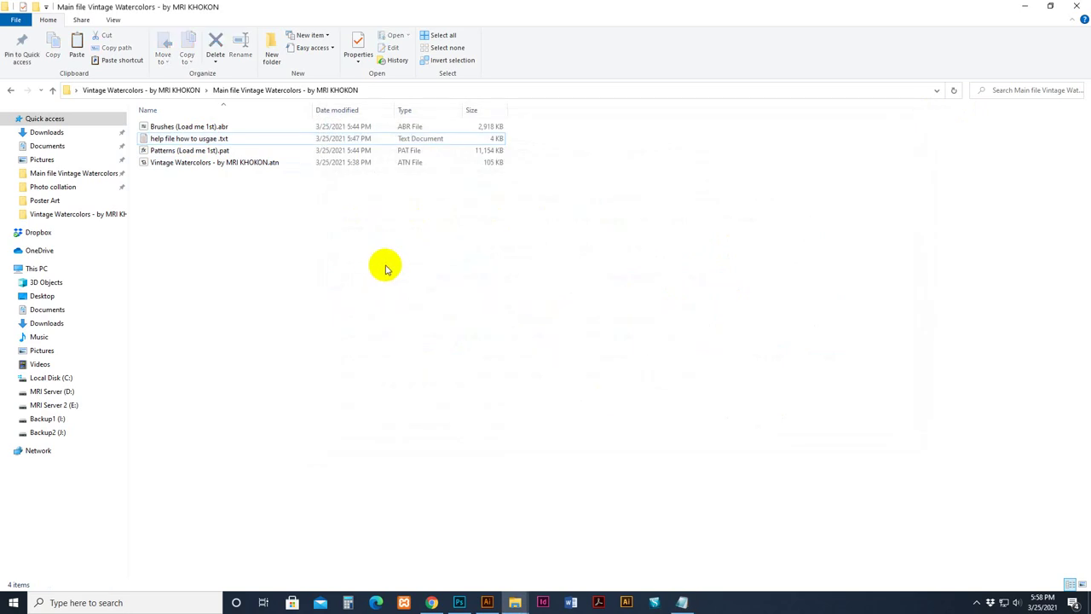
- Reopen the help text file, highlight the Dropbox tutorial link and the Unsplash photo link, and close it
double_click(179, 138)
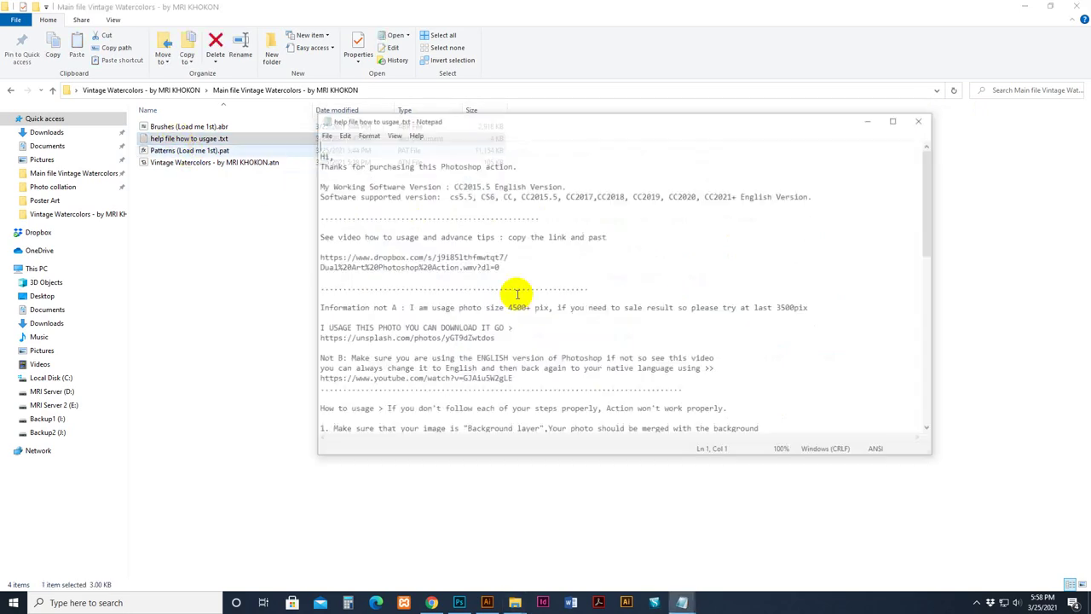
drag(512, 269, 316, 256)
scroll(435, 303, down, 2)
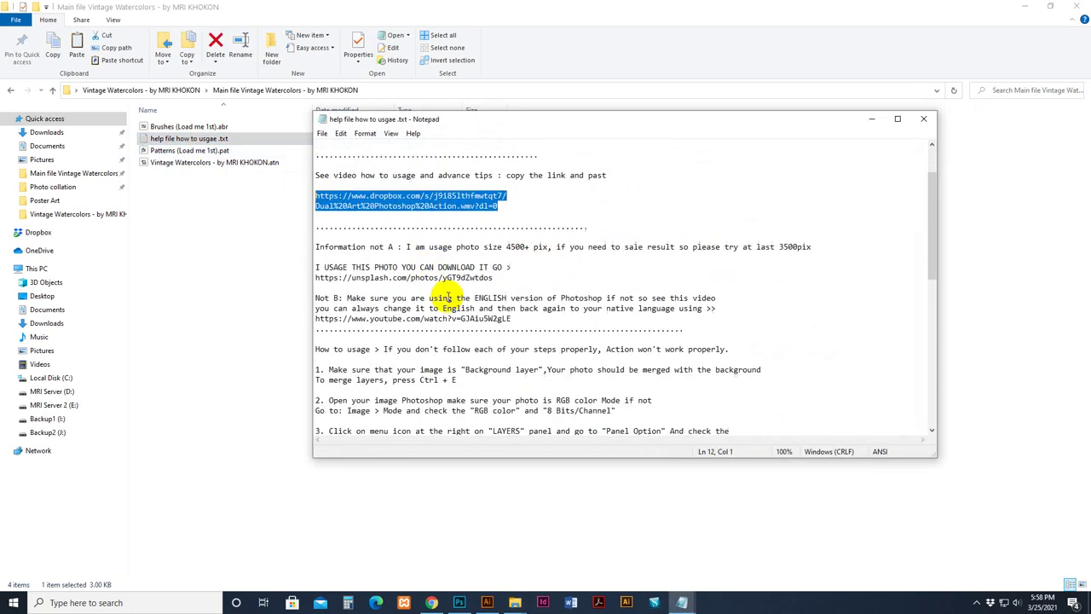
drag(493, 278, 456, 278)
drag(365, 280, 315, 278)
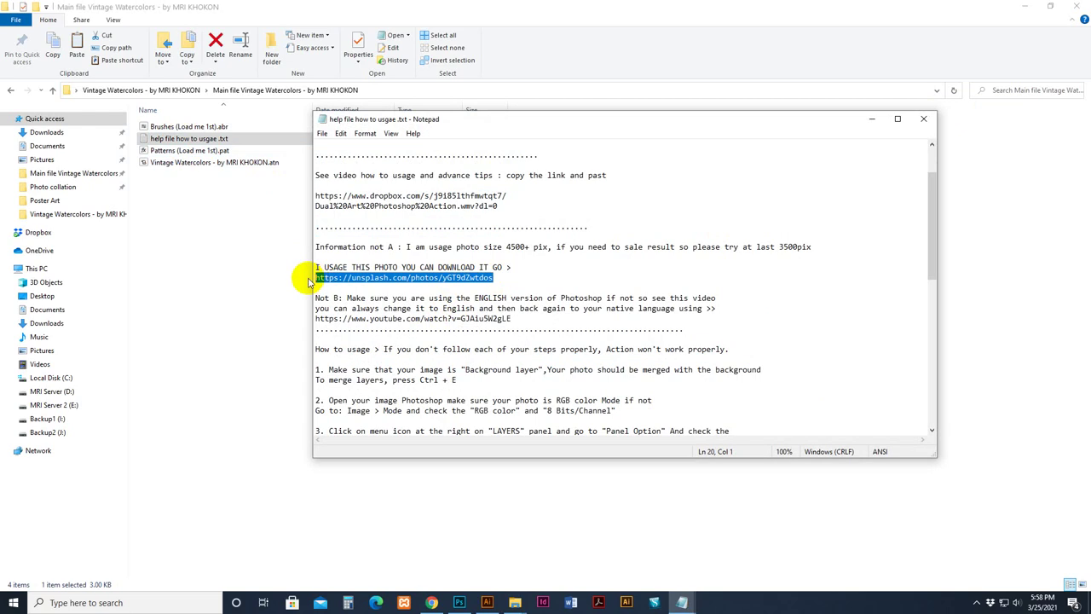
click(924, 119)
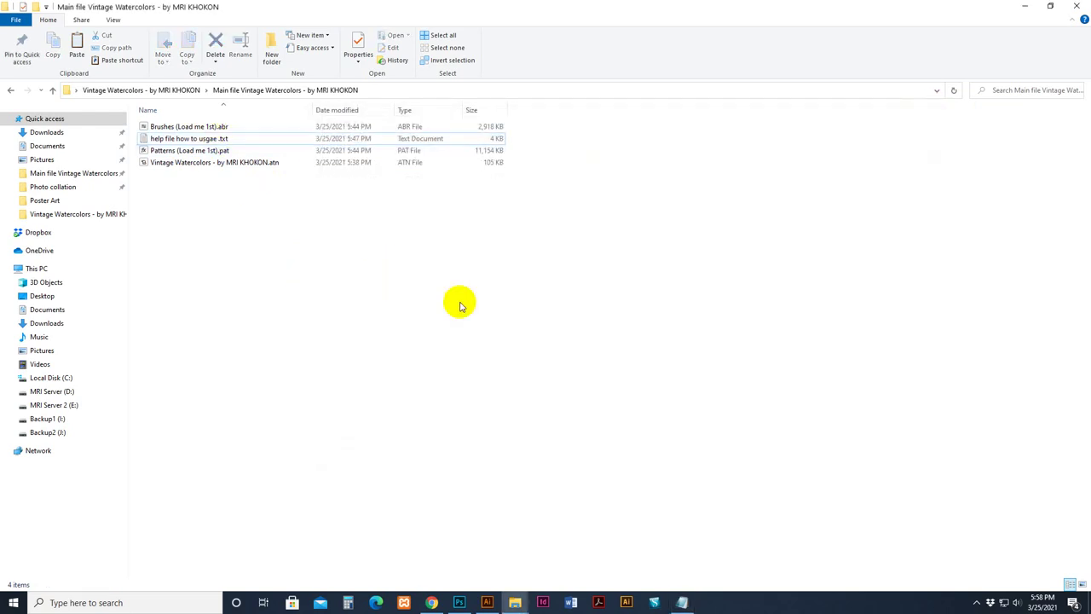
- Review the brush, pattern and action files in the folder, selecting the brush and pattern files together
click(161, 128)
click(164, 151)
click(186, 163)
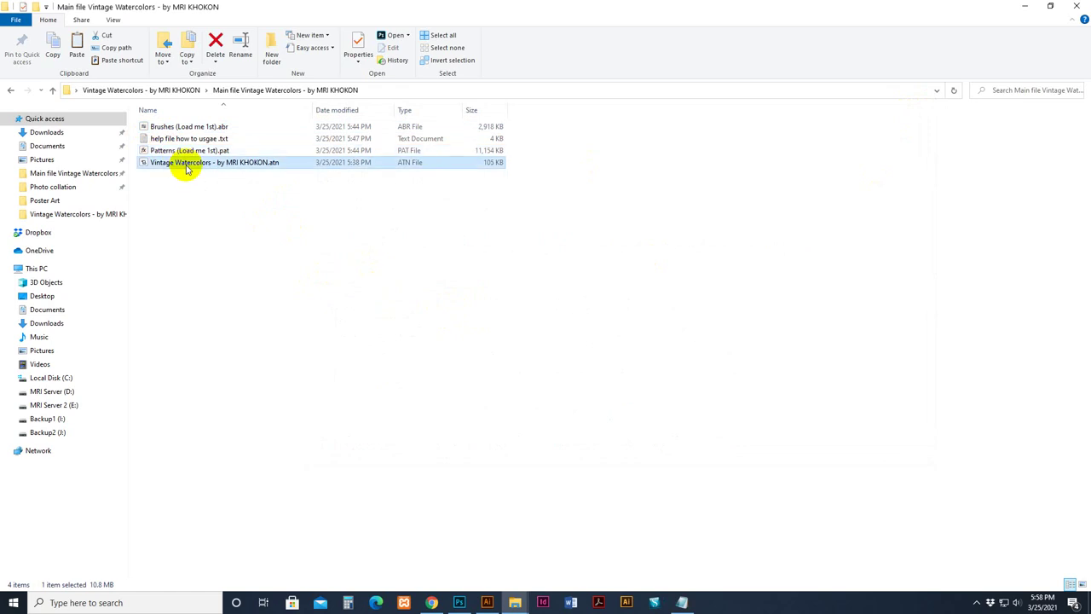
click(206, 151)
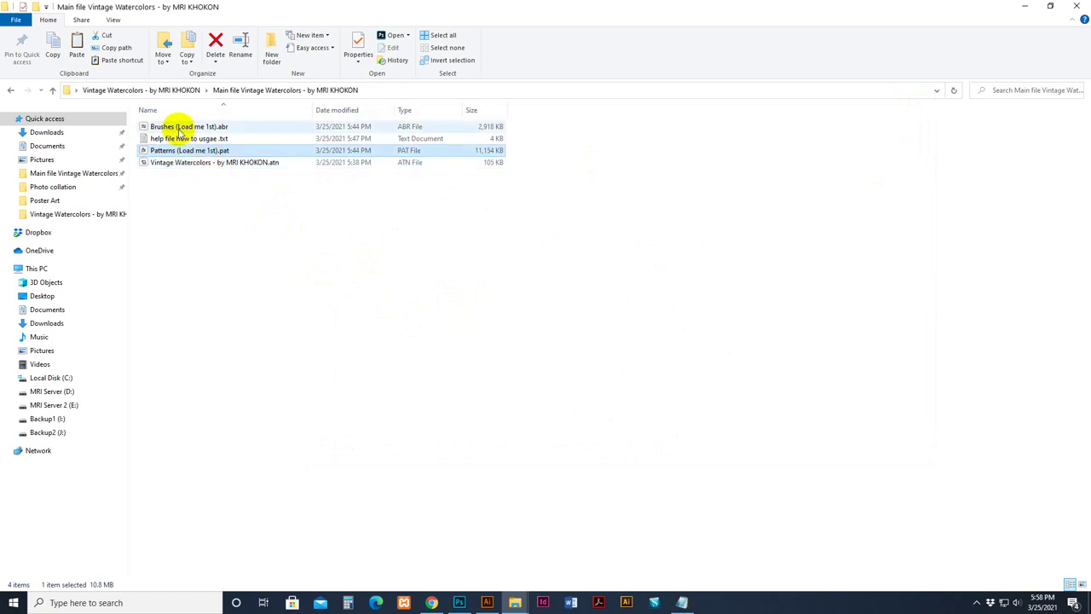
ctrl+click(179, 129)
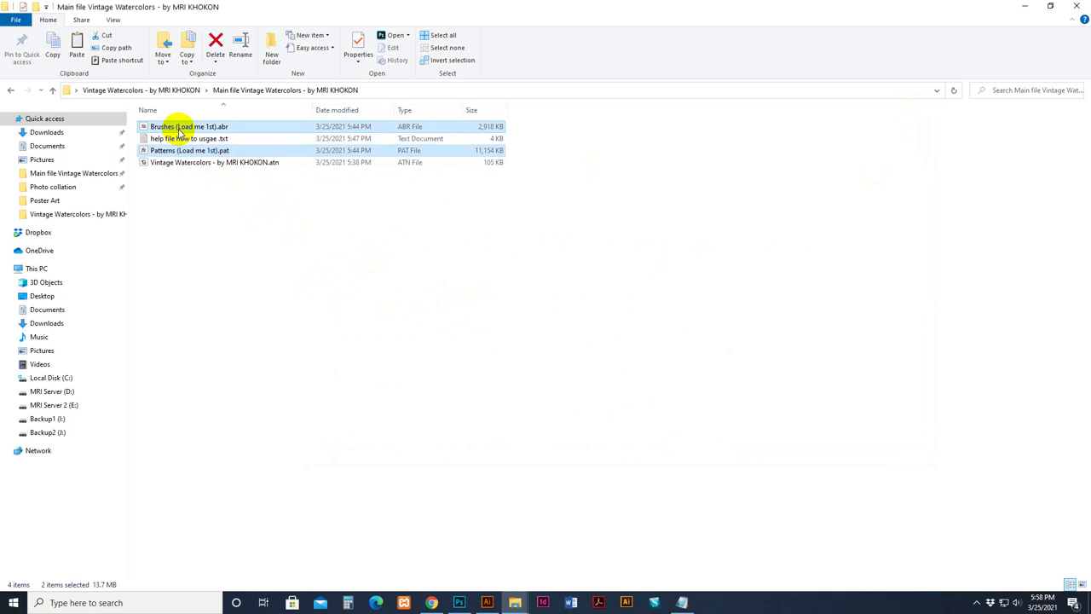
click(262, 254)
click(167, 126)
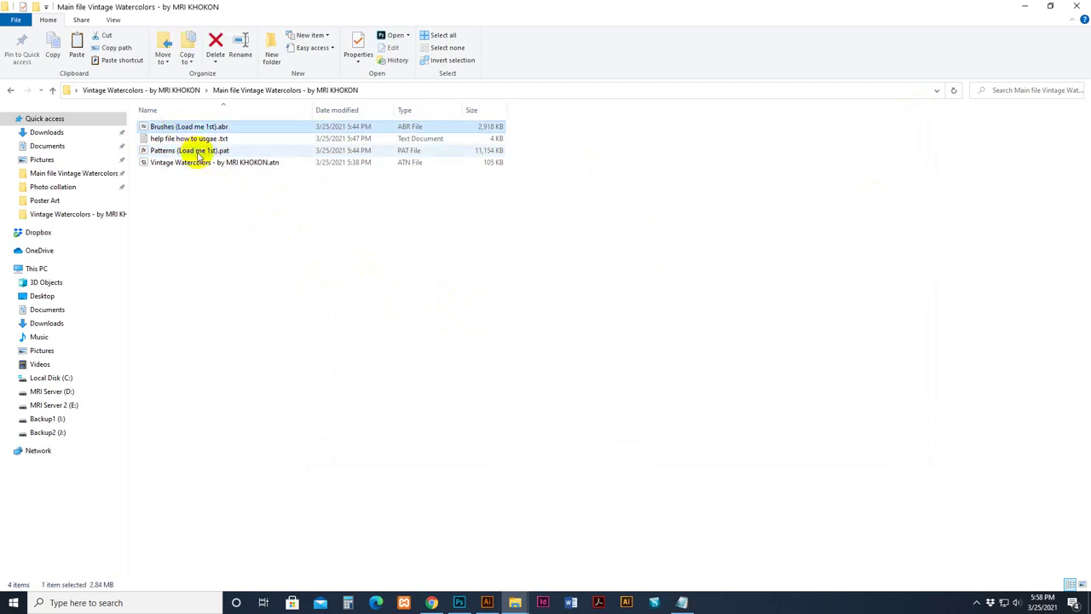
ctrl+click(198, 152)
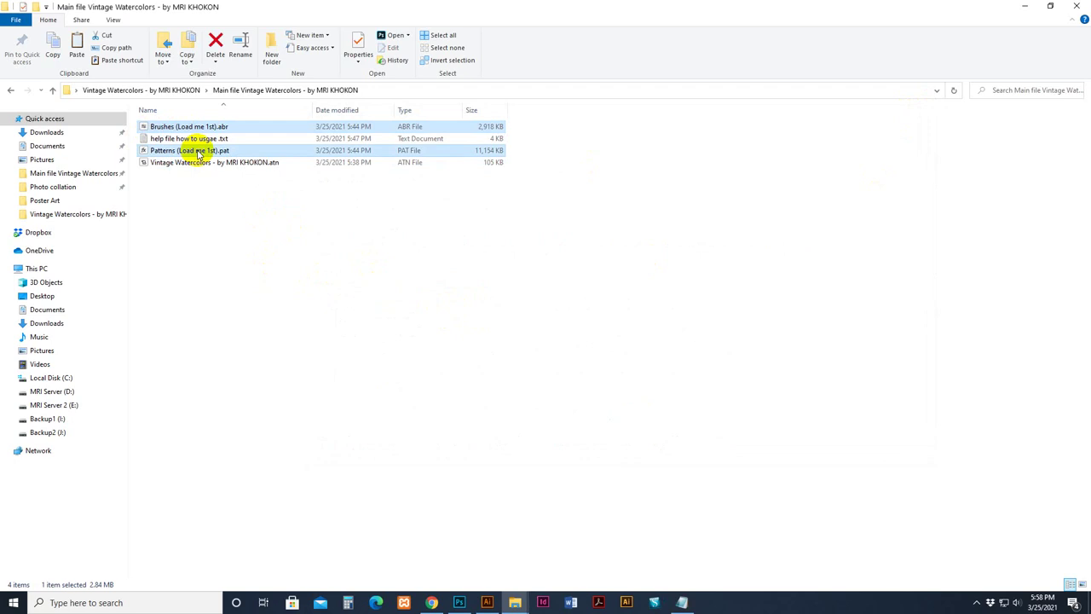
click(253, 245)
- Load Brushes (Load me 1st).abr into Photoshop and return to the file folder
click(173, 128)
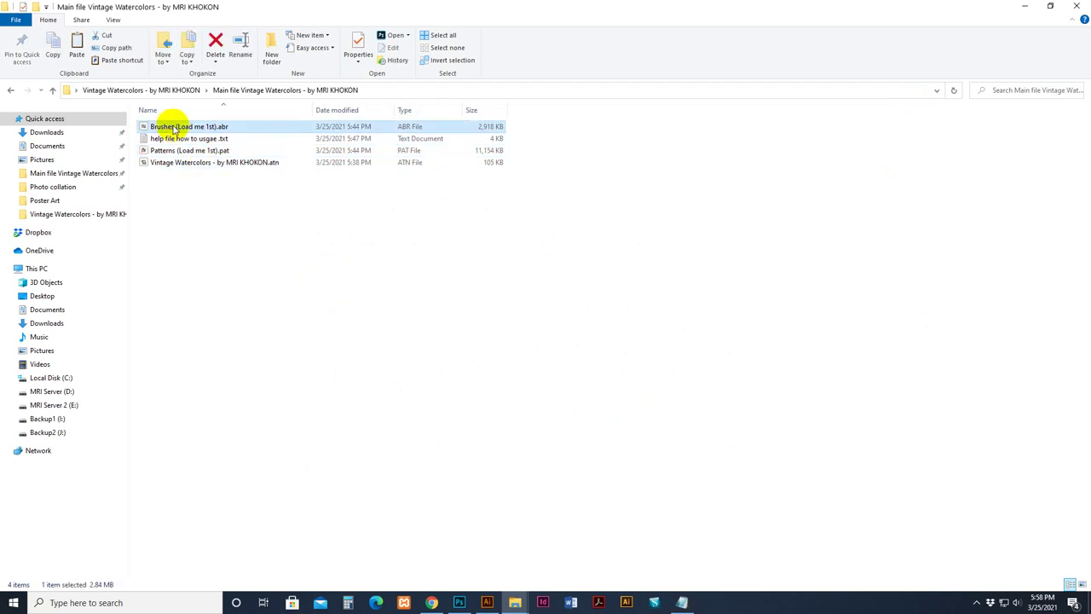
right_click(173, 127)
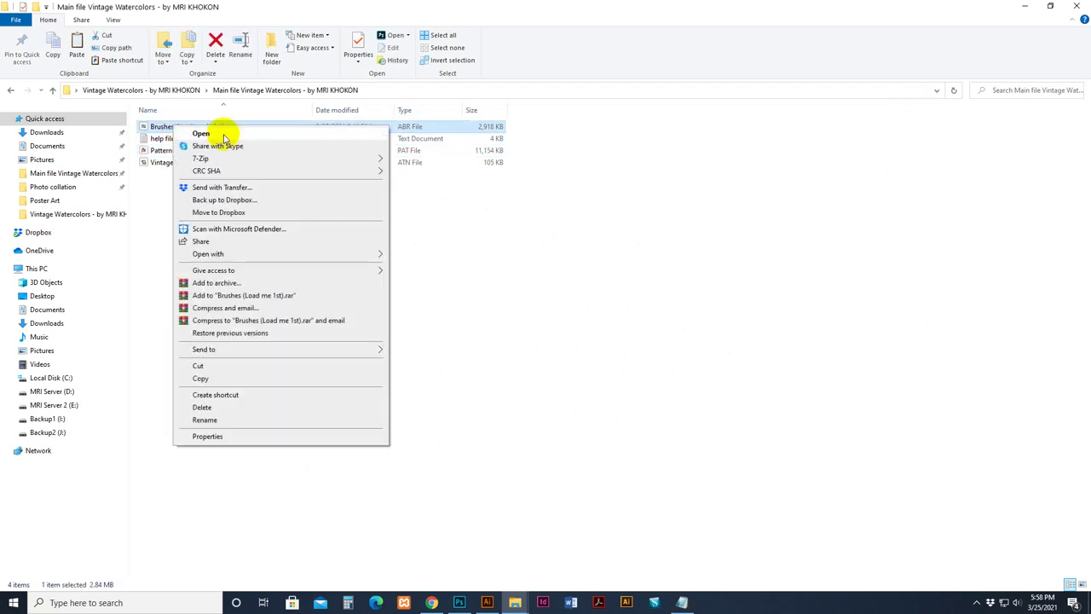
right_click(154, 126)
click(184, 135)
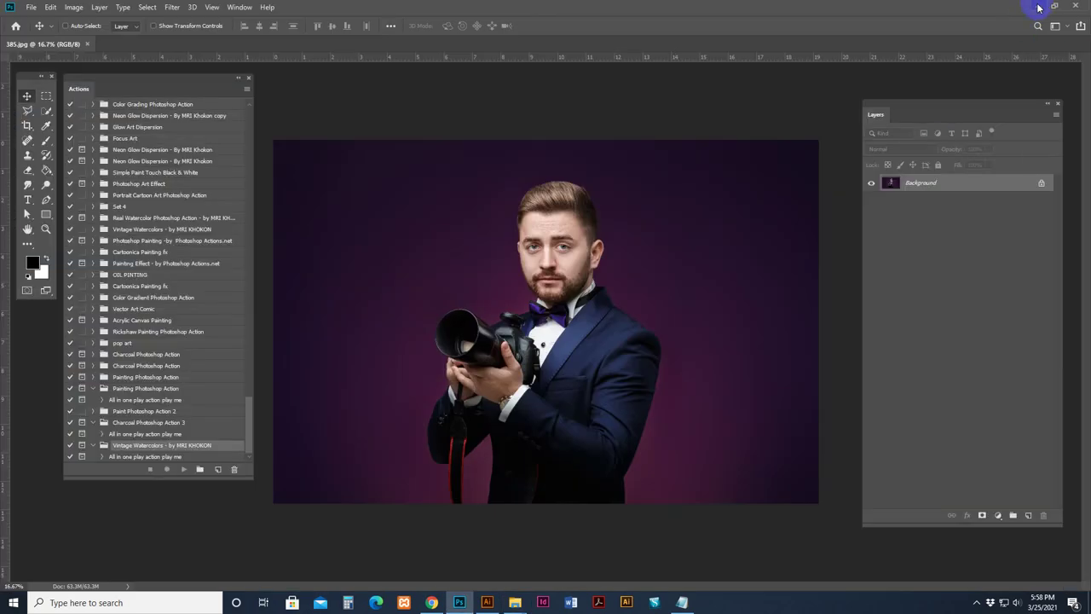
click(1040, 10)
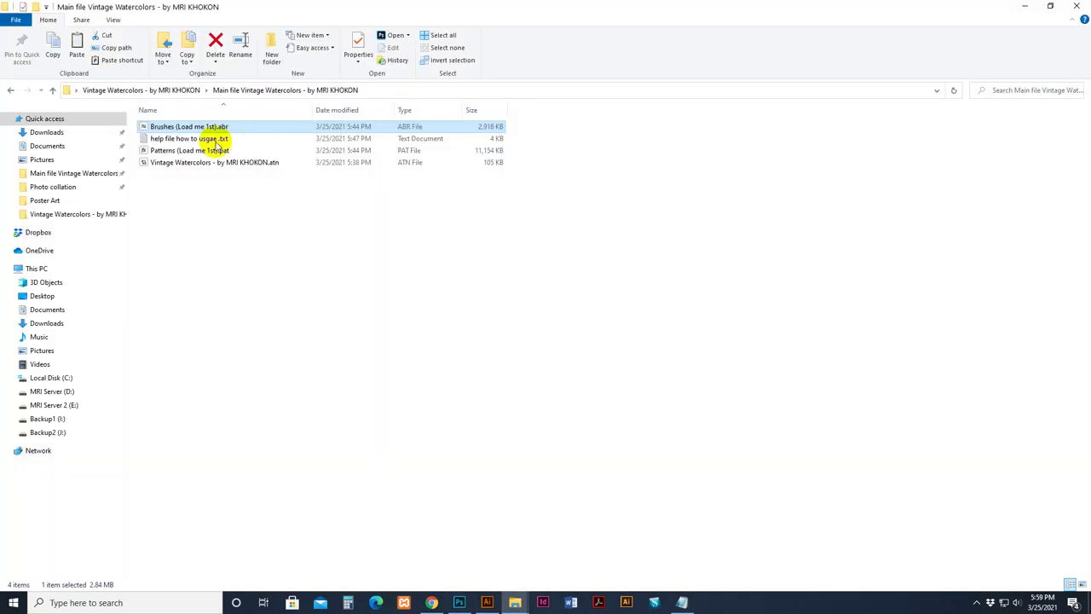
- Load Patterns (Load me 1st).pat into Photoshop and return to the file folder
click(161, 156)
right_click(160, 157)
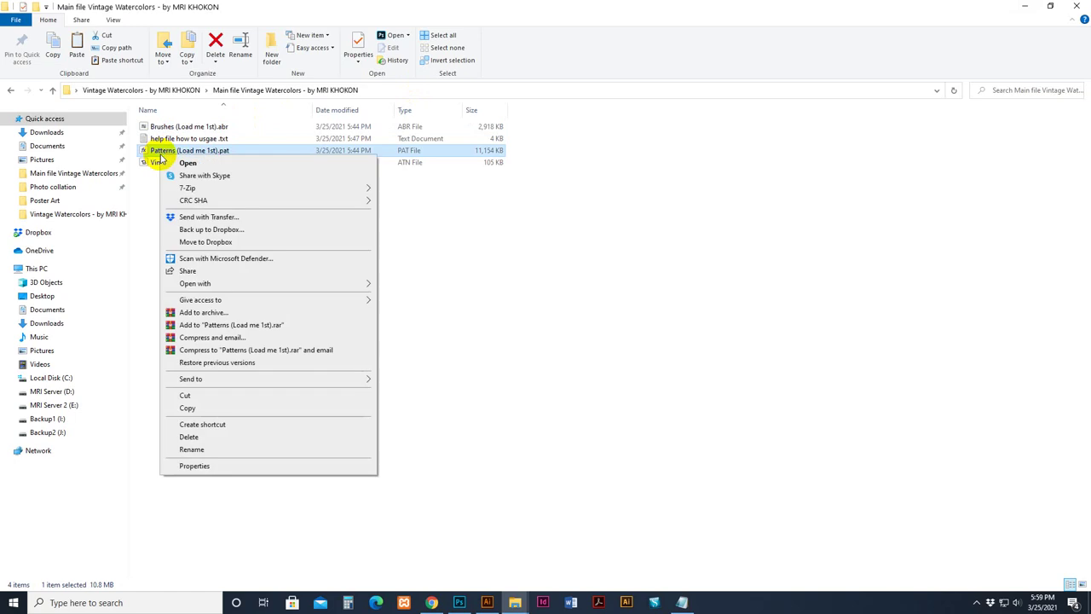
click(205, 164)
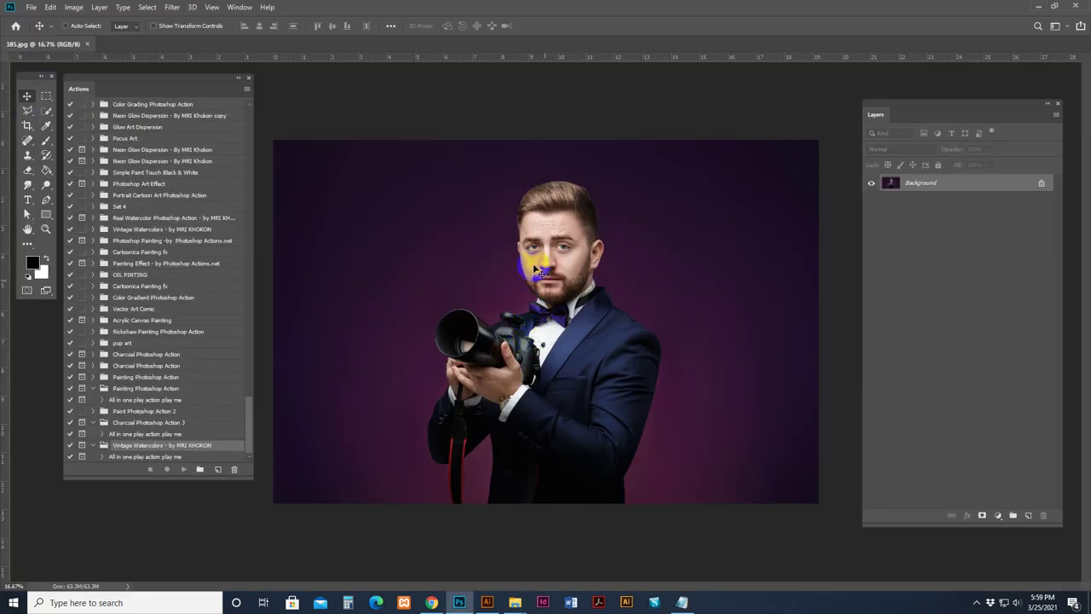
click(1036, 7)
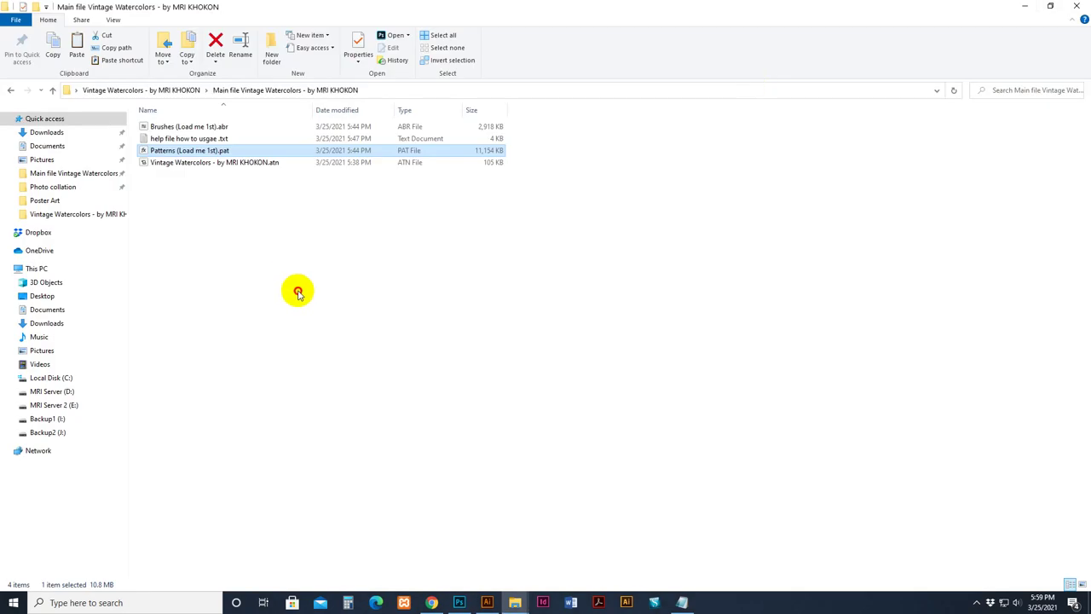
- Load the Vintage Watercolors .atn action file from the folder into Photoshop
click(198, 164)
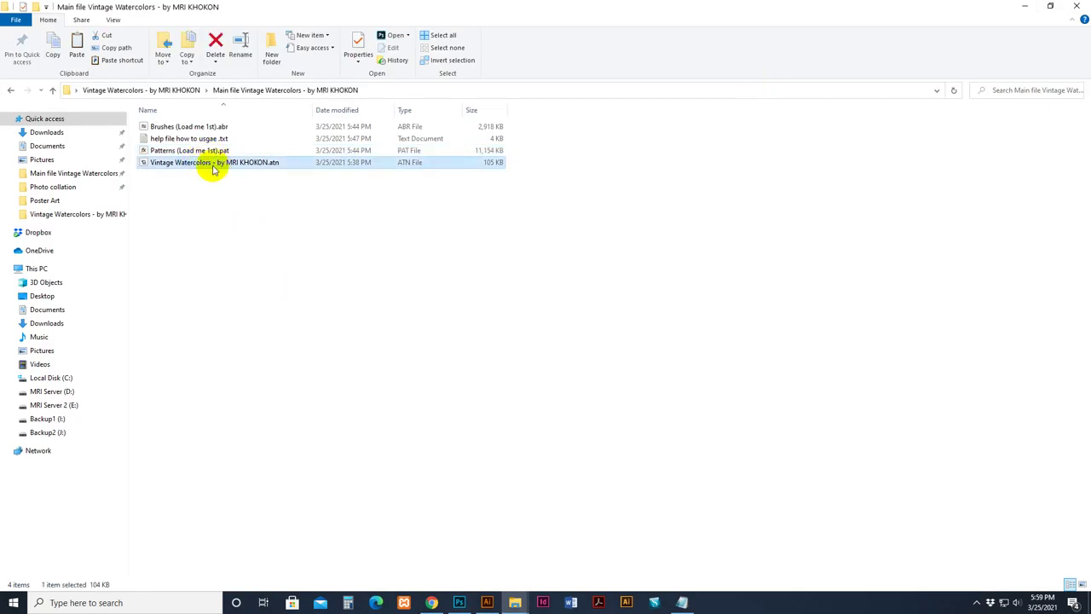
right_click(214, 165)
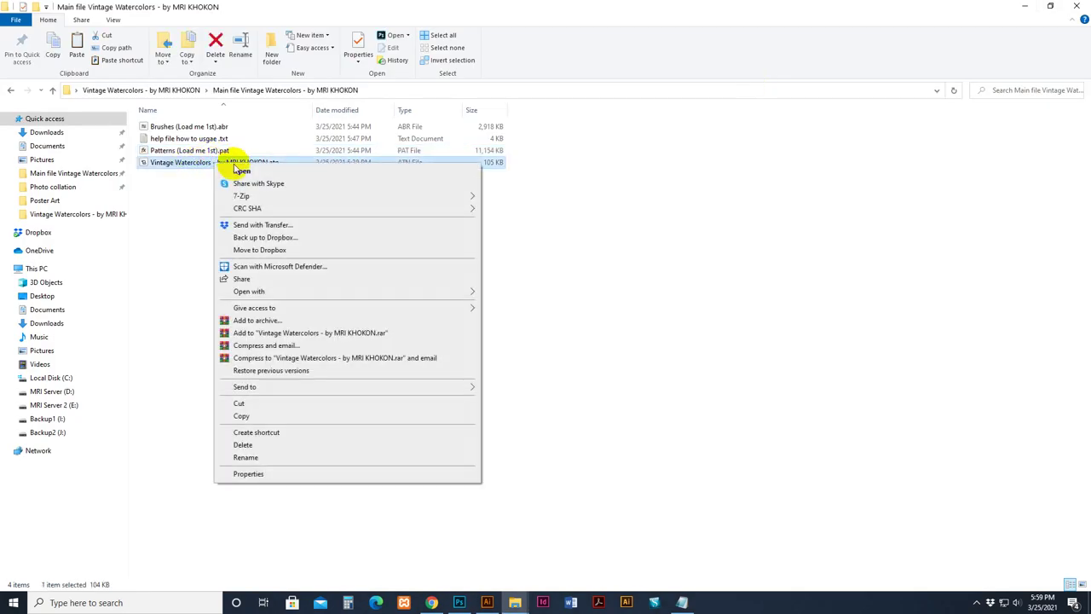
click(243, 172)
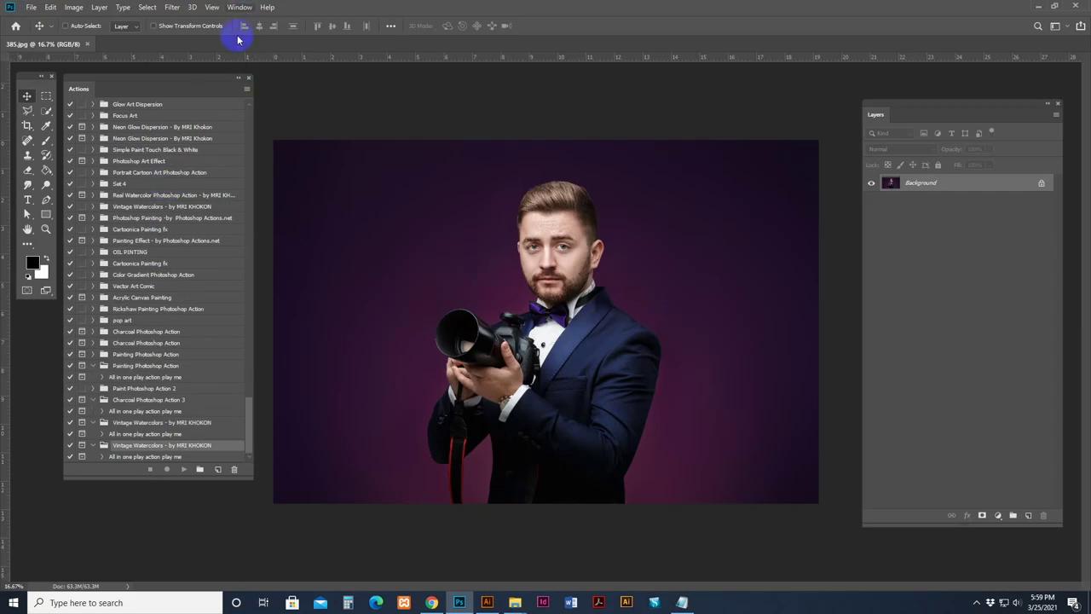
- Hide and redisplay the Actions list, and select "All in one play action play me" in the last Vintage Watercolors set
click(248, 79)
click(240, 7)
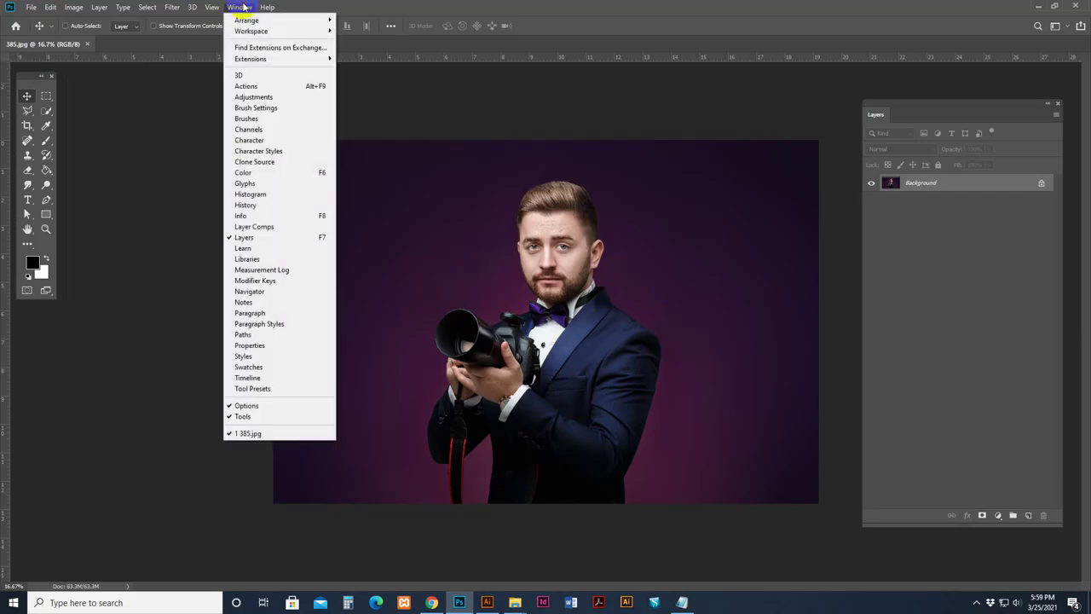
click(254, 86)
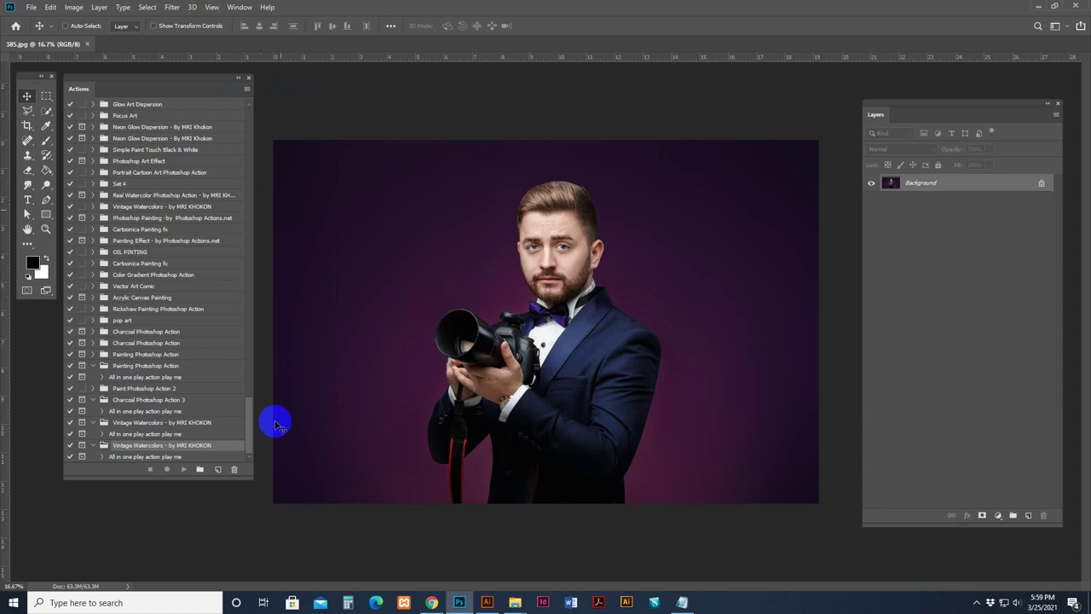
click(168, 458)
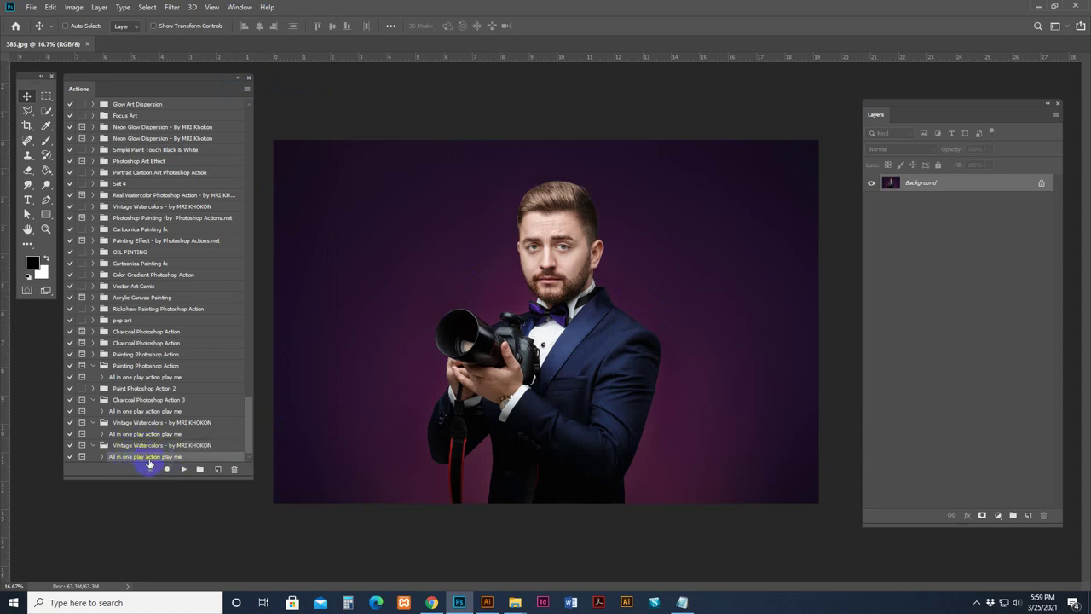
- Close the open portrait photo and reopen 385.jpg in Photoshop from the file folder
click(88, 44)
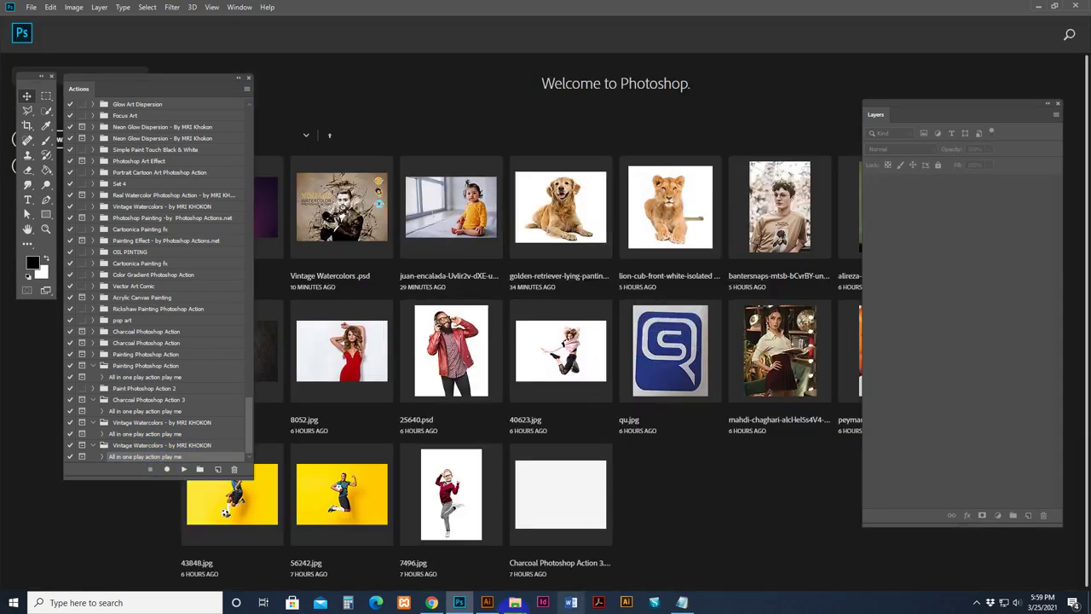
mouse_move(515, 603)
click(562, 546)
key(alt+Up)
drag(356, 138, 534, 124)
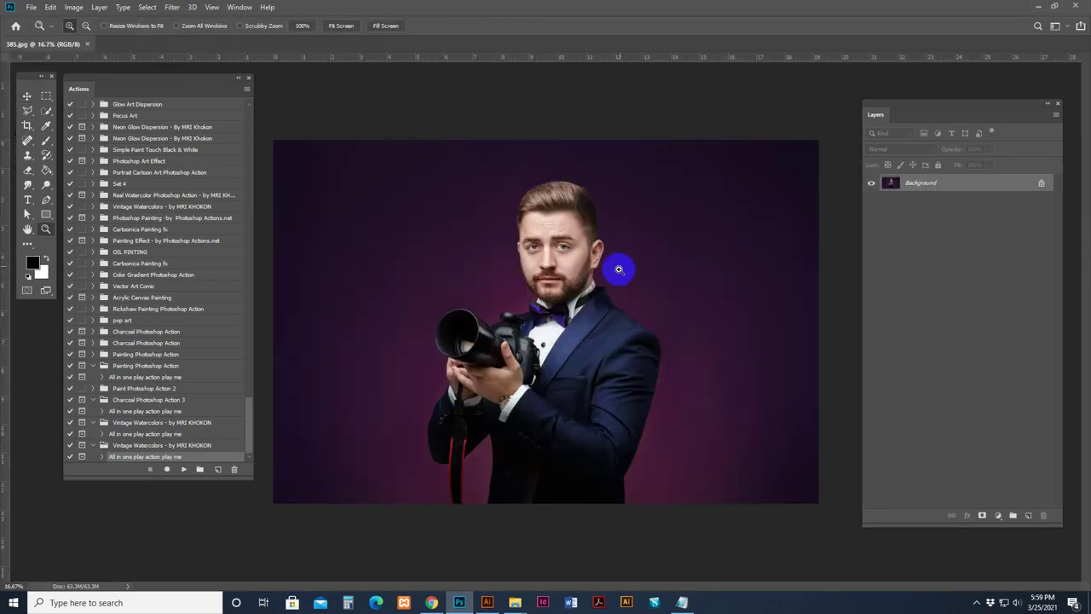
- Switch to the Quick Selection tool for the portrait and shrink the Layers panel to uncover more of the canvas
key(z)
click(622, 272)
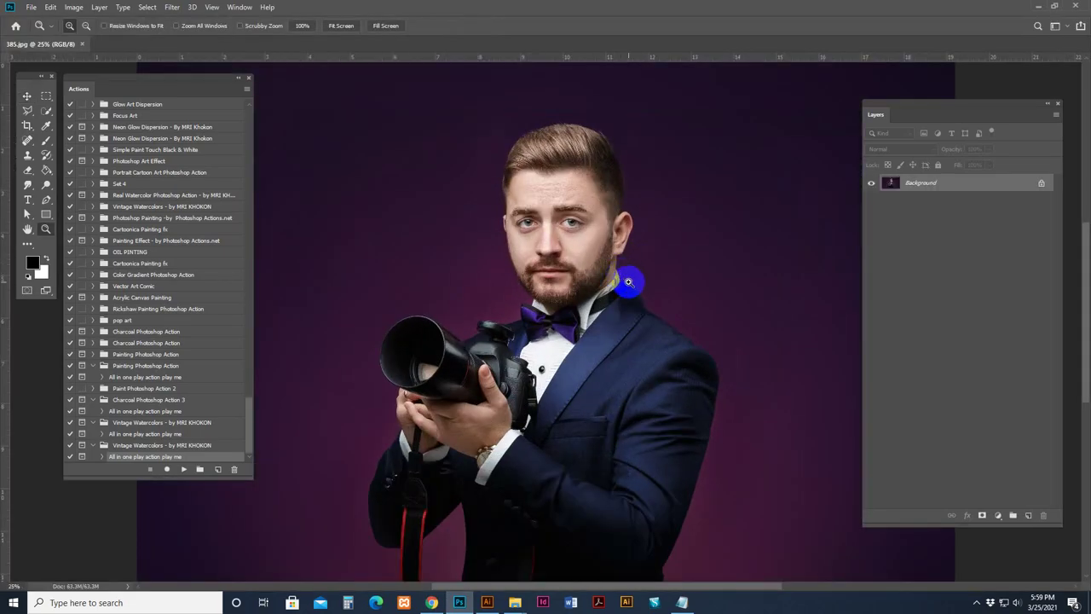
click(47, 111)
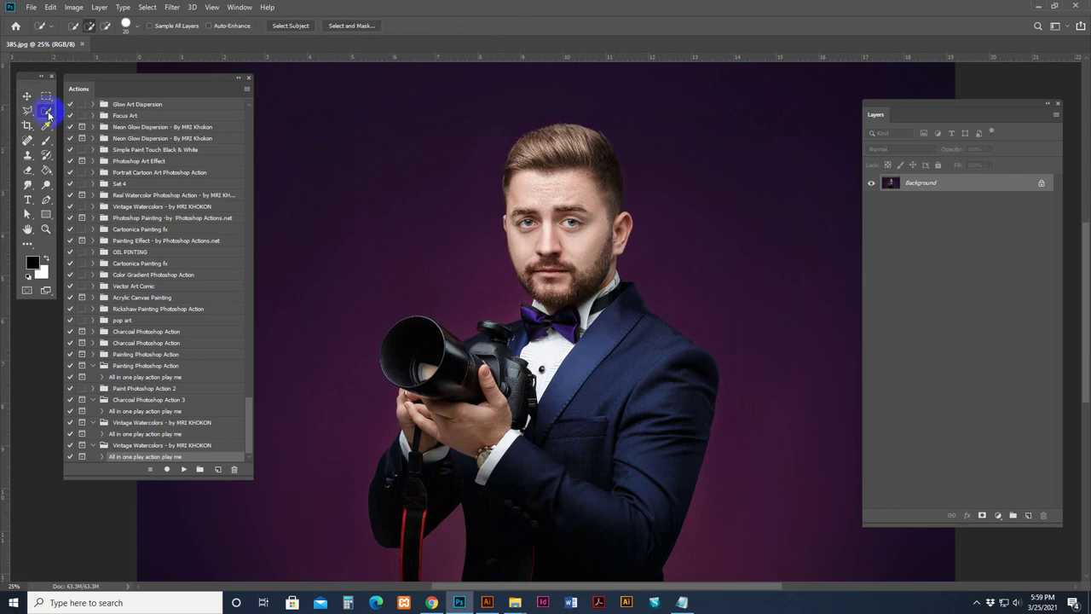
drag(865, 526, 897, 501)
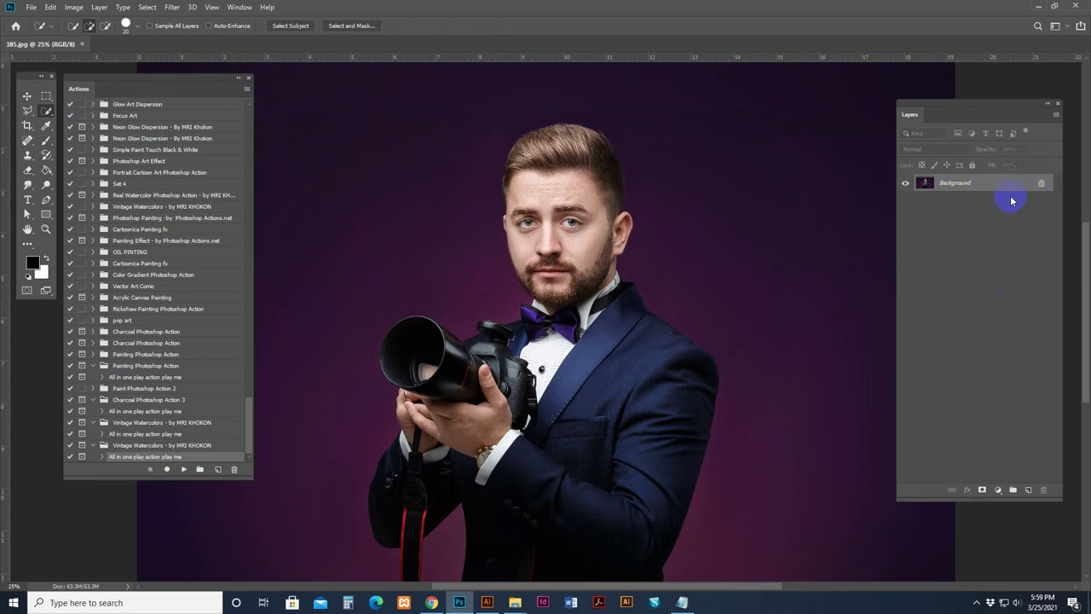
- Convert the Background into a regular layer named Layer 0 and flatten the image back to a Background
double_click(1005, 185)
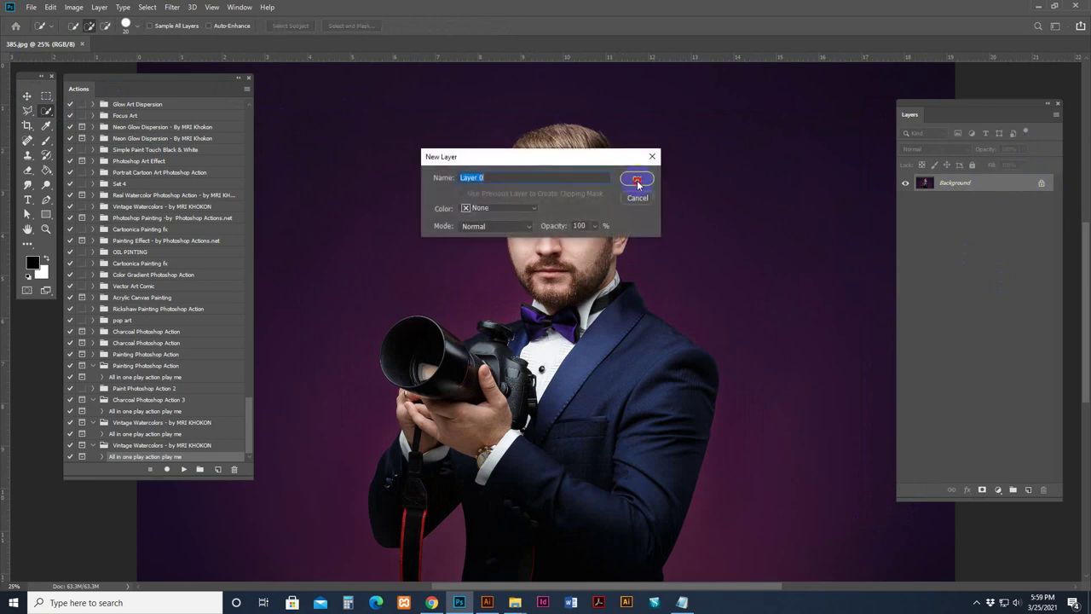
click(633, 178)
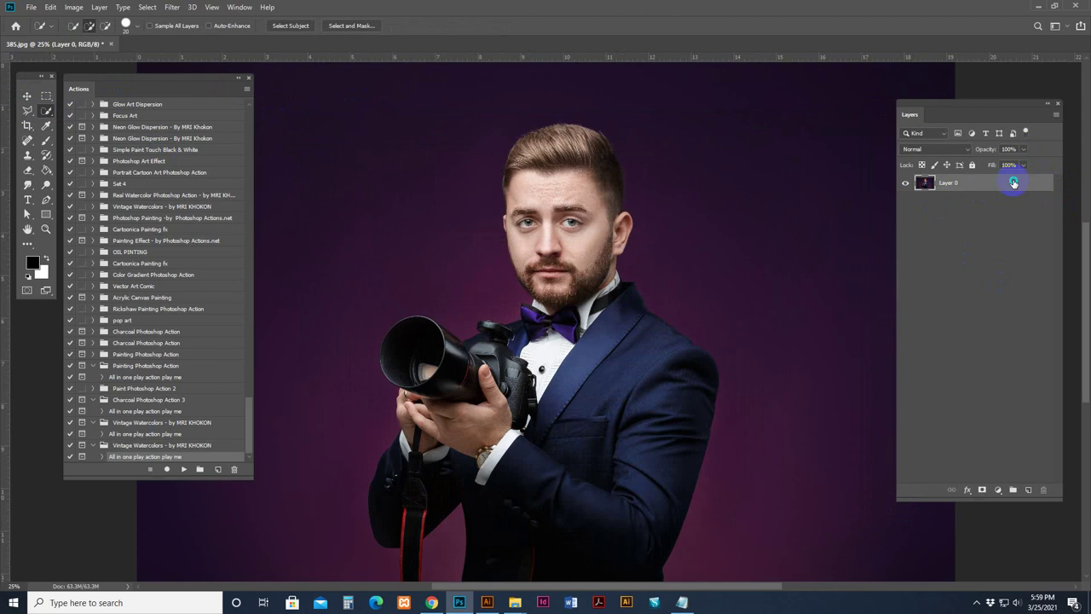
right_click(1014, 184)
right_click(1038, 186)
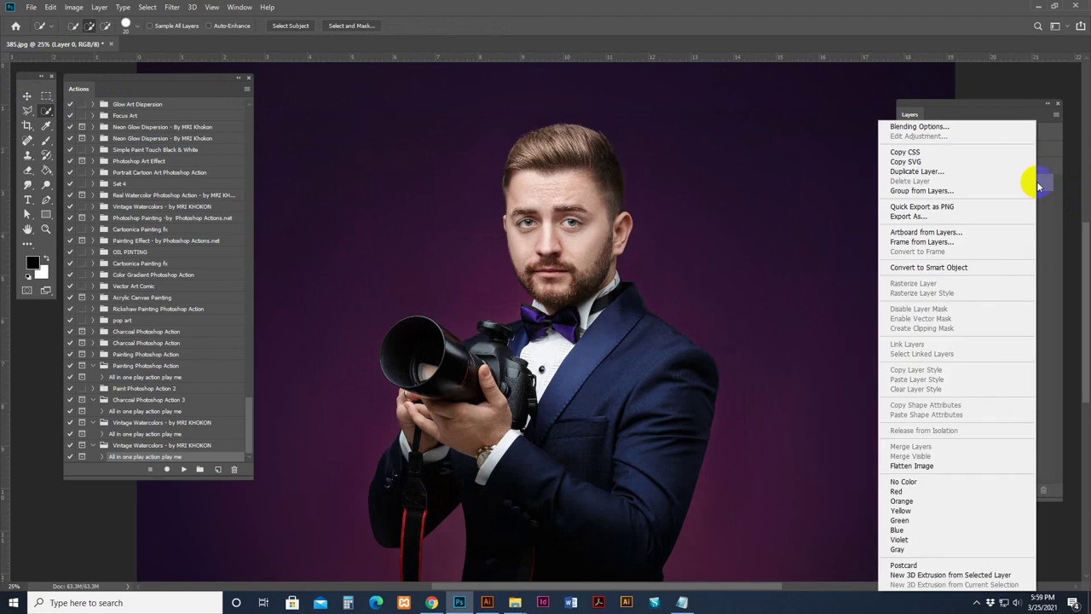
click(1038, 186)
right_click(1023, 188)
click(934, 473)
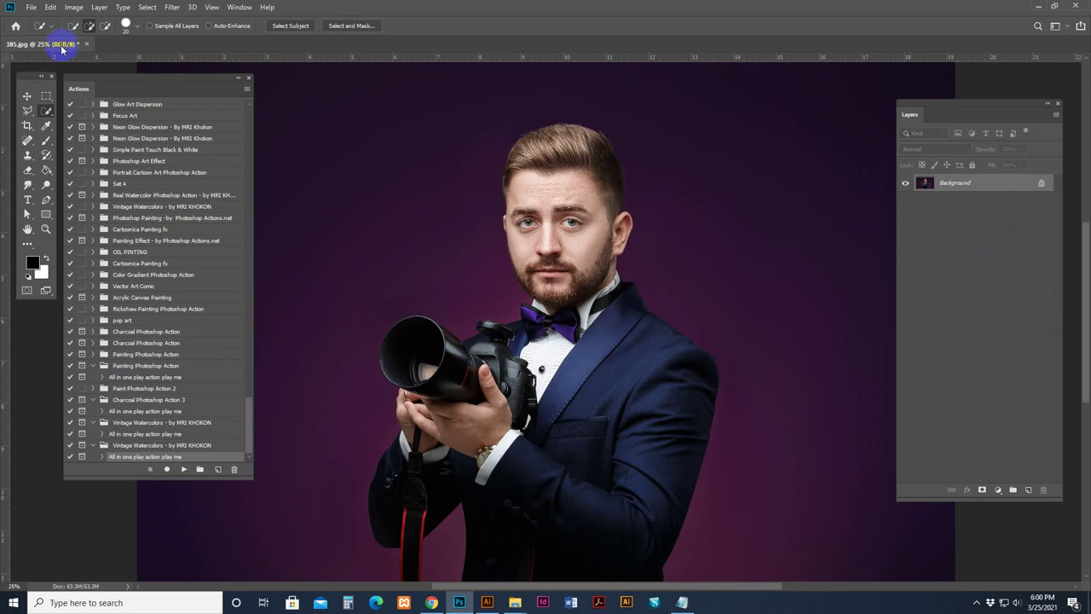
- Select the man with the camera using the Quick Selection tool's Select Subject option
click(74, 8)
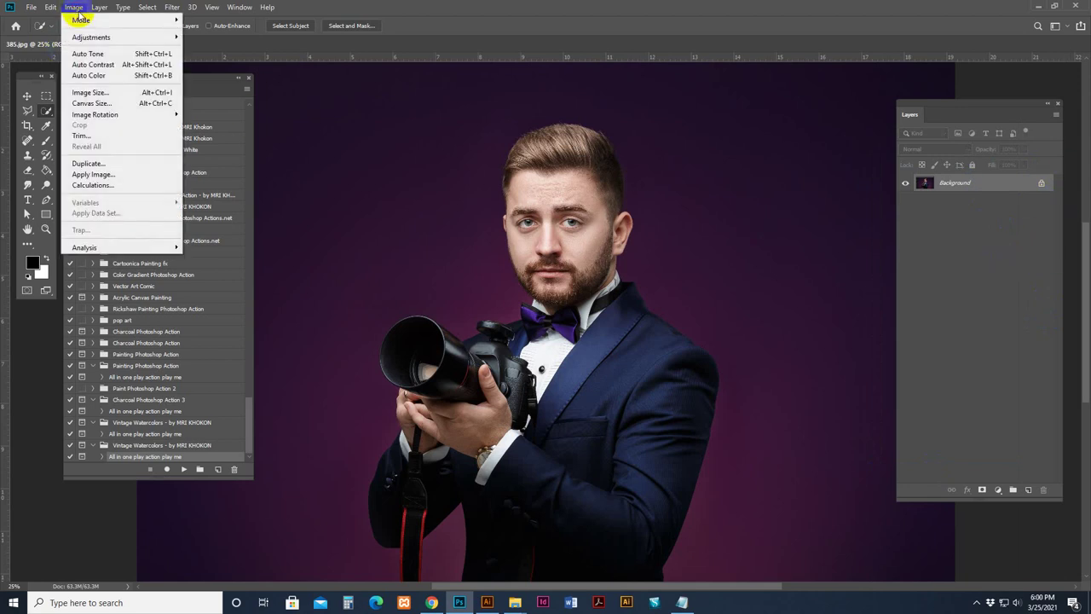
click(368, 76)
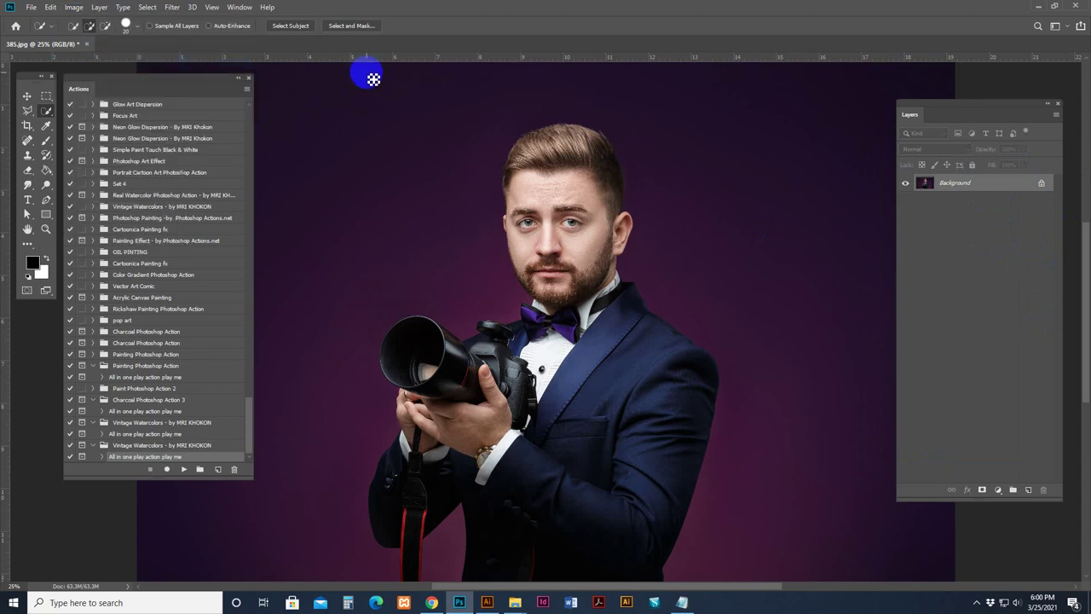
click(27, 111)
click(48, 113)
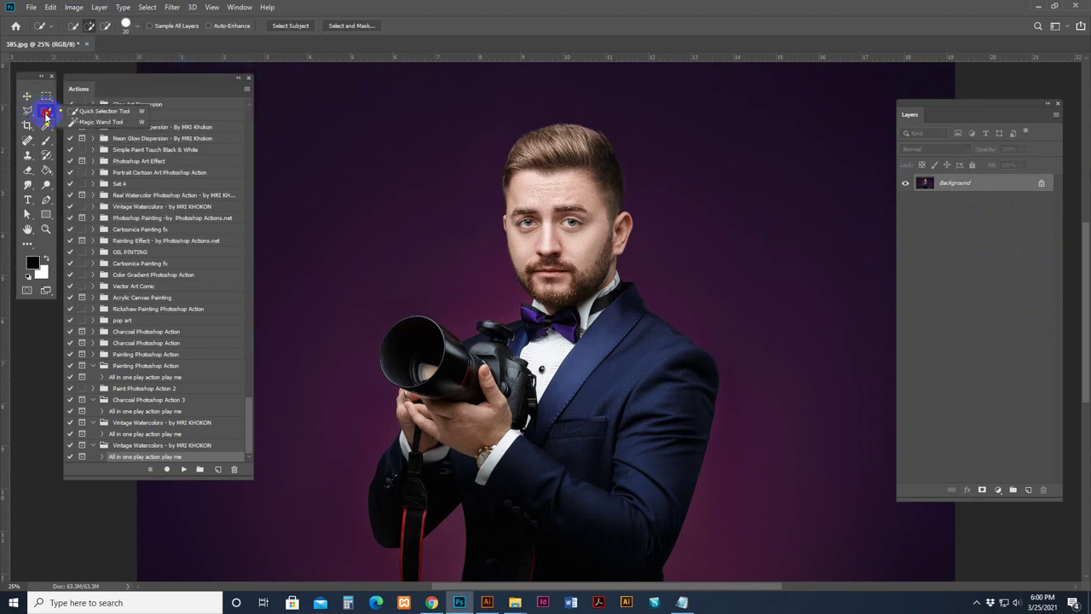
click(78, 114)
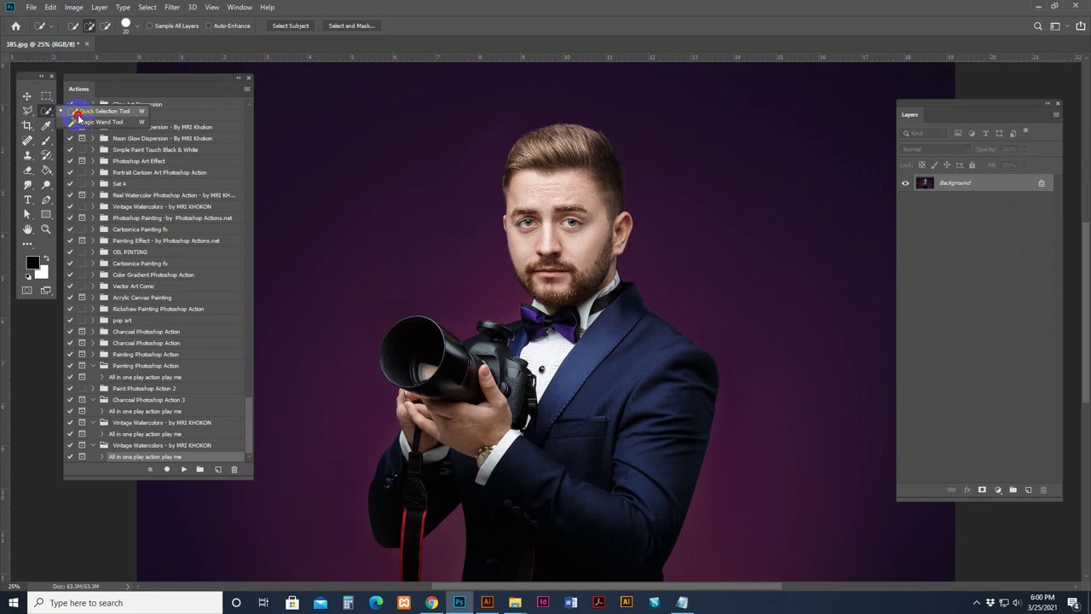
click(46, 113)
click(49, 114)
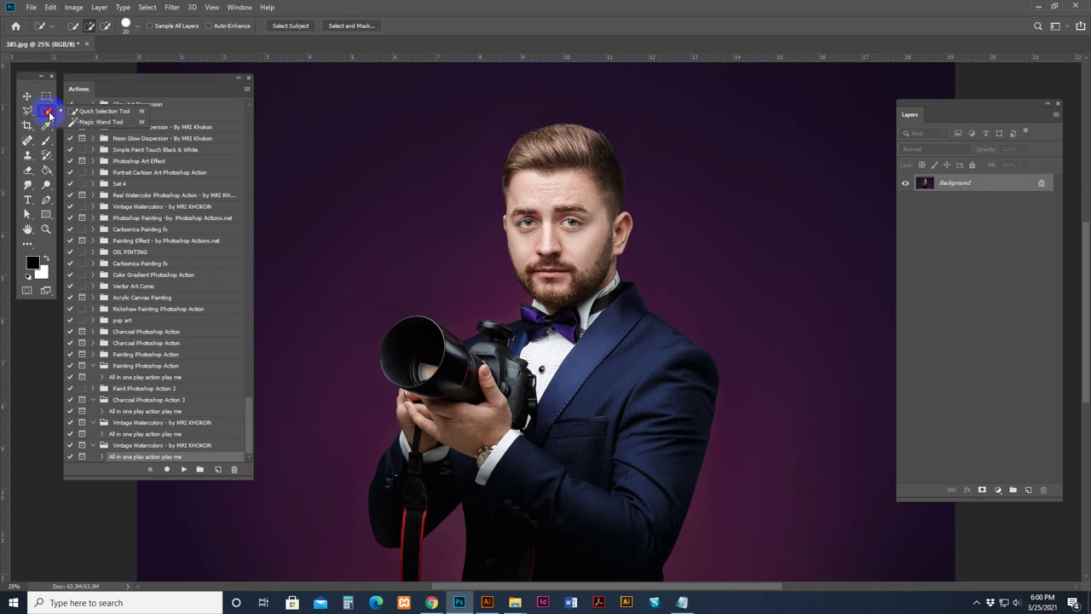
click(290, 27)
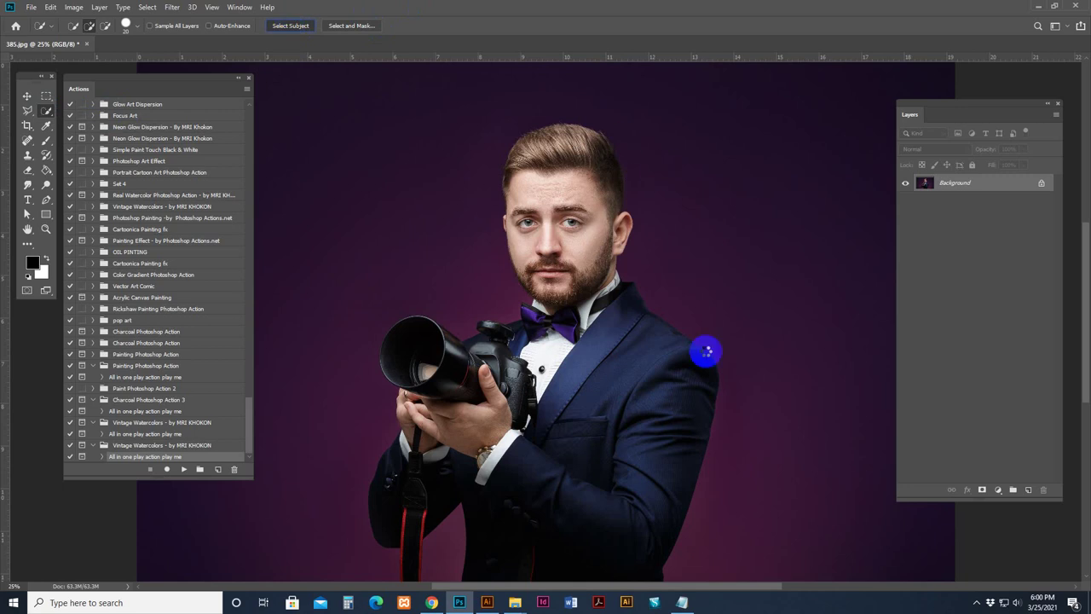
- Create a new empty layer above the Background and name it brush
drag(933, 103, 944, 81)
click(1042, 470)
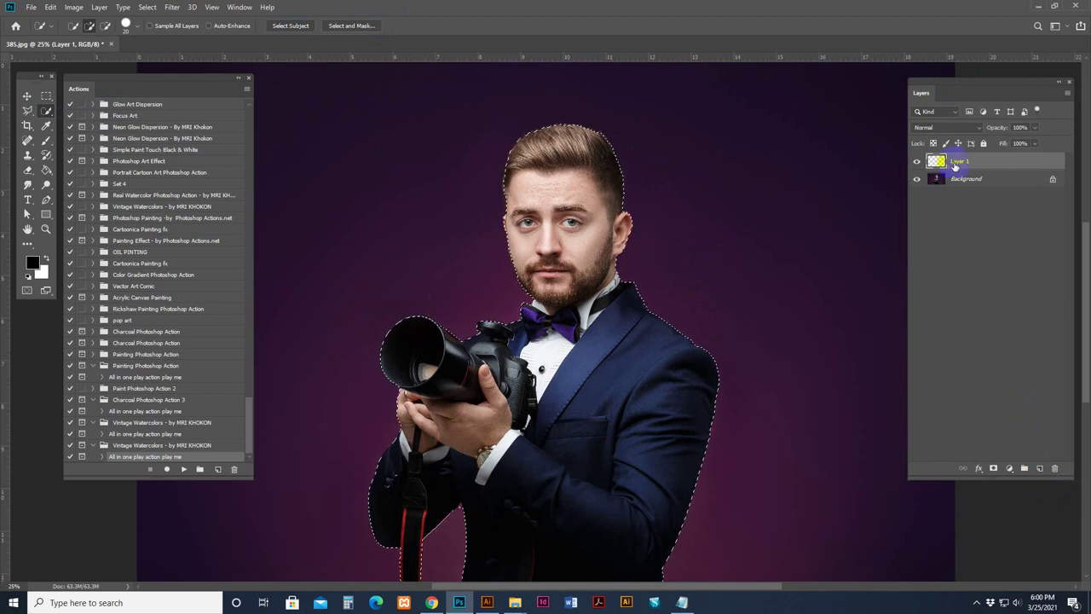
click(240, 6)
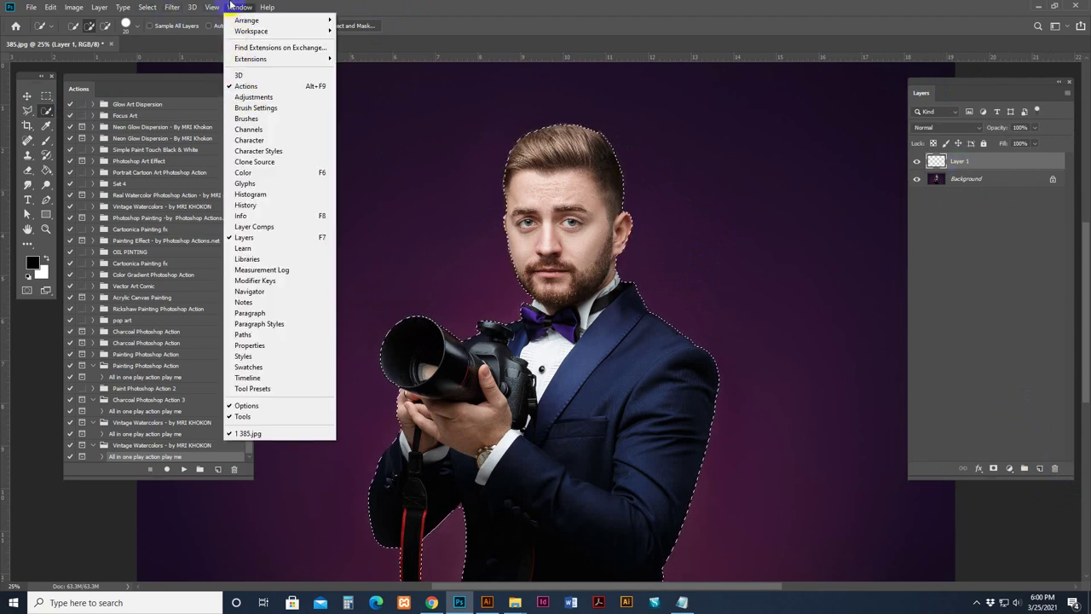
click(290, 237)
click(240, 7)
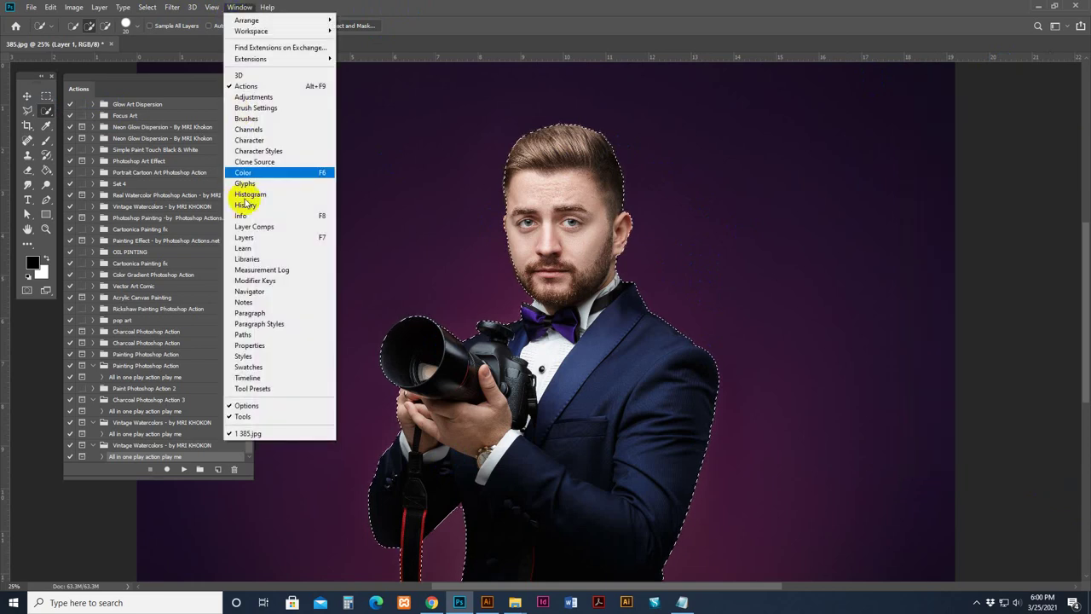
click(244, 237)
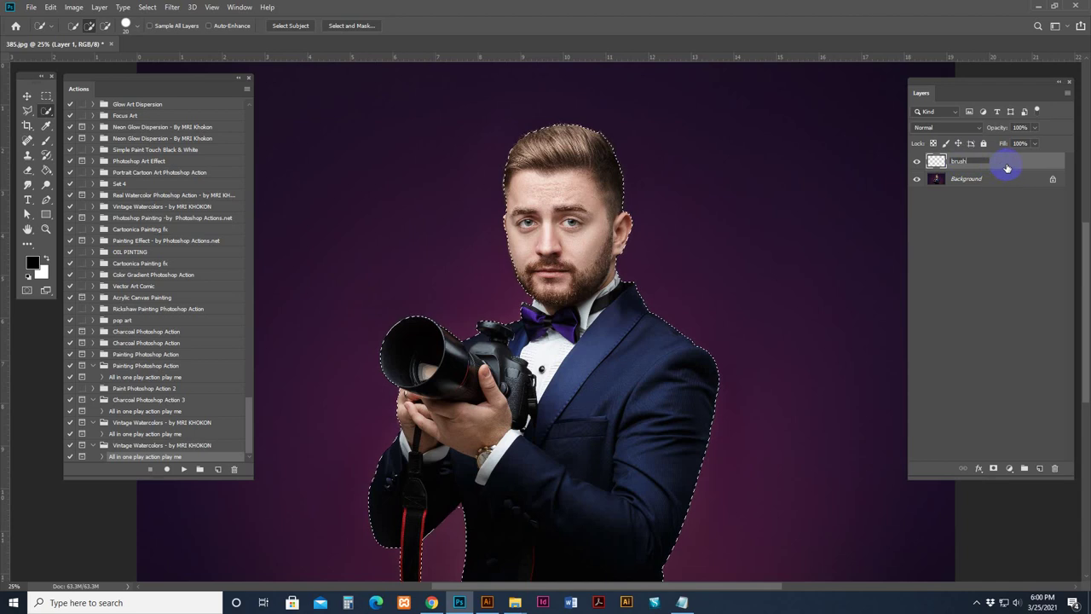
click(847, 178)
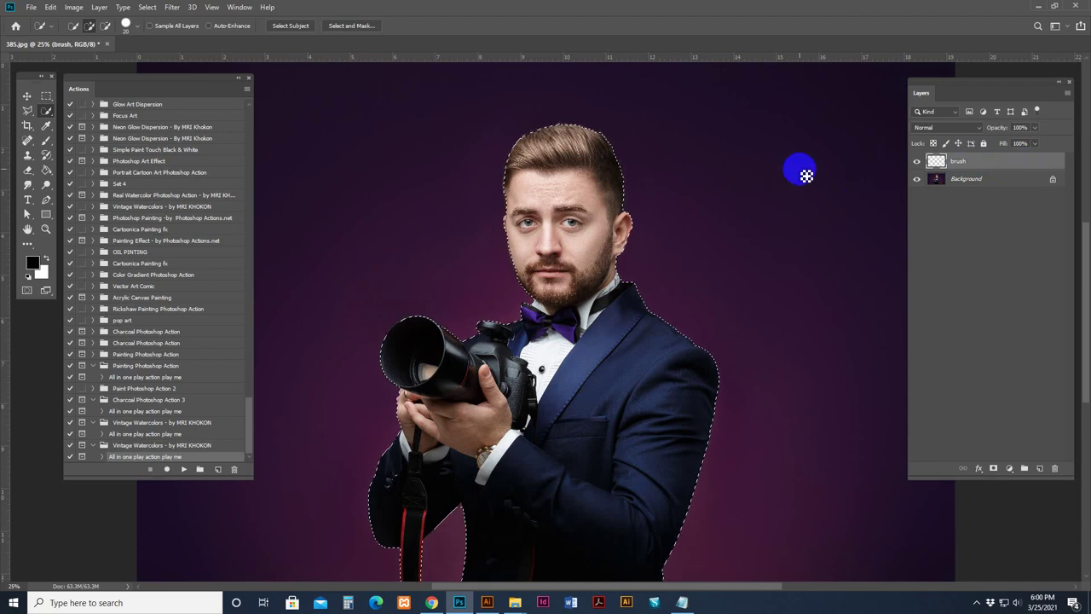
- Switch to the Brush tool and look through the brush presets, keeping the soft round brush at 0% hardness
drag(46, 142, 89, 143)
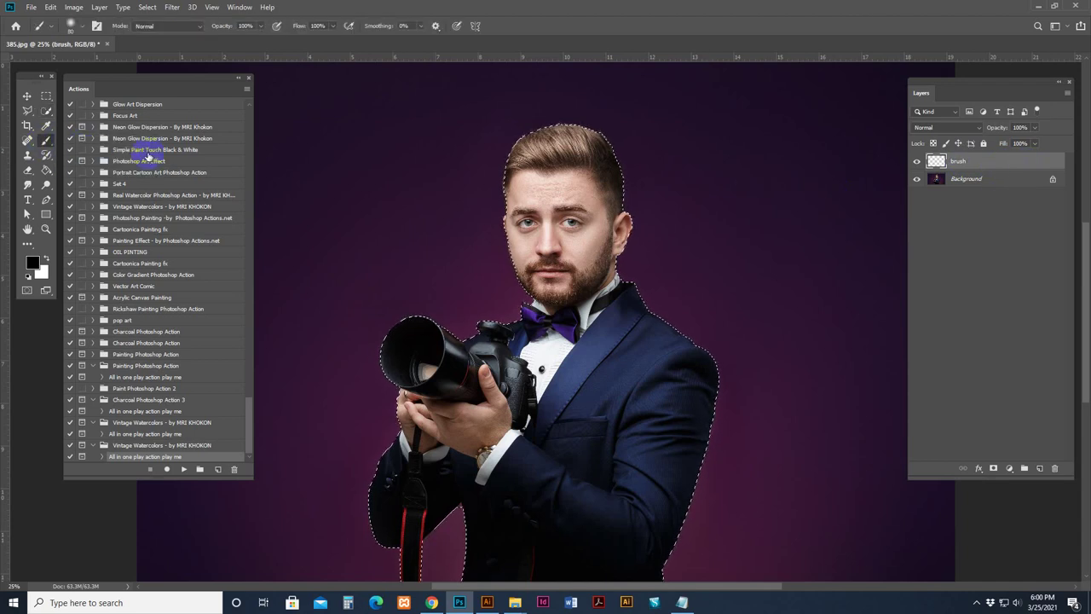
click(76, 26)
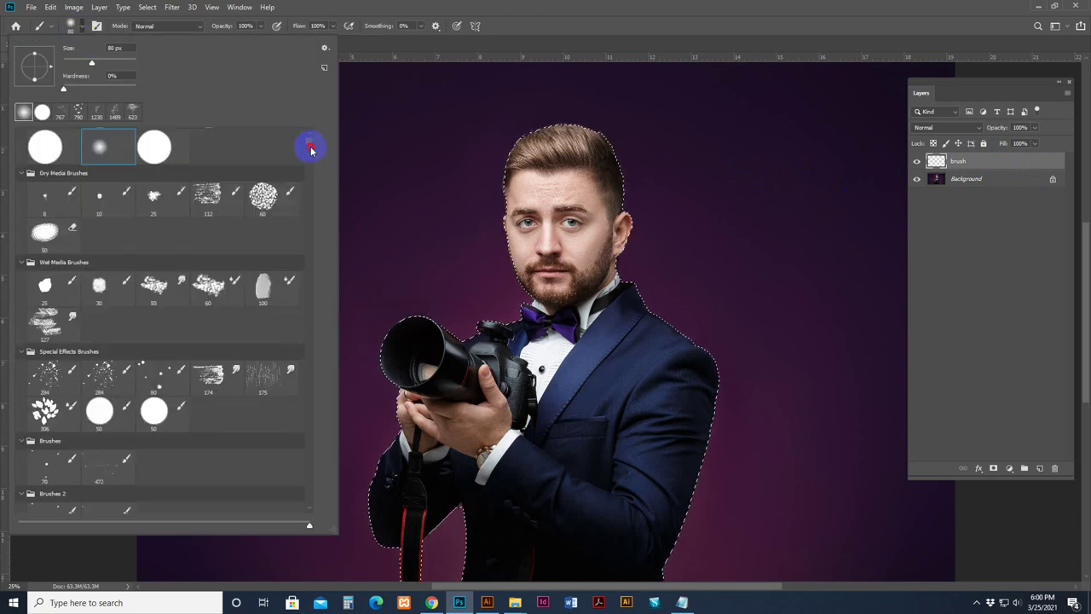
scroll(309, 143, down, 10)
scroll(312, 128, up, 15)
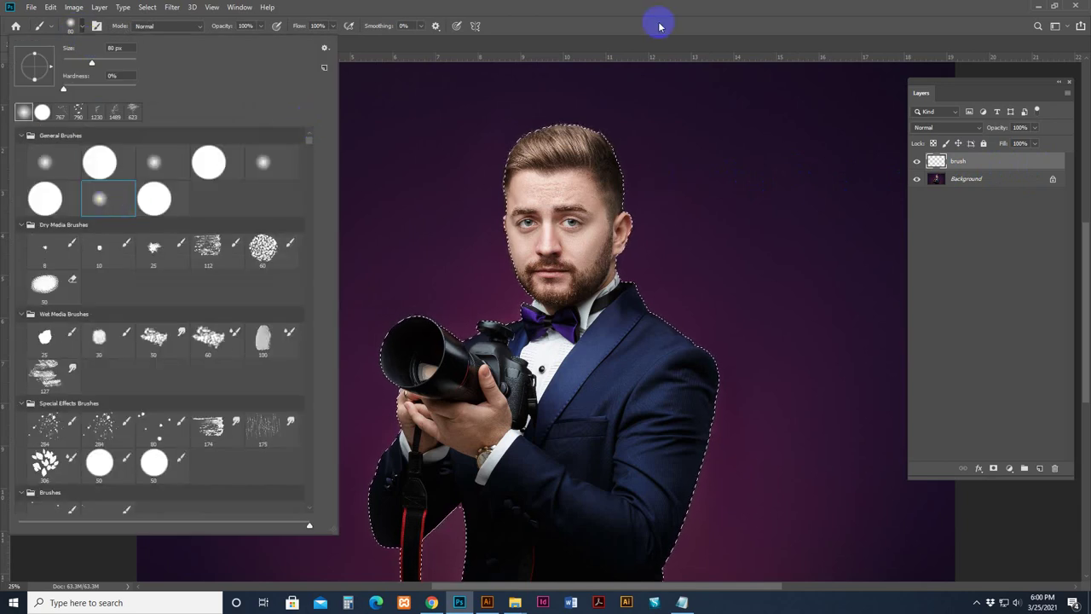
click(614, 29)
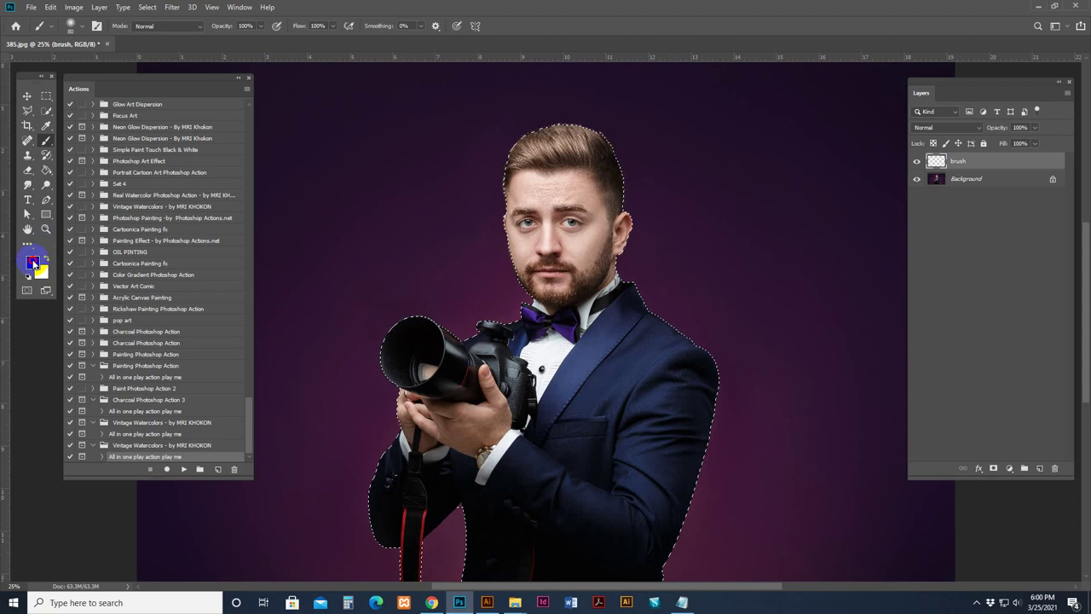
- Set the foreground color to bright red
click(33, 260)
click(871, 295)
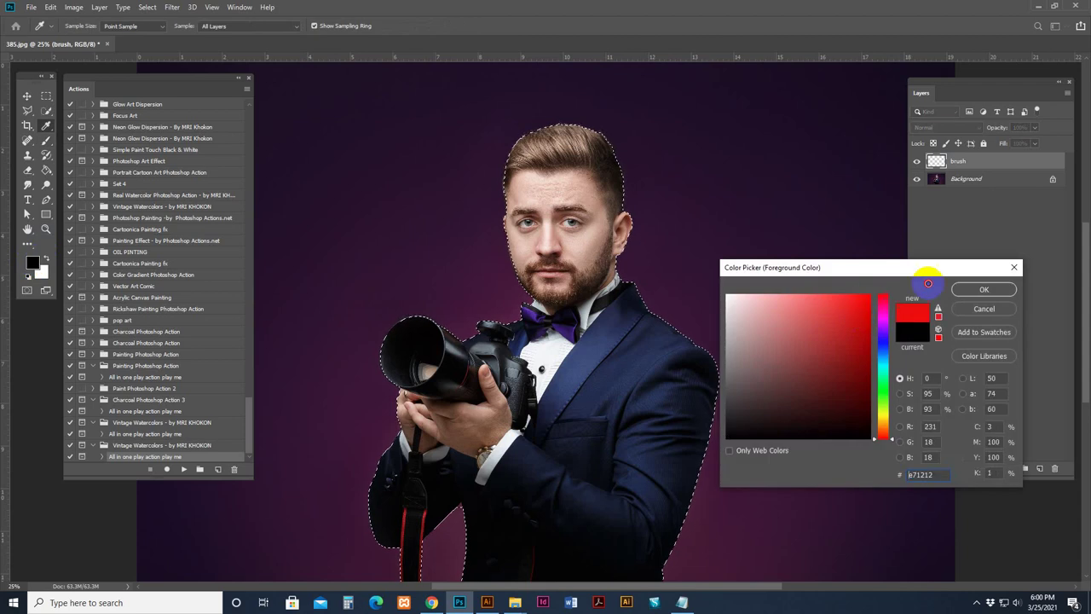
click(984, 290)
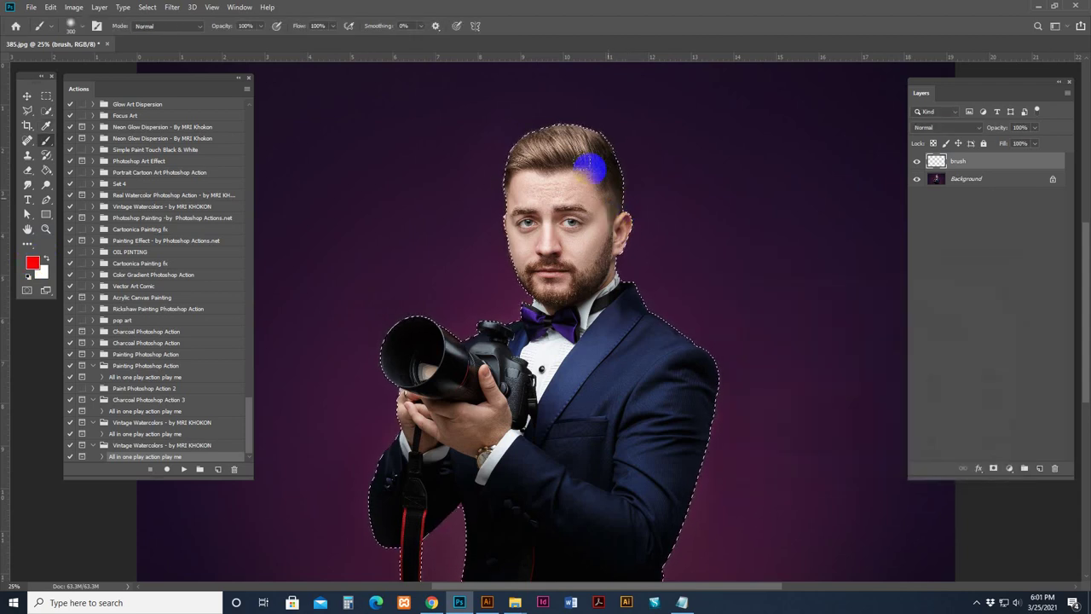
- Paint red over the selected man on the brush layer with a soft round brush of 369 px
click(72, 26)
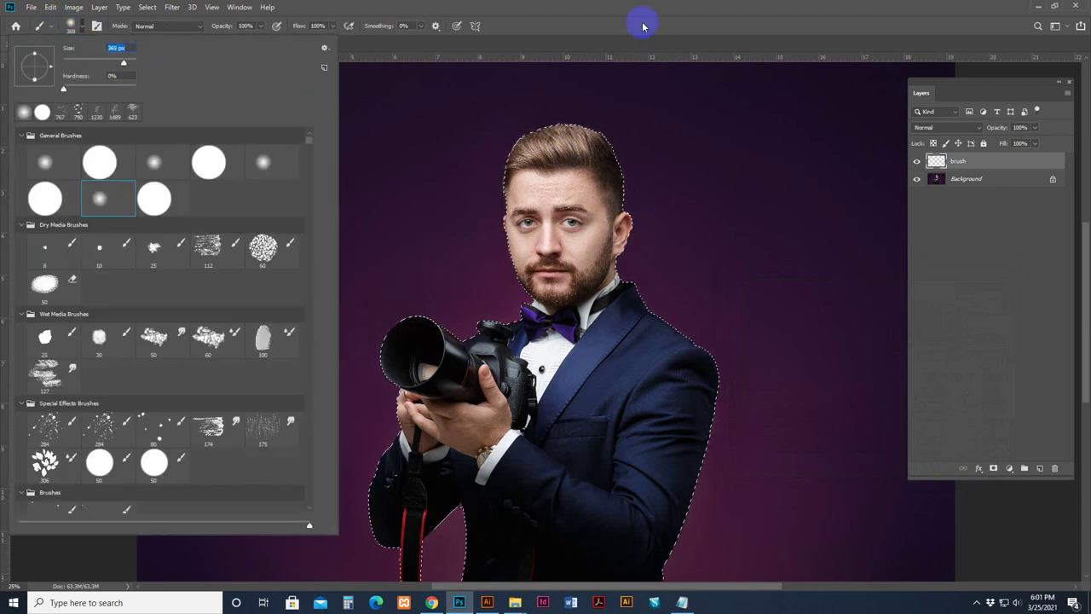
click(643, 24)
click(937, 160)
click(917, 162)
click(919, 161)
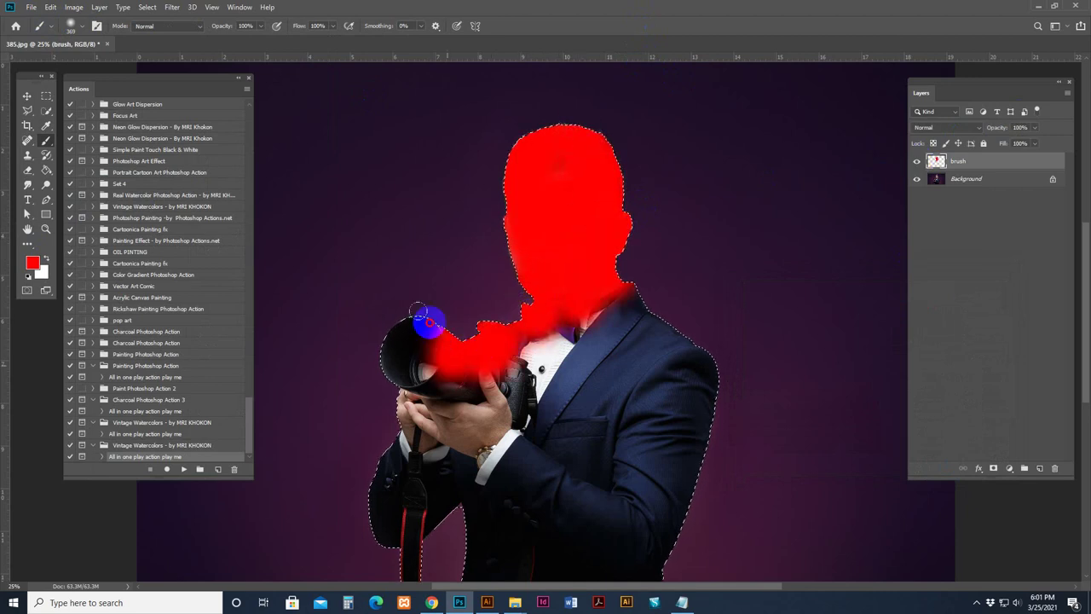
mouse_move(492, 369)
mouse_down()
mouse_move(446, 387)
mouse_move(453, 424)
mouse_move(437, 428)
mouse_move(468, 421)
mouse_move(485, 453)
mouse_move(490, 369)
mouse_move(536, 390)
mouse_move(568, 292)
mouse_up()
drag(557, 374, 555, 263)
drag(581, 205, 582, 199)
- Switch to the file folder and view the vintage watercolor sample image 02.jpg in Photos
mouse_move(515, 601)
click(511, 555)
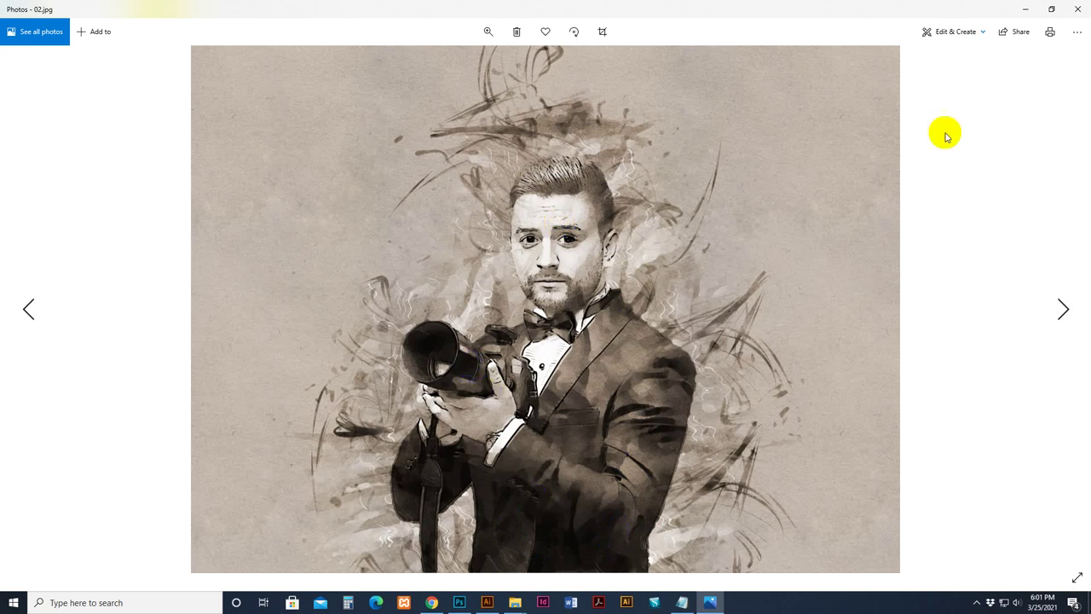
- Browse the other Vintage Watercolors sample images, close the image viewer and switch back to Photoshop
scroll(770, 338, down, 5)
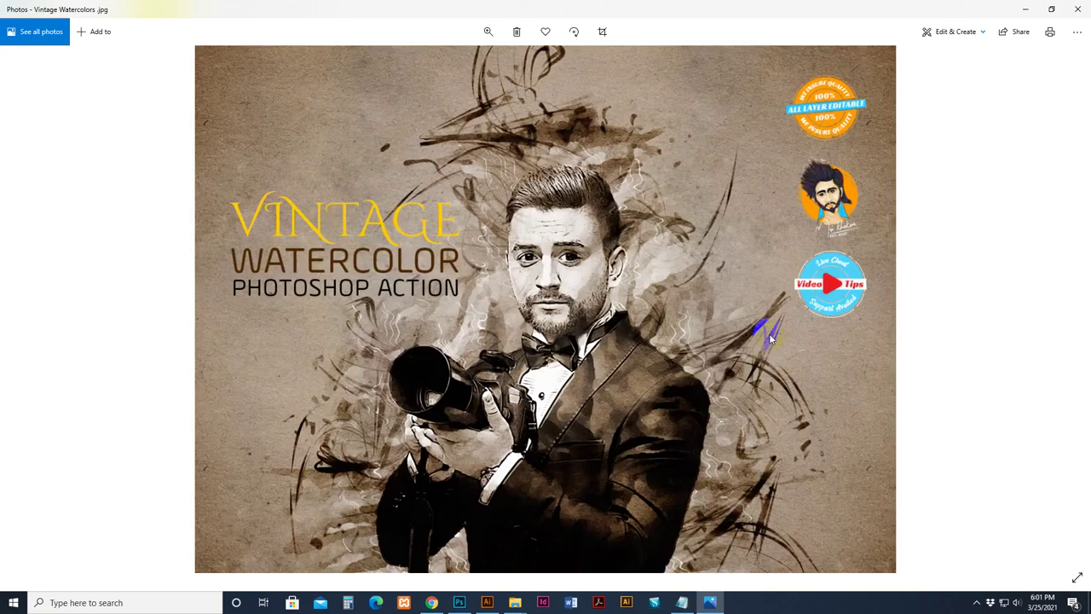
scroll(770, 338, down, 1)
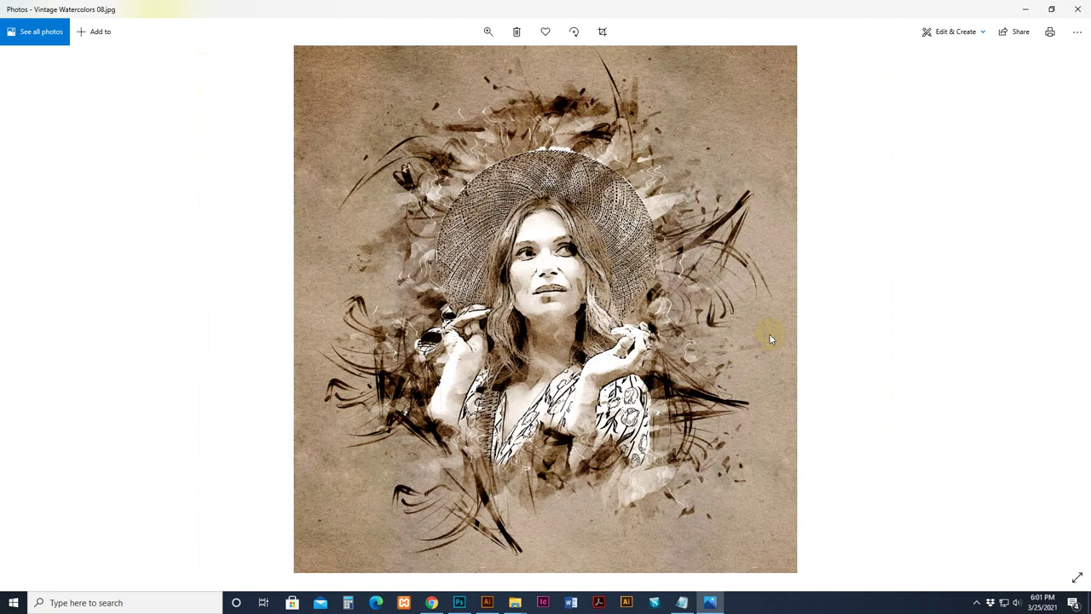
scroll(770, 338, down, 1)
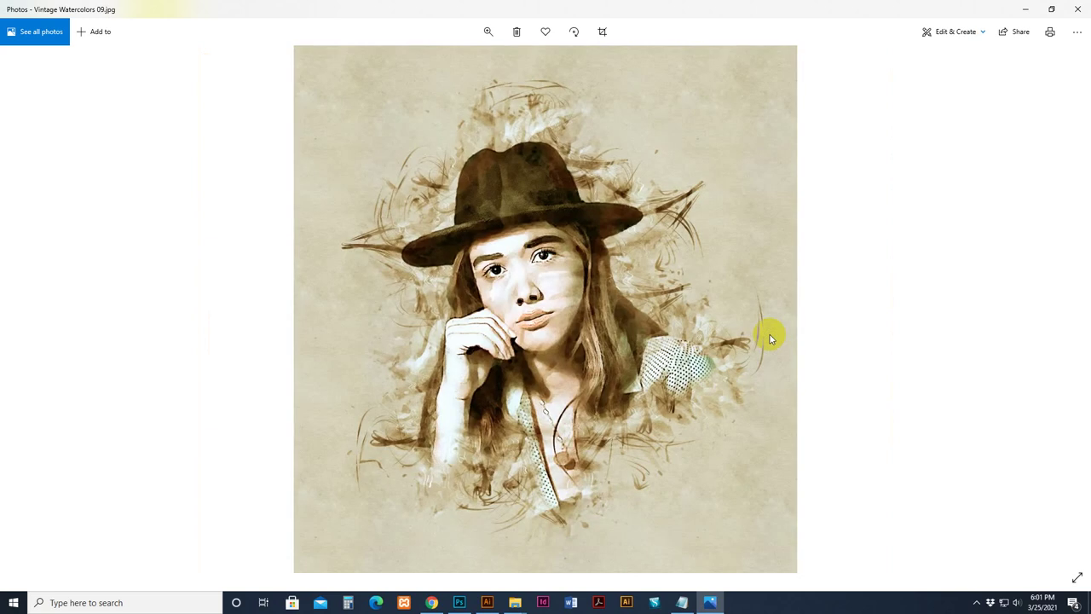
scroll(770, 339, down, 1)
scroll(770, 339, down, 1)
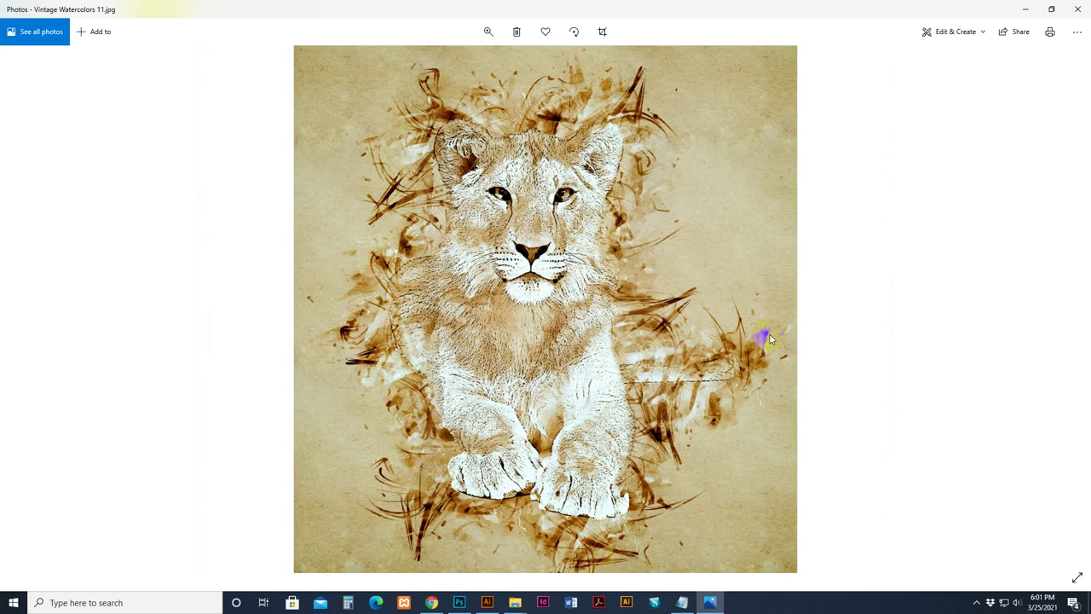
scroll(769, 339, down, 4)
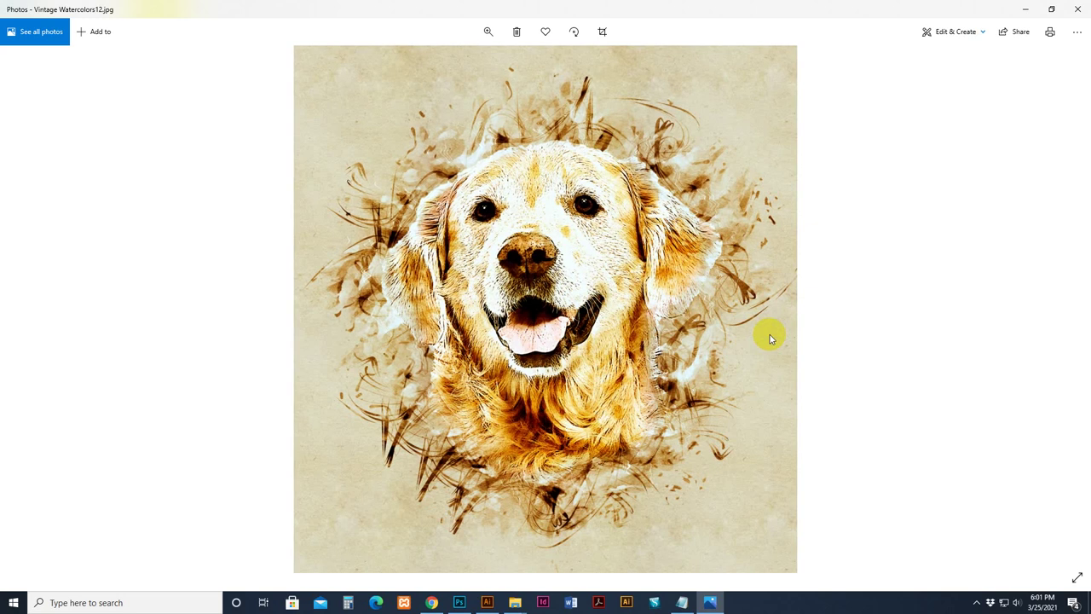
click(1076, 9)
click(459, 596)
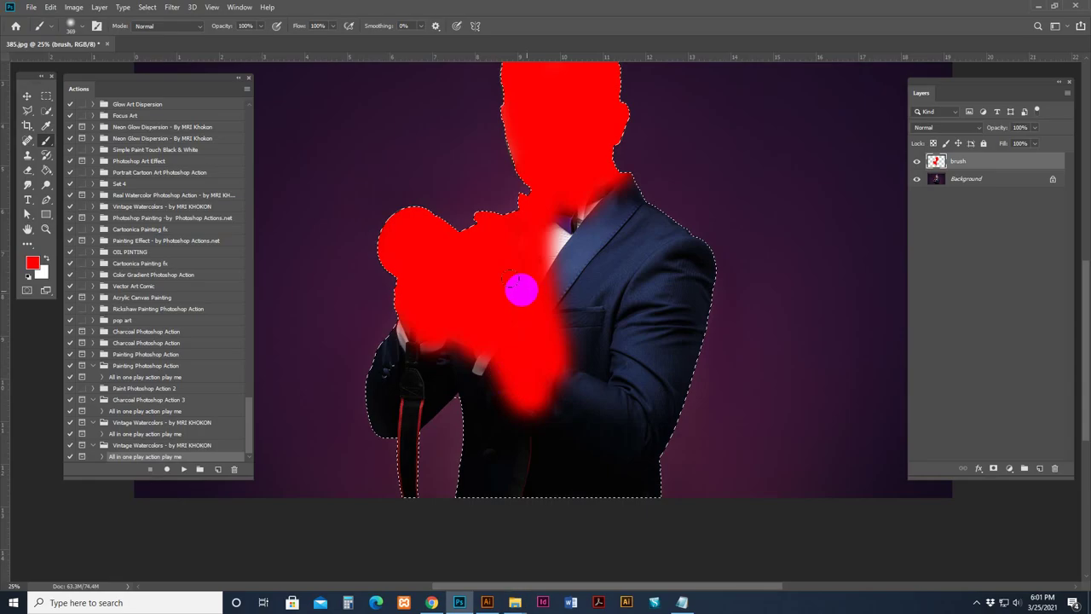
- Fill the unpainted parts of the selected man with red using the Paint Bucket tool and remove the selection
scroll(588, 320, up, 2)
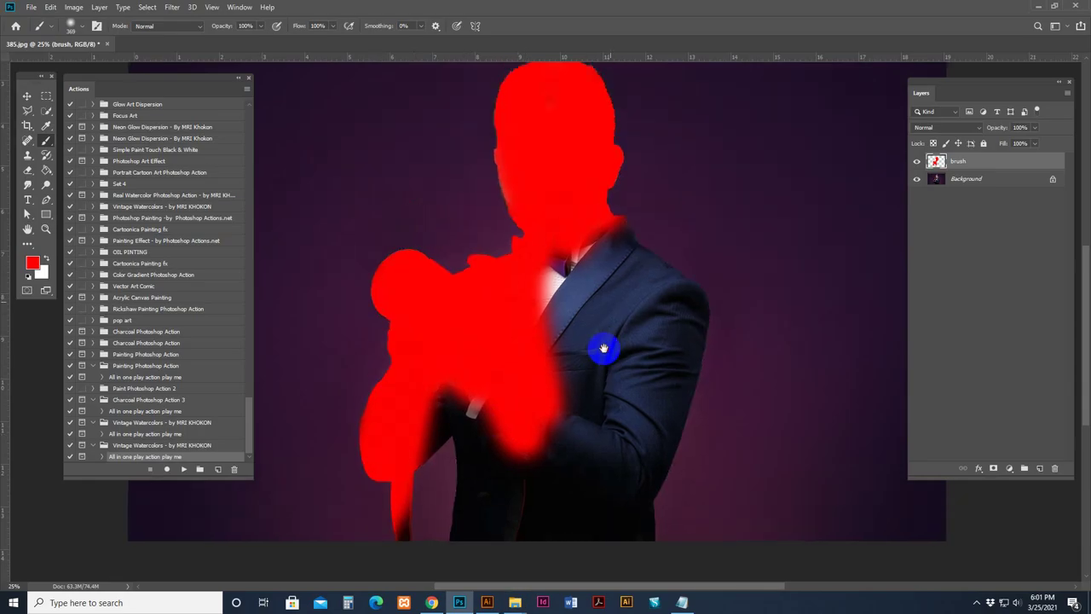
click(46, 169)
right_click(50, 169)
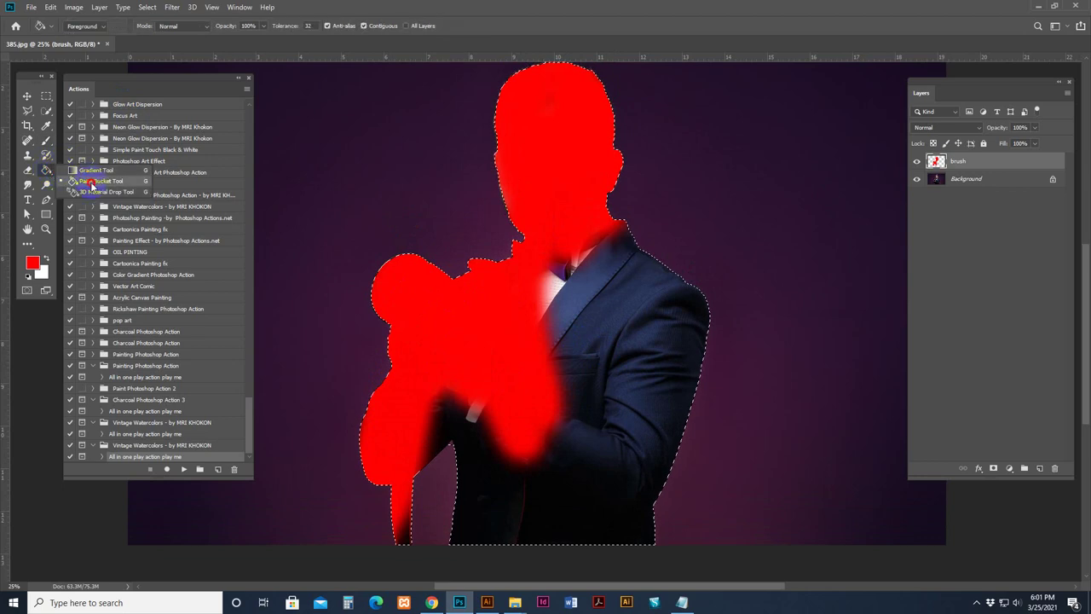
click(120, 180)
click(585, 303)
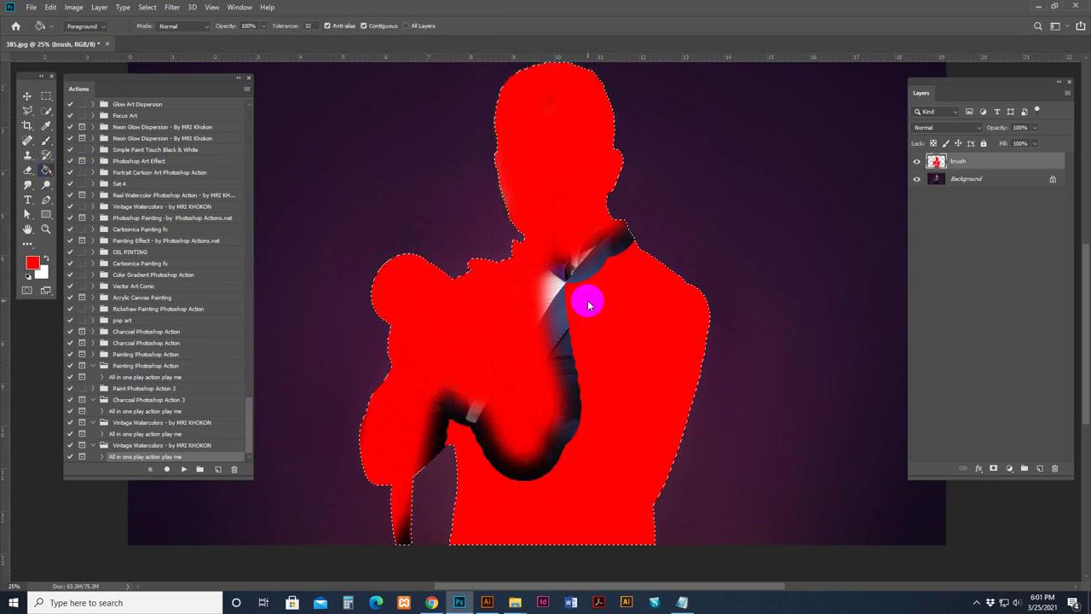
click(583, 293)
click(27, 95)
key(ctrl+d)
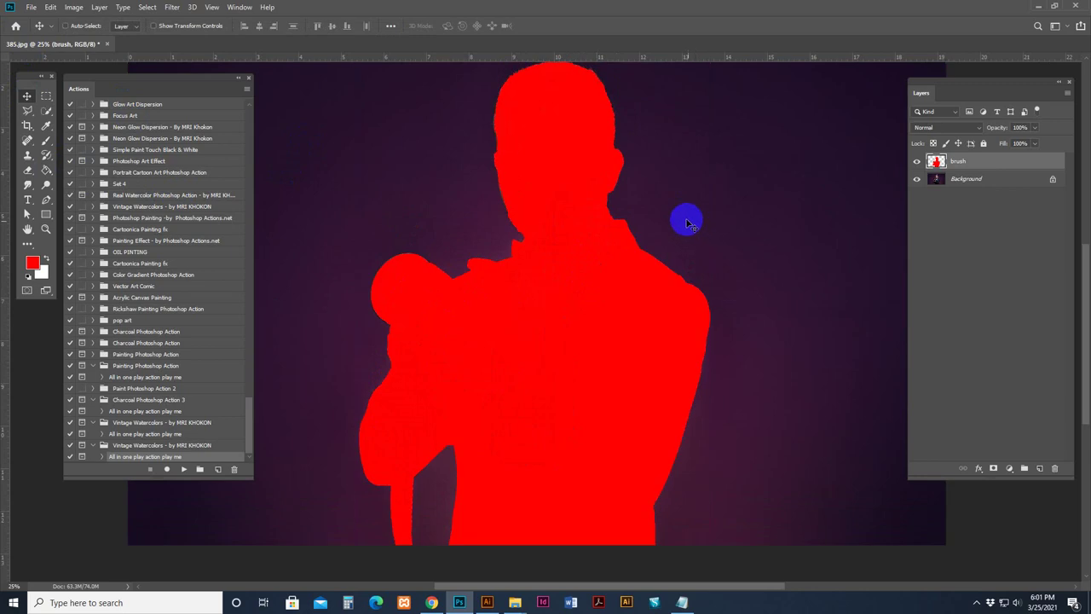
- Toggle the brush layer's visibility to compare the red silhouette with the photo underneath
drag(624, 179, 611, 237)
click(46, 145)
click(85, 141)
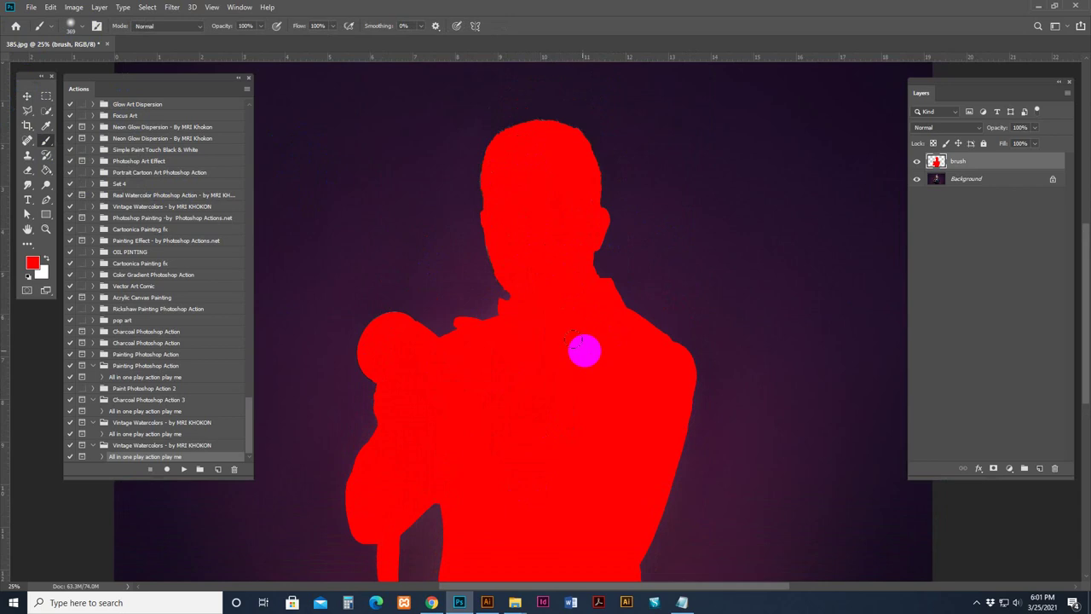
click(918, 163)
click(917, 163)
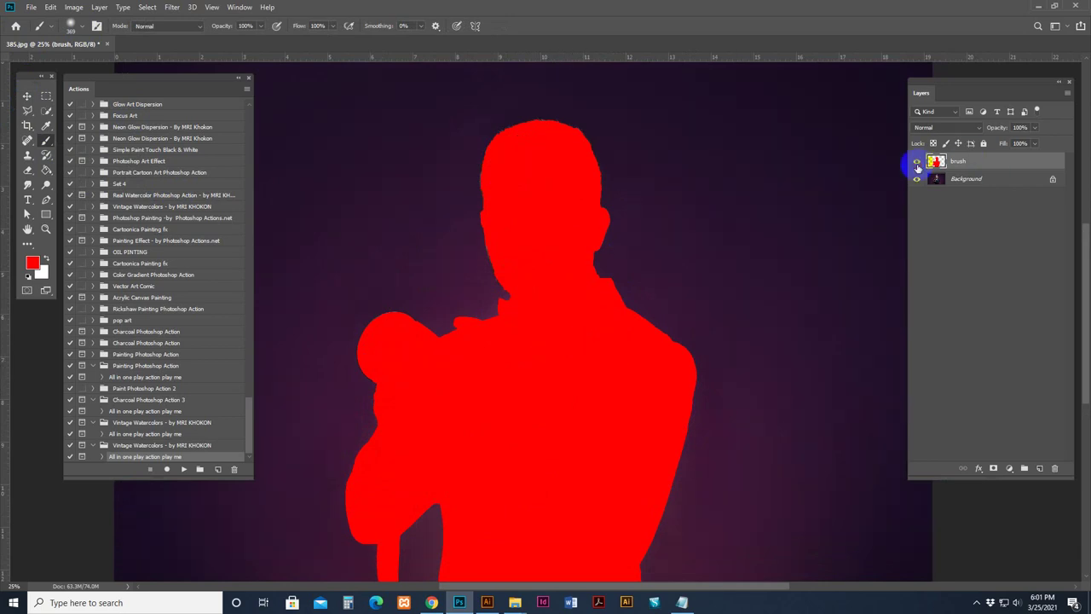
key(ctrl+minus)
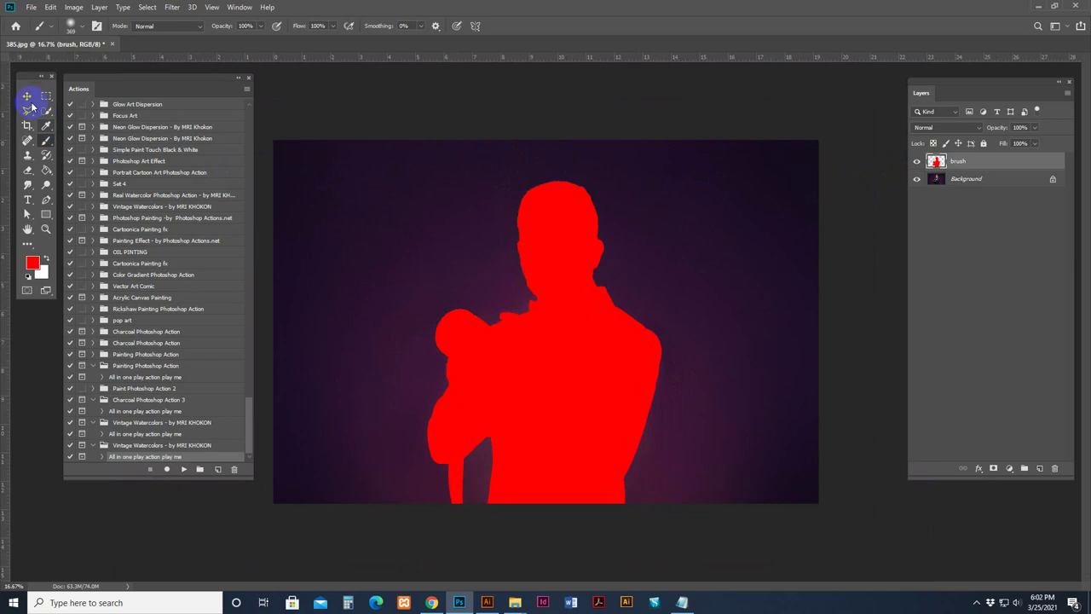
- Extend the canvas upward above the man's head with the Crop tool to give a 5760 × 4680 px image
click(27, 96)
click(27, 126)
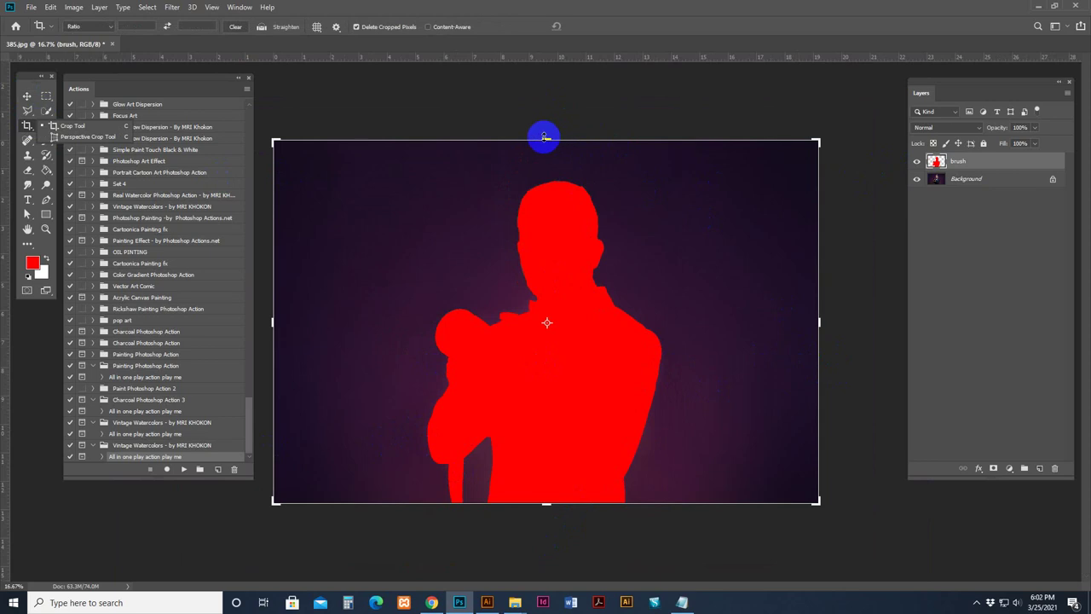
drag(544, 136, 548, 98)
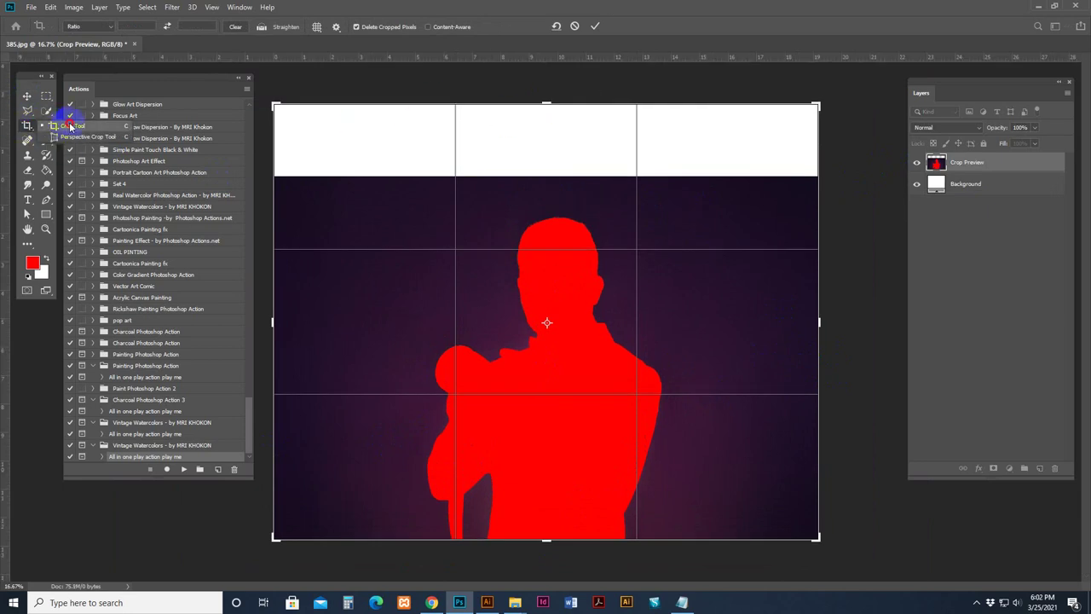
drag(546, 103, 548, 92)
click(27, 95)
- Resize the image to a width of 4000 pixels with proportions linked, keeping 300 pixels/inch
click(73, 7)
click(110, 91)
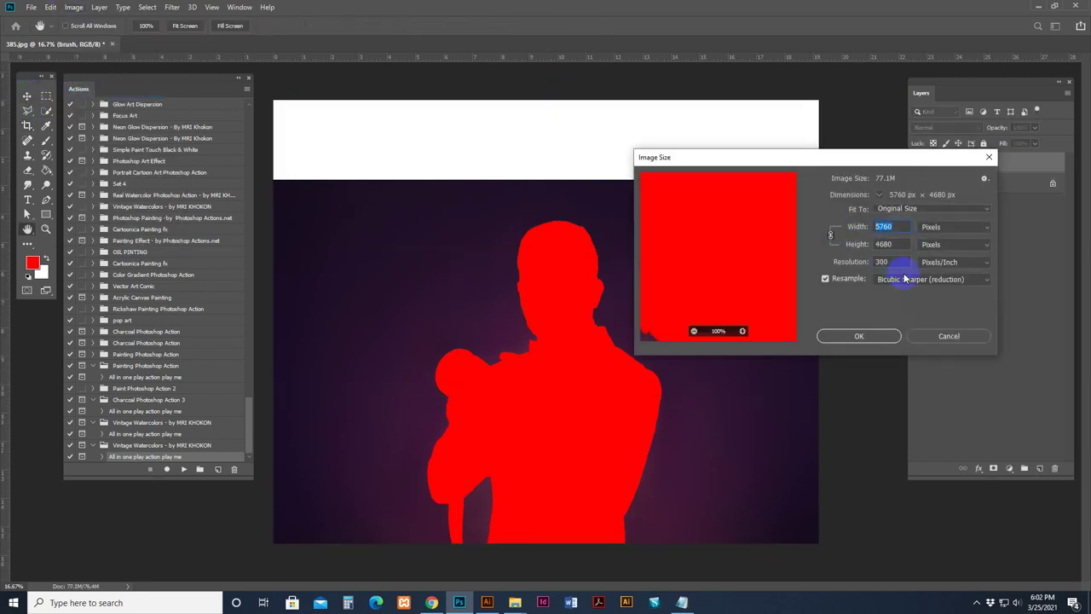
text(4000)
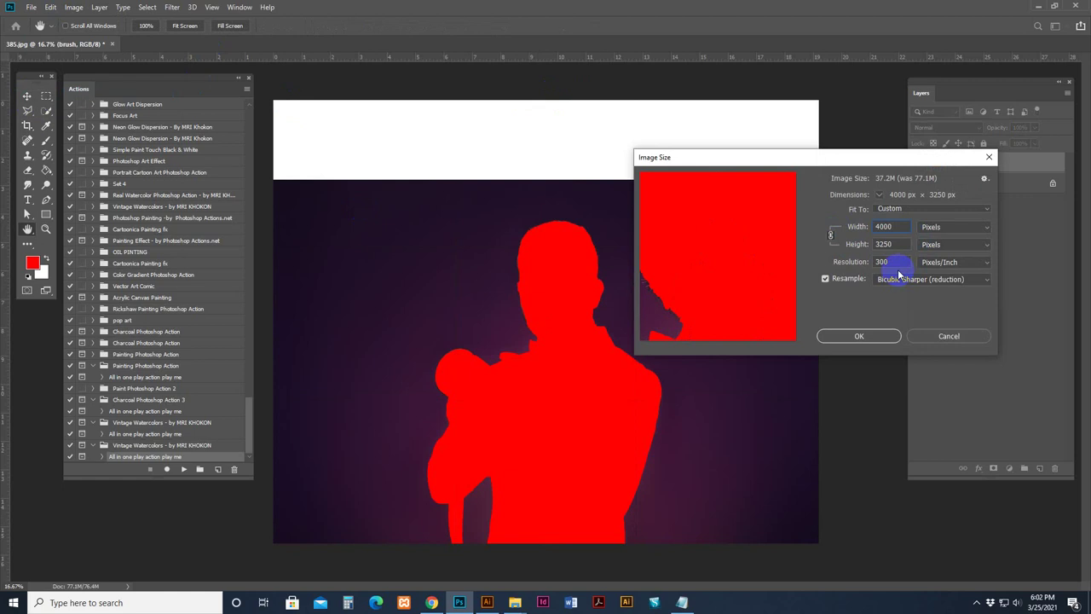
key(Return)
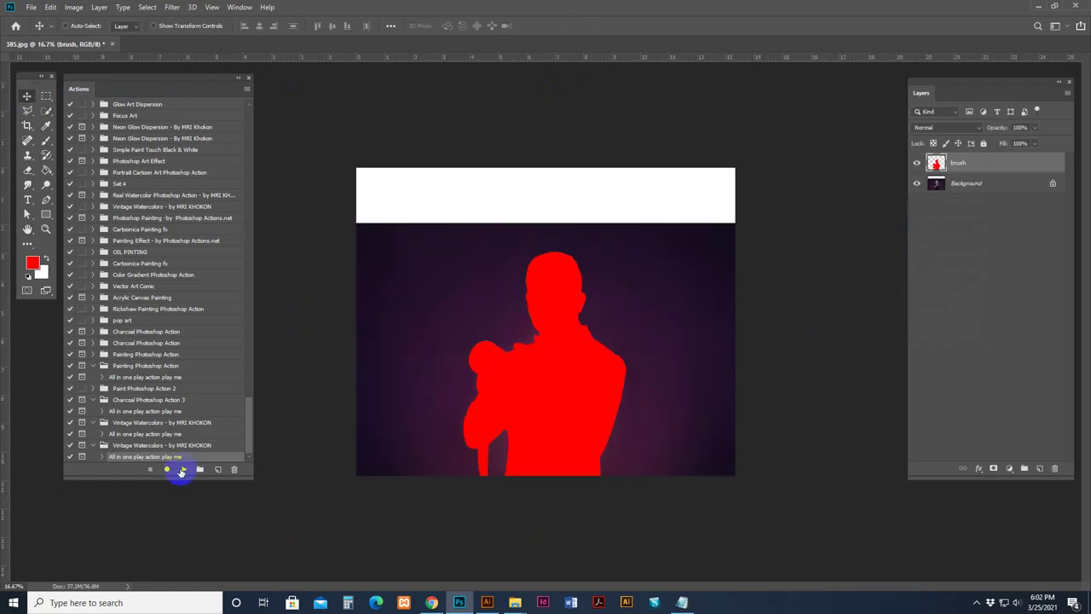
- Play the "All in one play action play me" action of the Vintage Watercolors set and dismiss its closing message
click(185, 472)
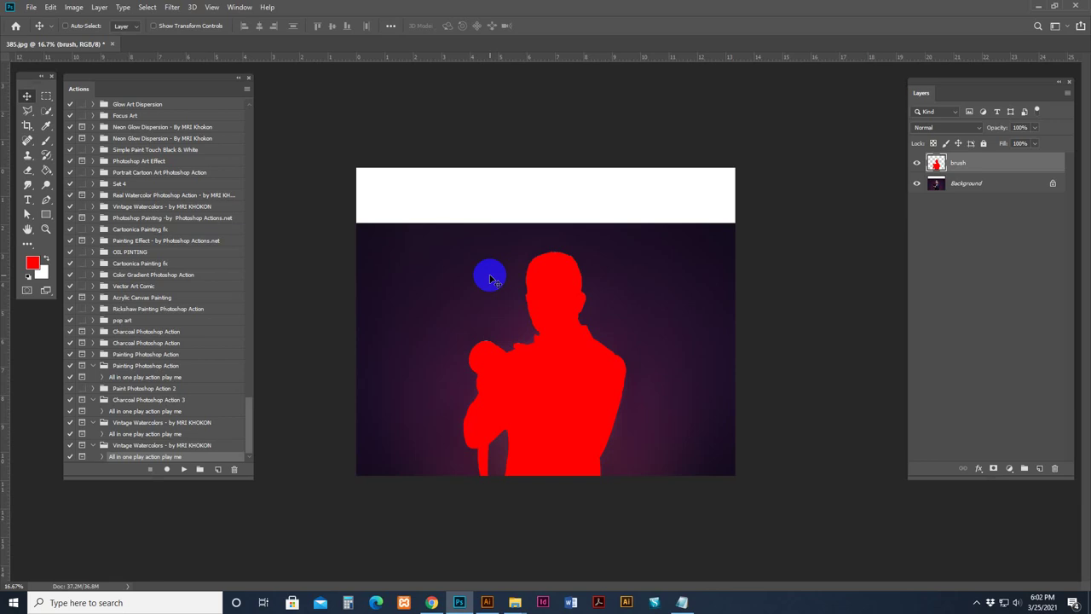
click(577, 299)
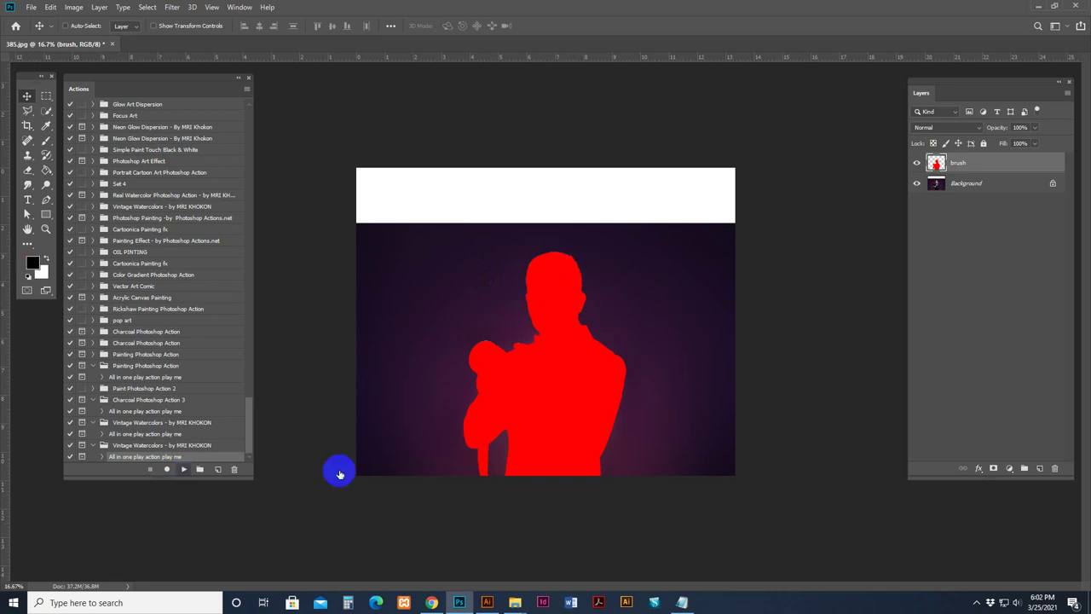
click(184, 470)
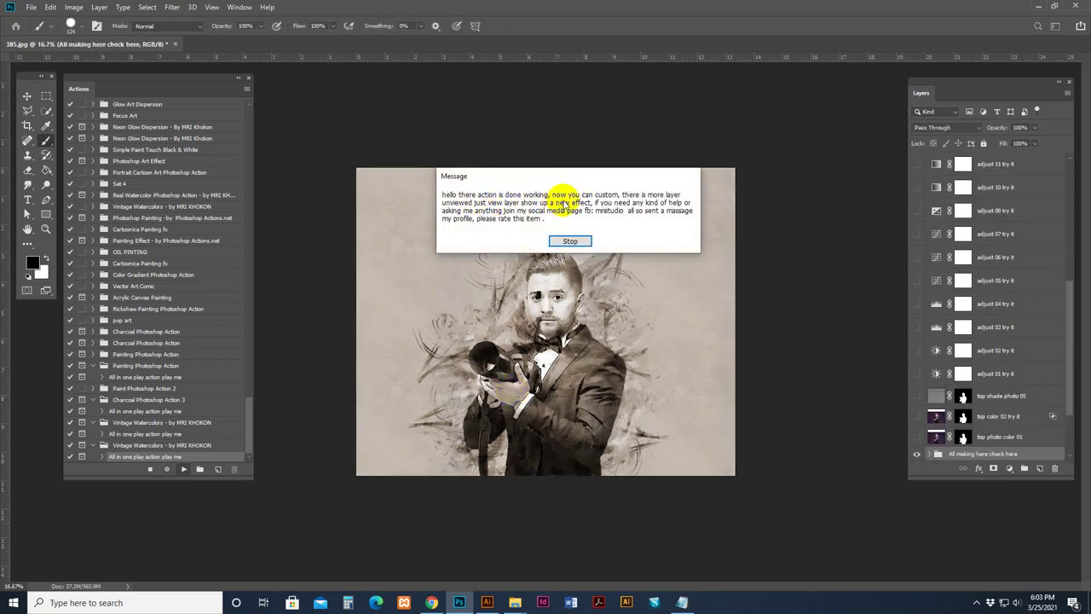
click(575, 242)
- Try to brush over the dark patch at the man's eyebrow with the "All making here check here" group selected
key(z)
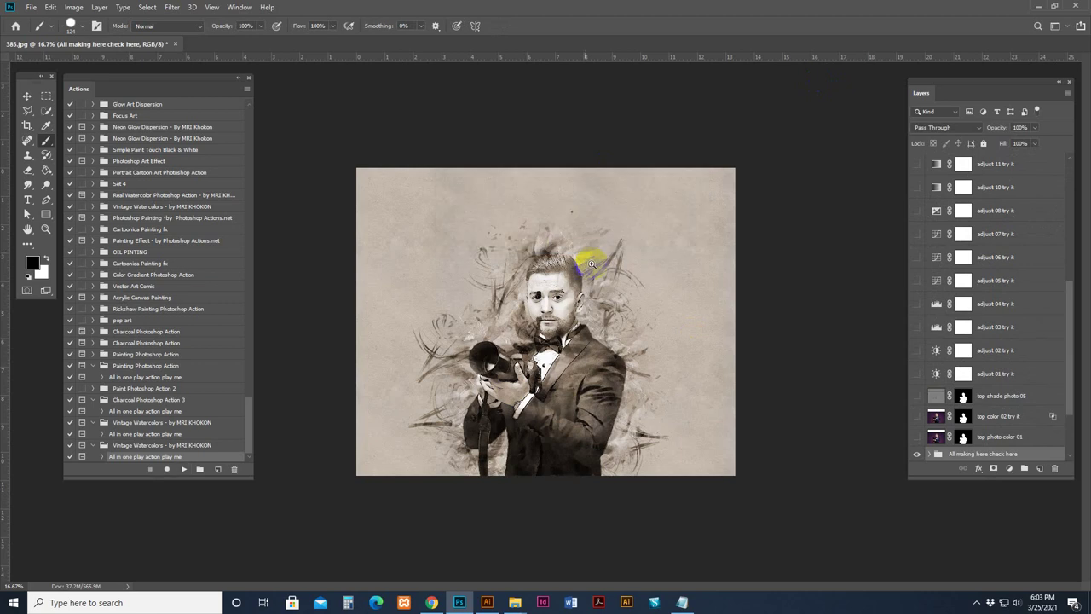
click(559, 281)
click(562, 274)
click(568, 277)
drag(534, 244, 501, 147)
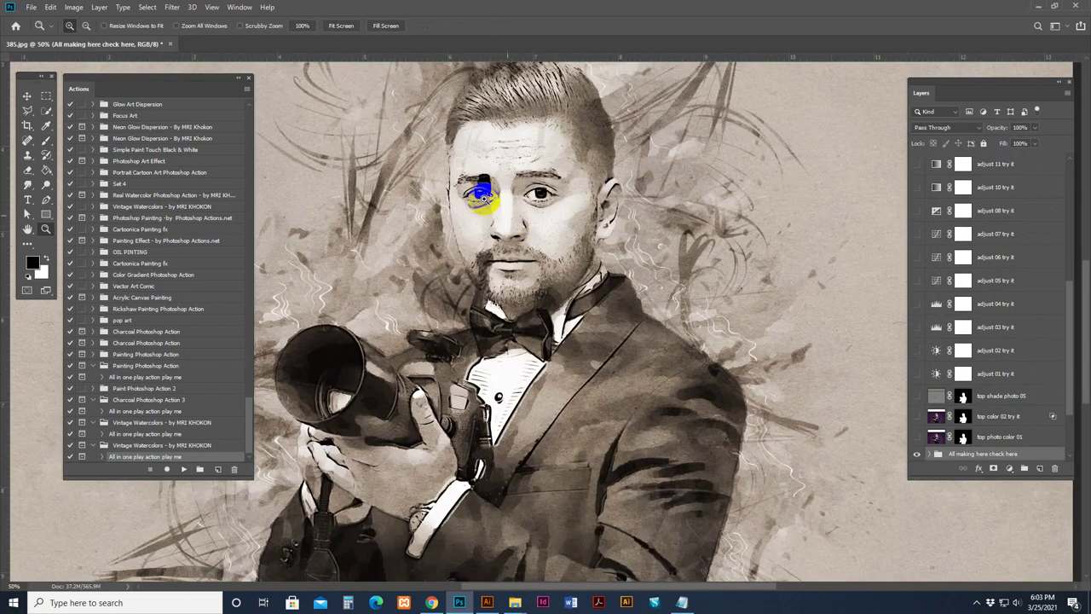
click(26, 96)
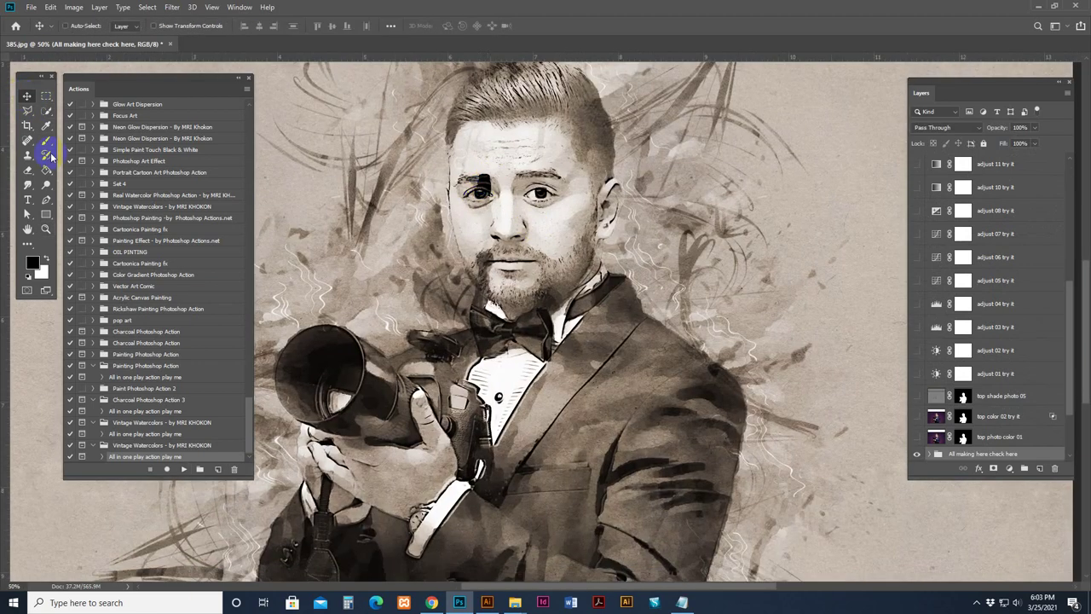
click(46, 140)
click(486, 181)
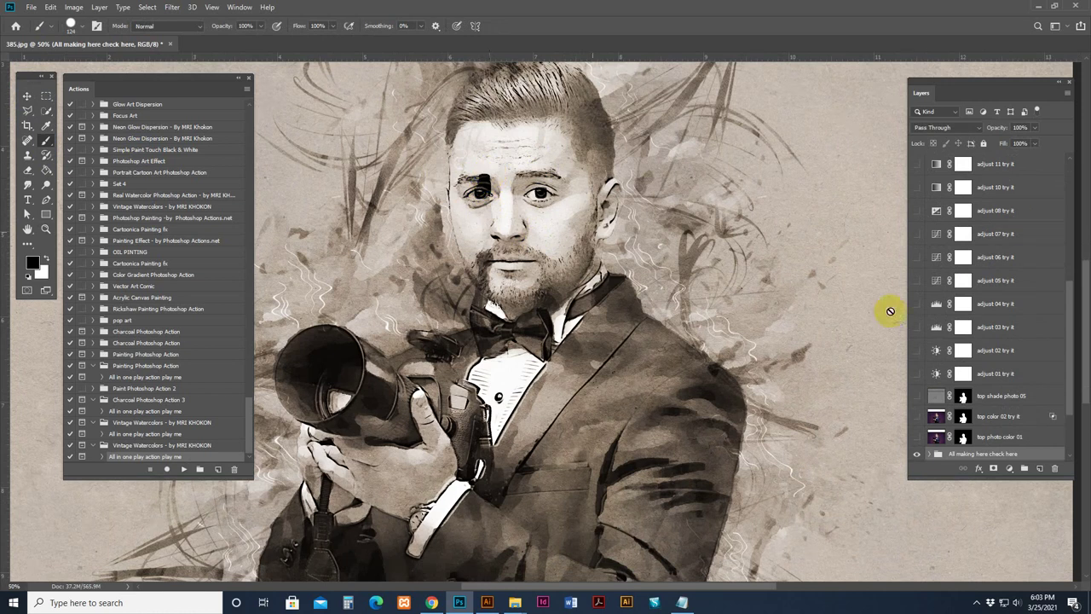
- Reposition the Layers panel and enlarge it so that more layers fit in the list
drag(683, 326, 685, 341)
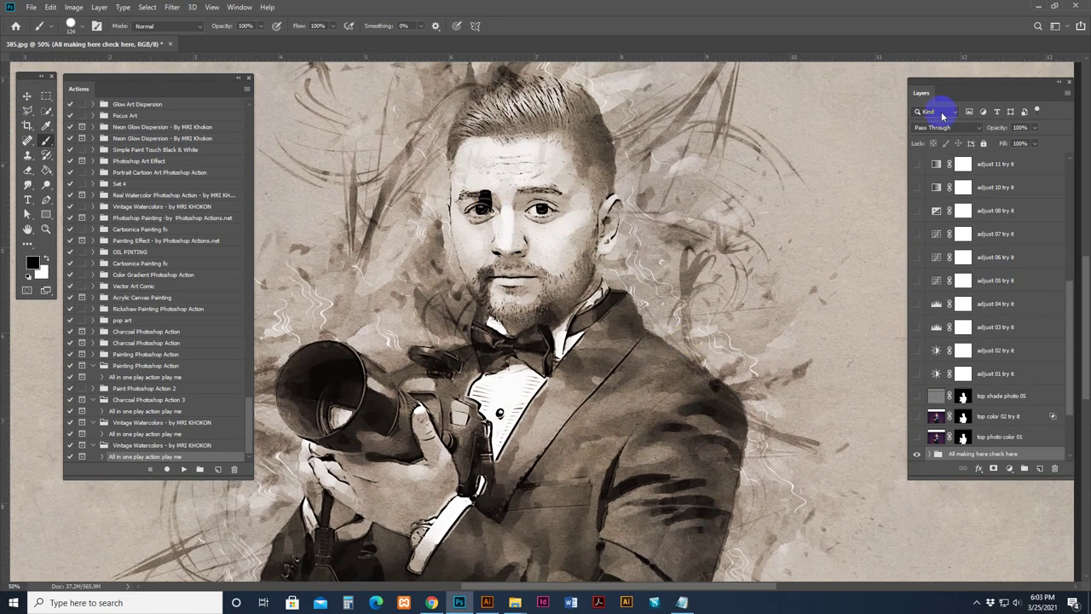
drag(924, 89, 867, 79)
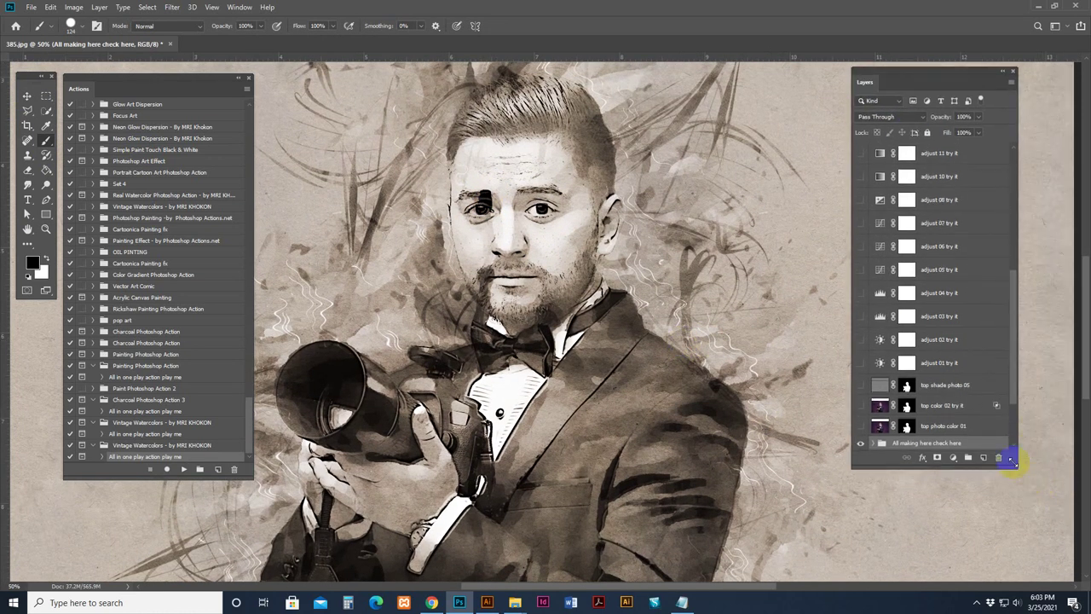
drag(1013, 464, 1067, 541)
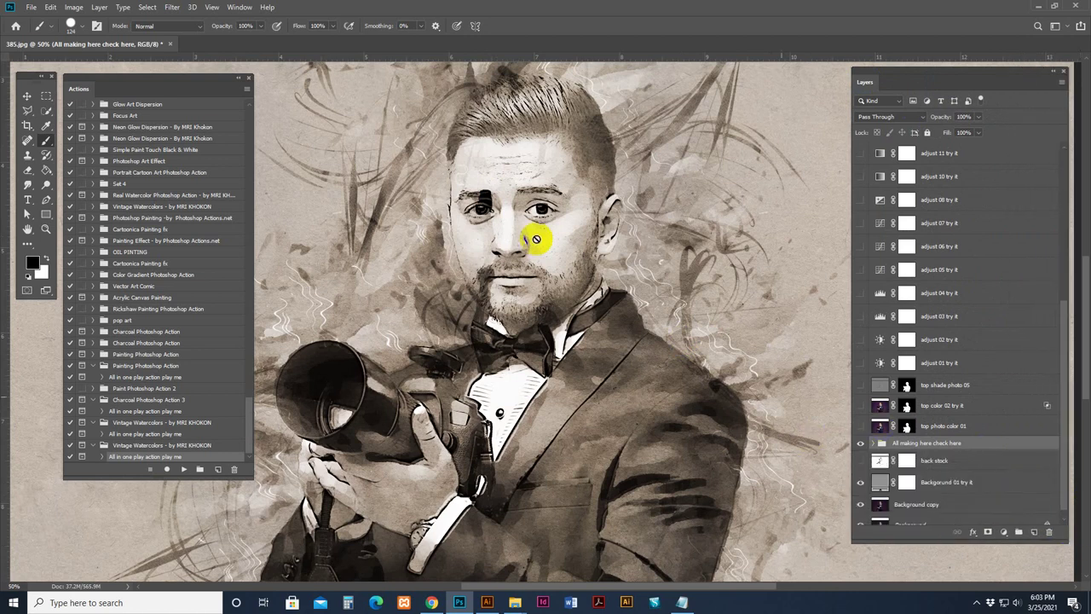
- Check the "All making here check here" group by toggling its visibility, and expand it to list its layers
scroll(865, 445, down, 1)
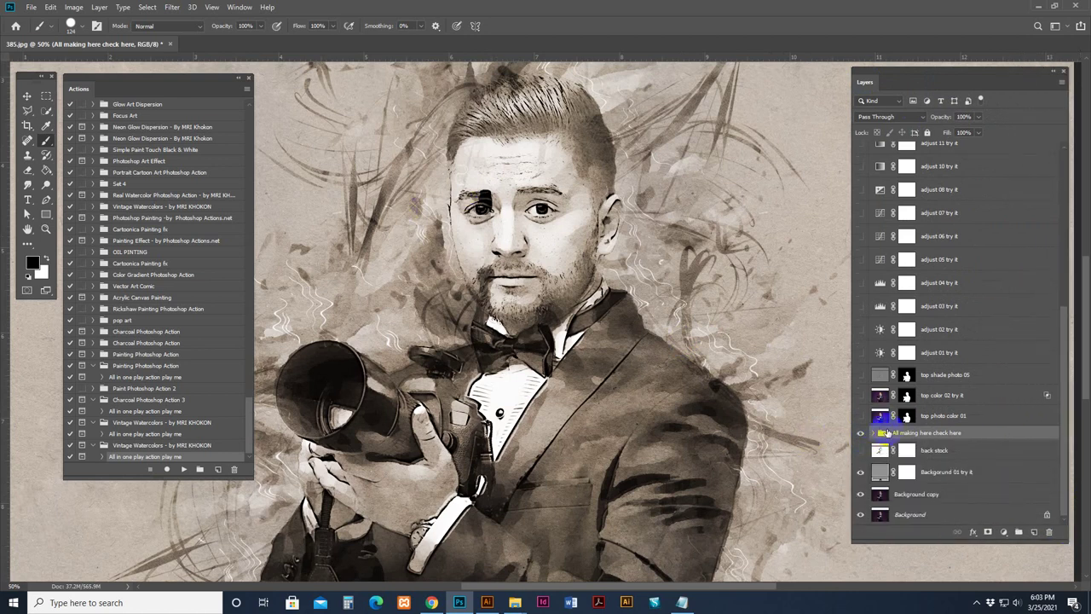
click(861, 434)
click(862, 434)
click(871, 434)
scroll(873, 436, down, 4)
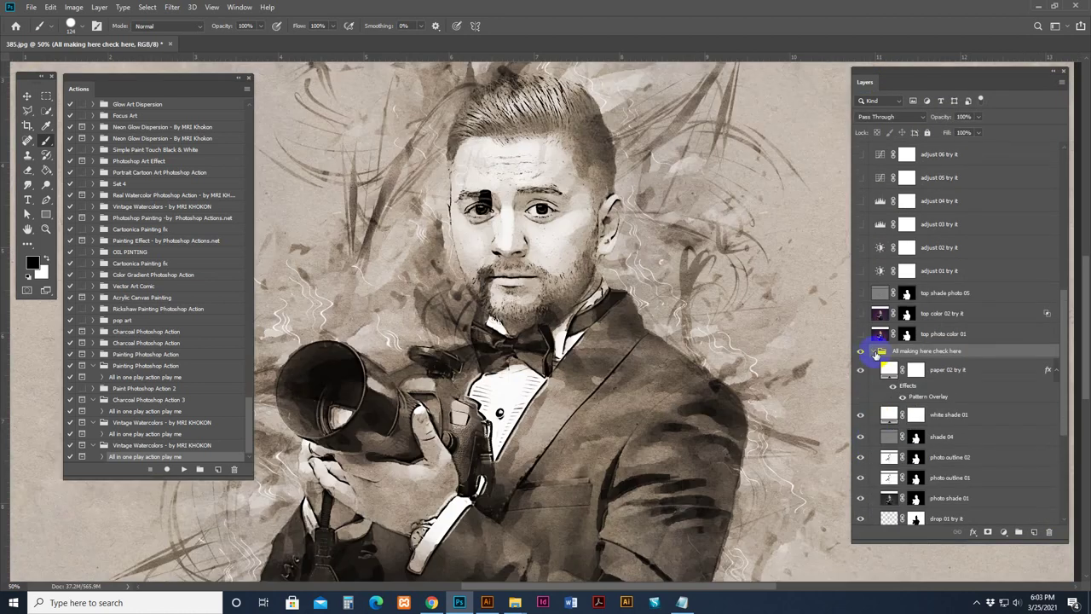
click(874, 351)
click(874, 434)
scroll(886, 400, down, 6)
- Select the "main photo 1" layer and toggle its visibility to check what it contributes to the artwork
click(889, 390)
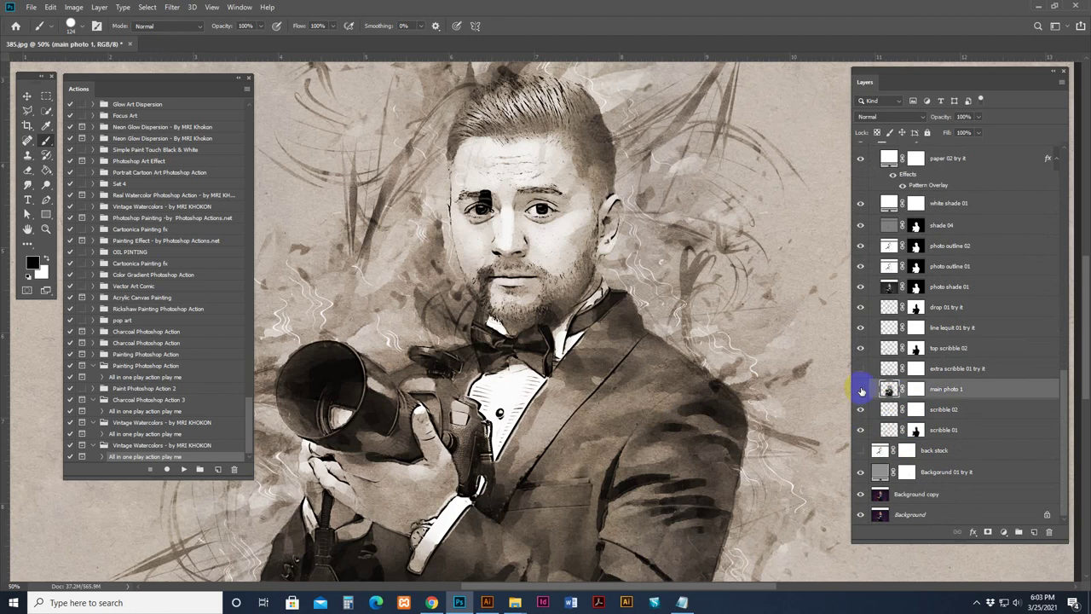
click(861, 389)
click(861, 388)
click(861, 389)
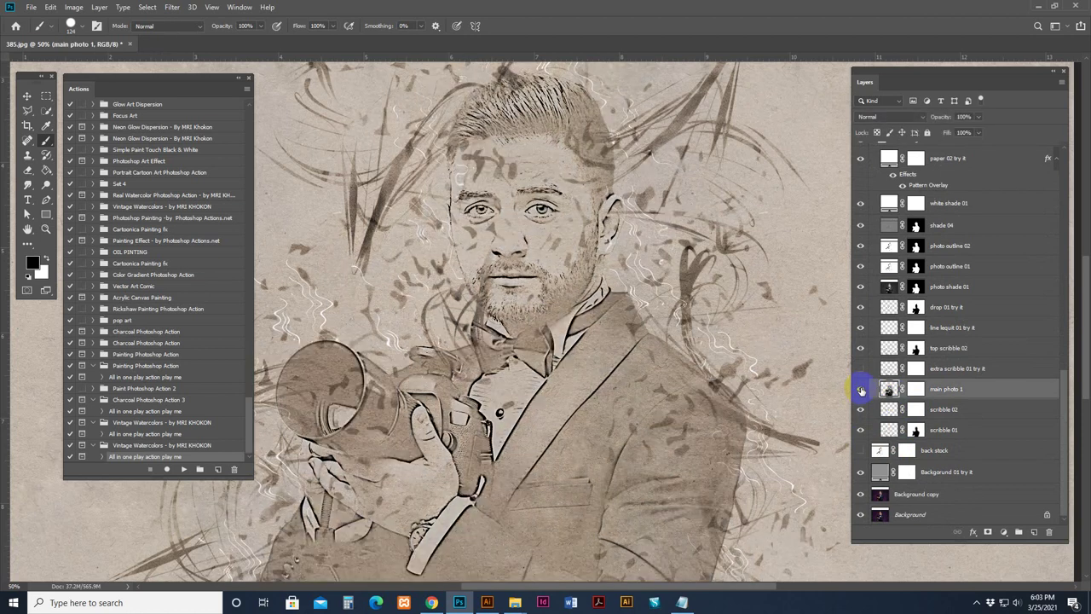
- Paint black on the "main photo 1" layer mask over the dark eyebrow patch with a soft round 70 px brush
click(917, 389)
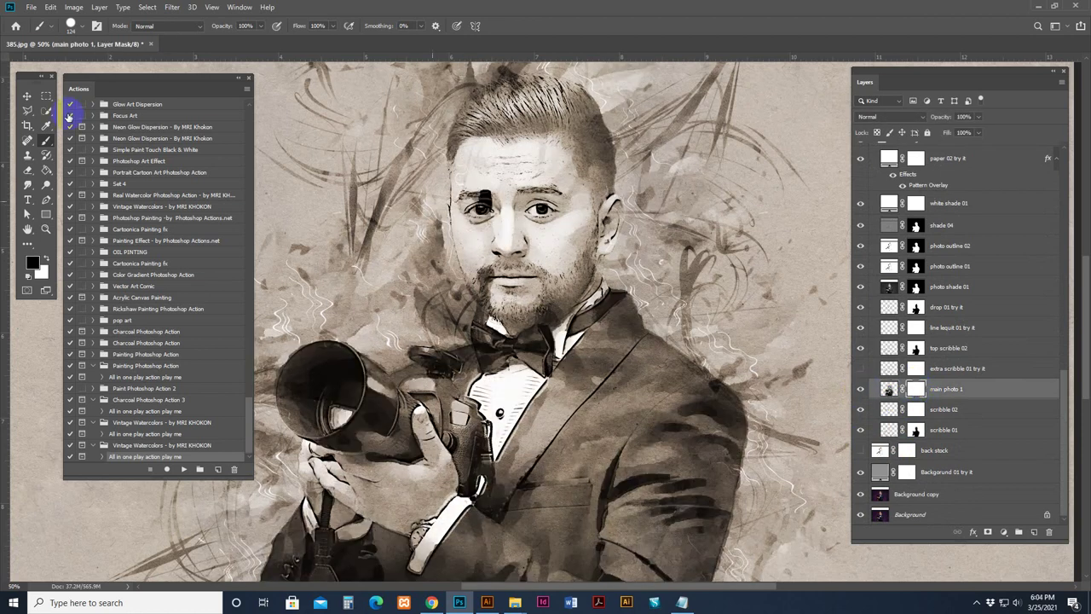
click(71, 24)
click(97, 146)
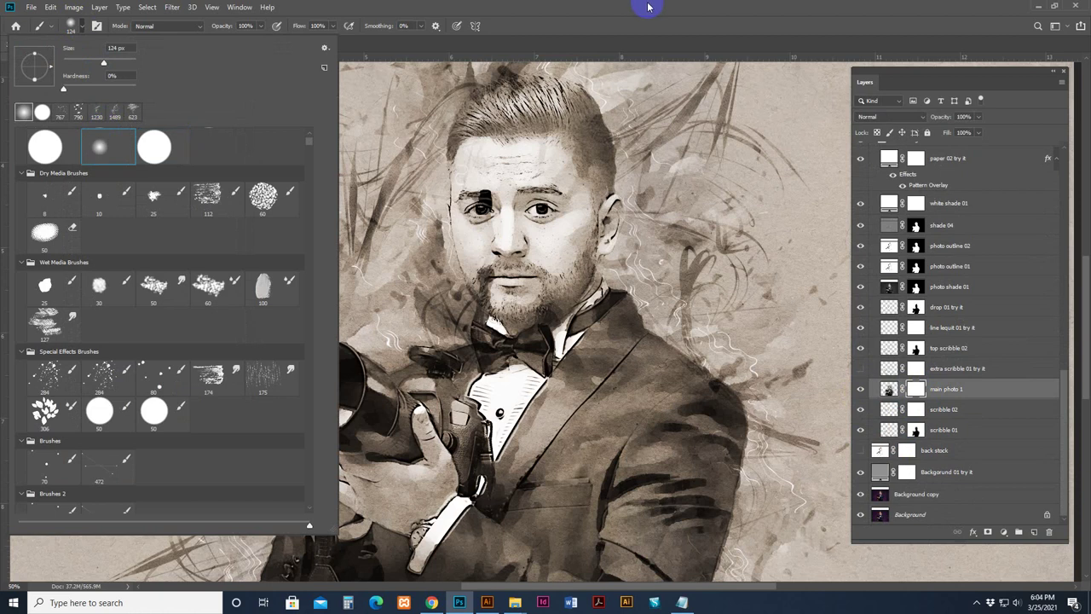
click(528, 213)
click(482, 203)
click(483, 209)
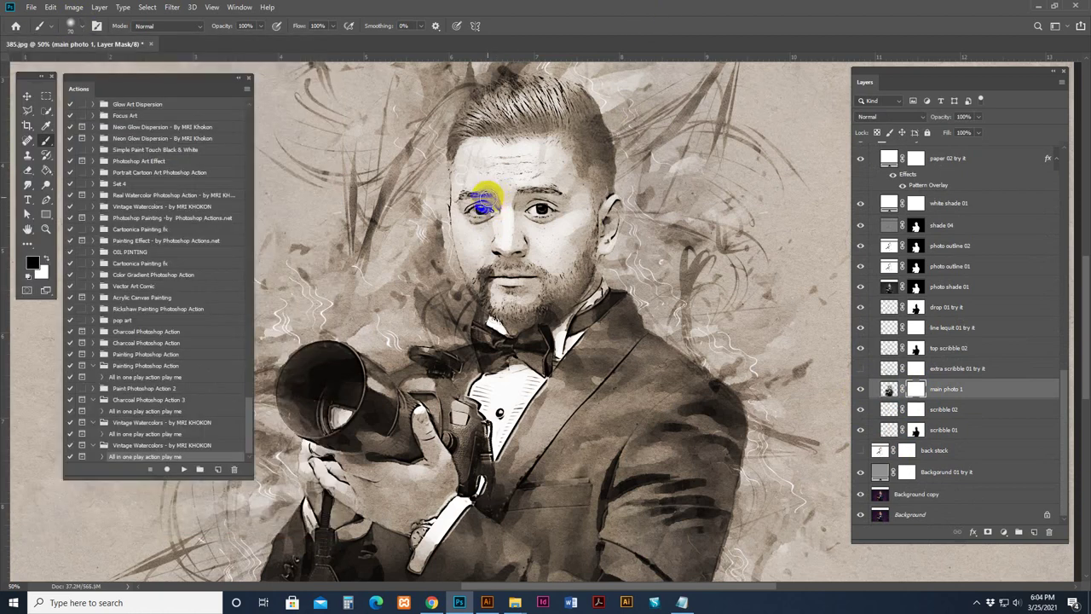
- Paint black on the "main photo 1" layer mask over the eyes and beard with a soft 50 px brush
mouse_move(478, 203)
mouse_down()
mouse_move(521, 213)
mouse_move(492, 220)
mouse_move(487, 252)
mouse_move(560, 253)
mouse_move(591, 182)
mouse_up()
mouse_move(598, 267)
mouse_down()
mouse_move(470, 315)
mouse_move(486, 256)
mouse_move(499, 316)
mouse_up()
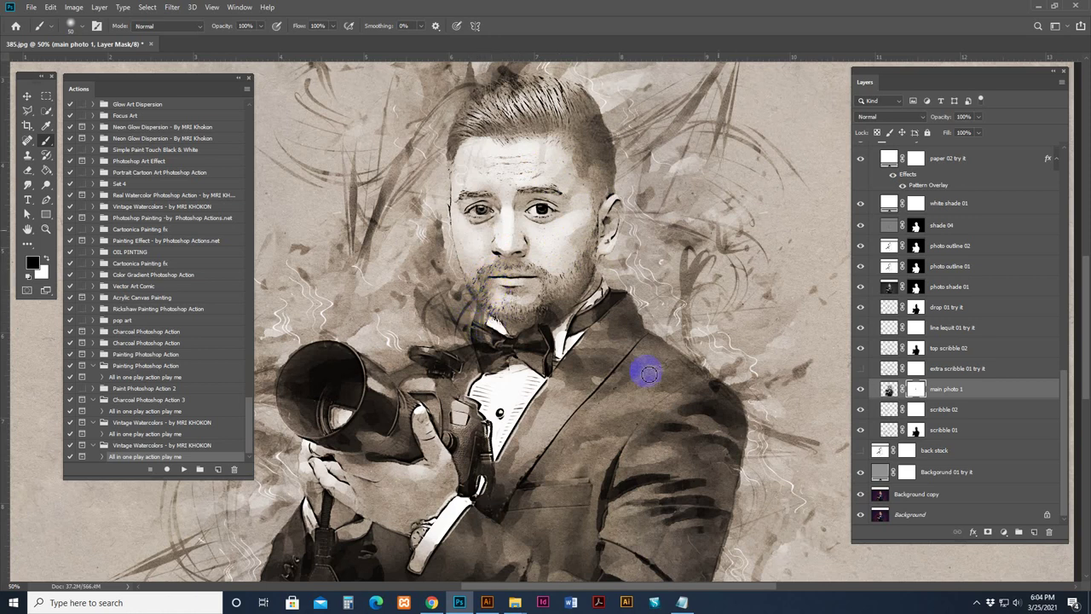
drag(593, 365, 662, 316)
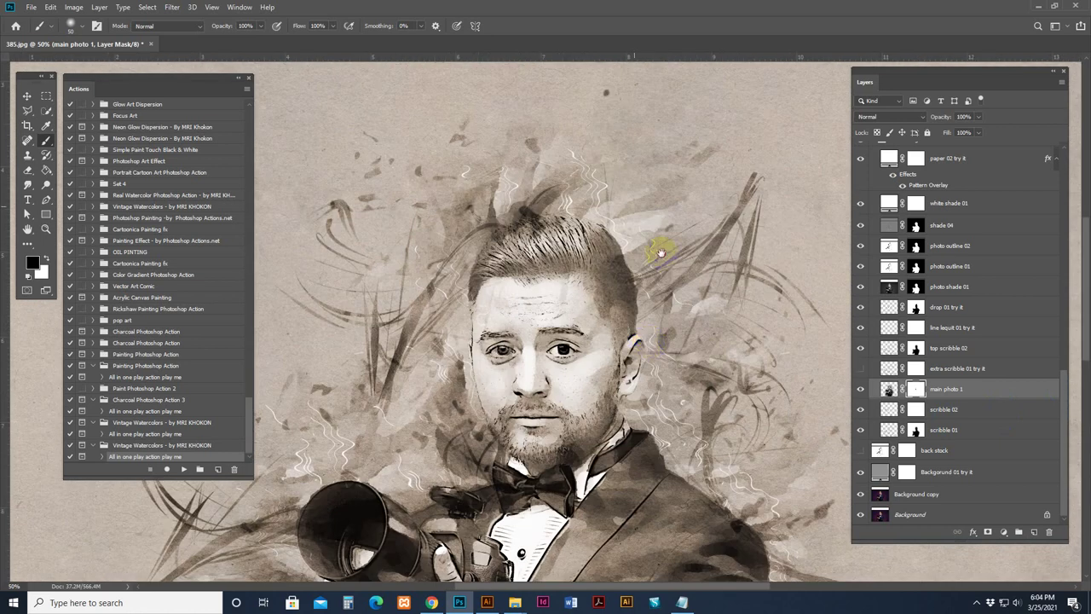
drag(661, 253, 653, 226)
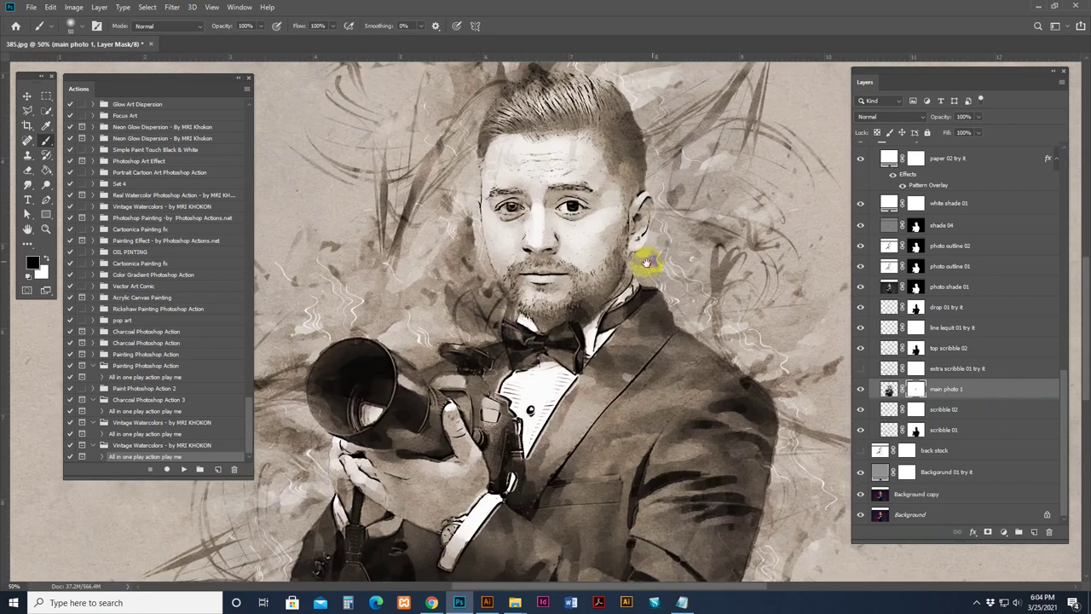
- Turn on the "back stock" layer and toggle its visibility to compare the artwork with and without it
click(957, 452)
click(859, 452)
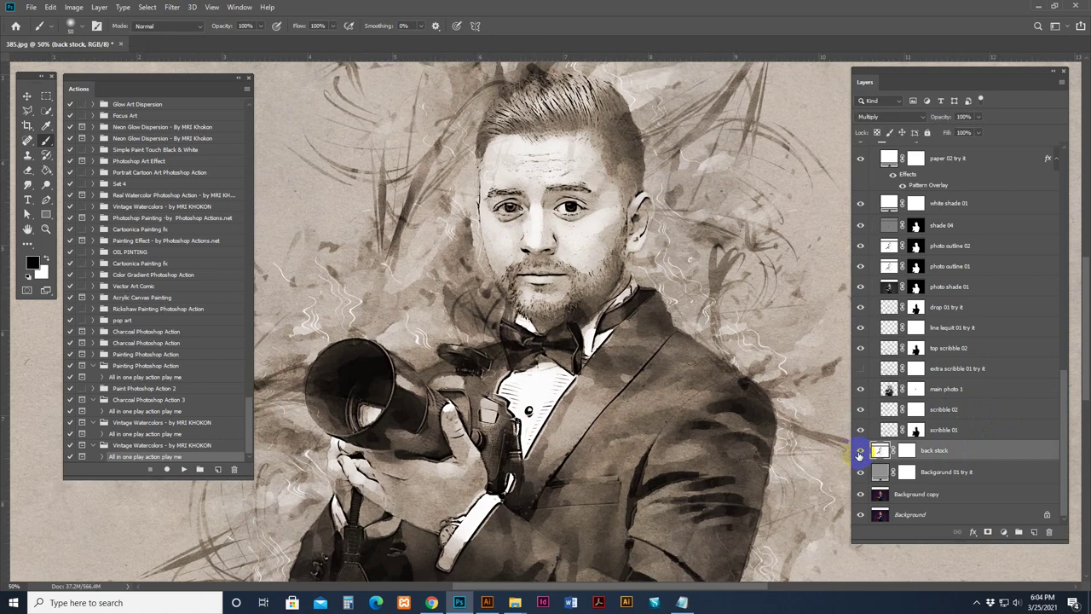
click(859, 452)
click(859, 451)
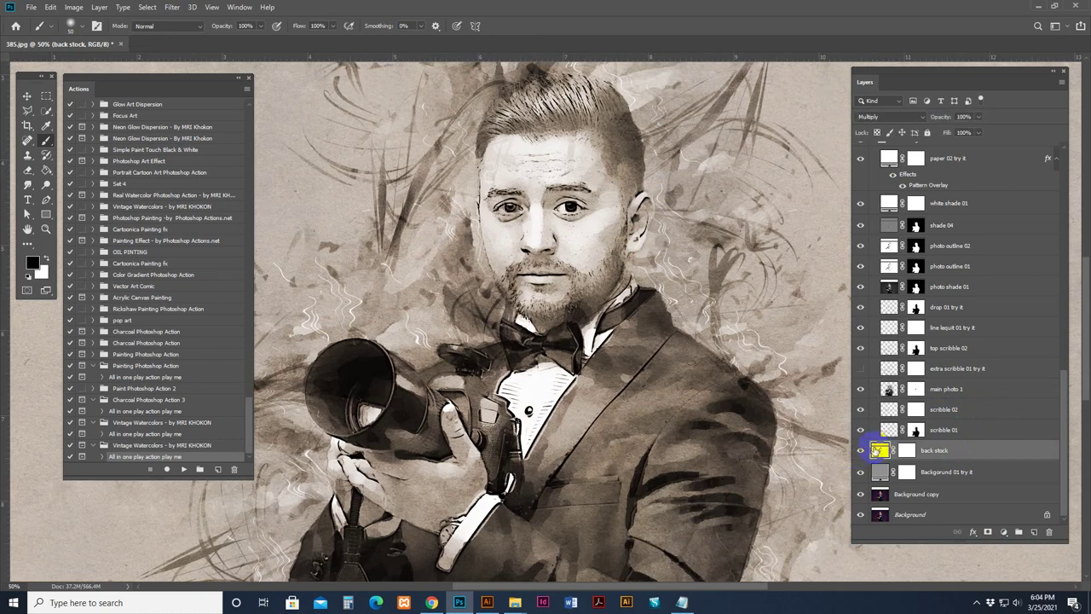
- Paint black on the "main photo 1" mask over the lower jacket edge at 125 px, and compare with "back stock" hidden and shown
drag(655, 426, 664, 132)
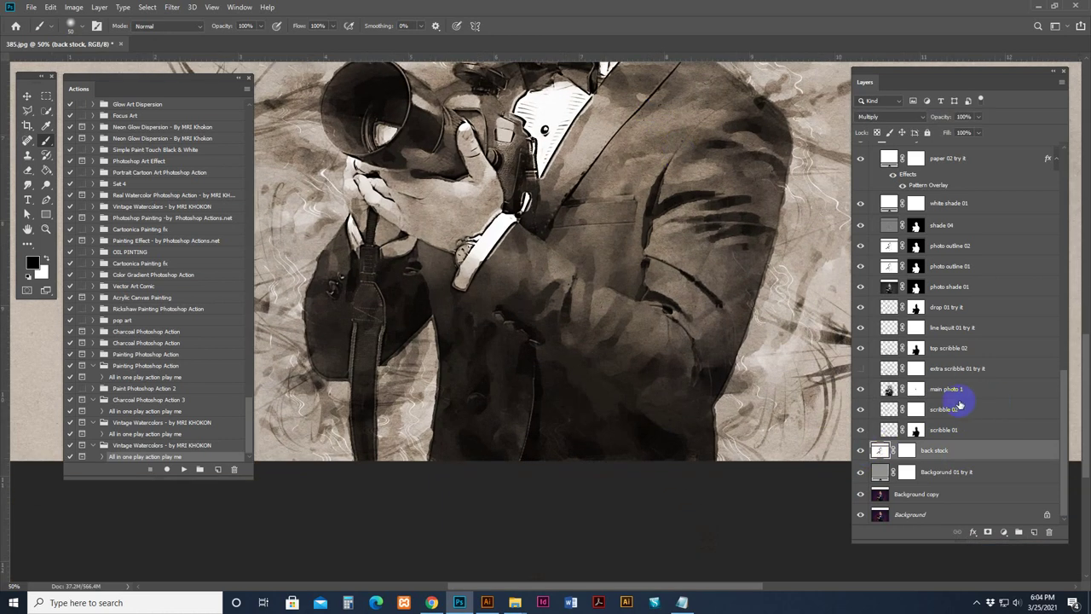
click(916, 389)
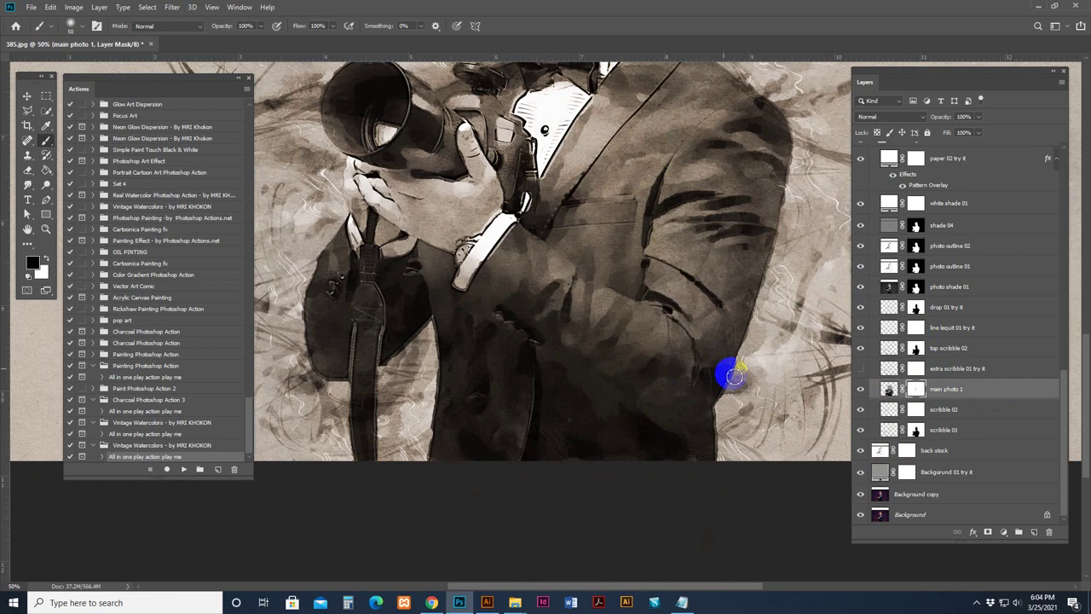
mouse_move(732, 373)
mouse_down()
mouse_move(687, 446)
mouse_move(726, 390)
mouse_up()
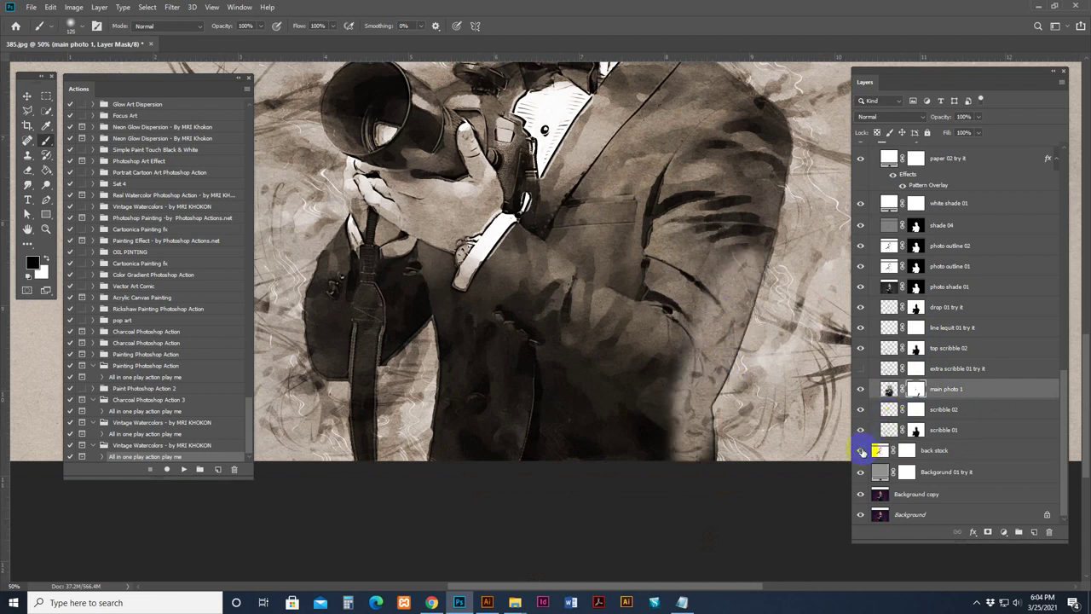
click(861, 451)
click(861, 452)
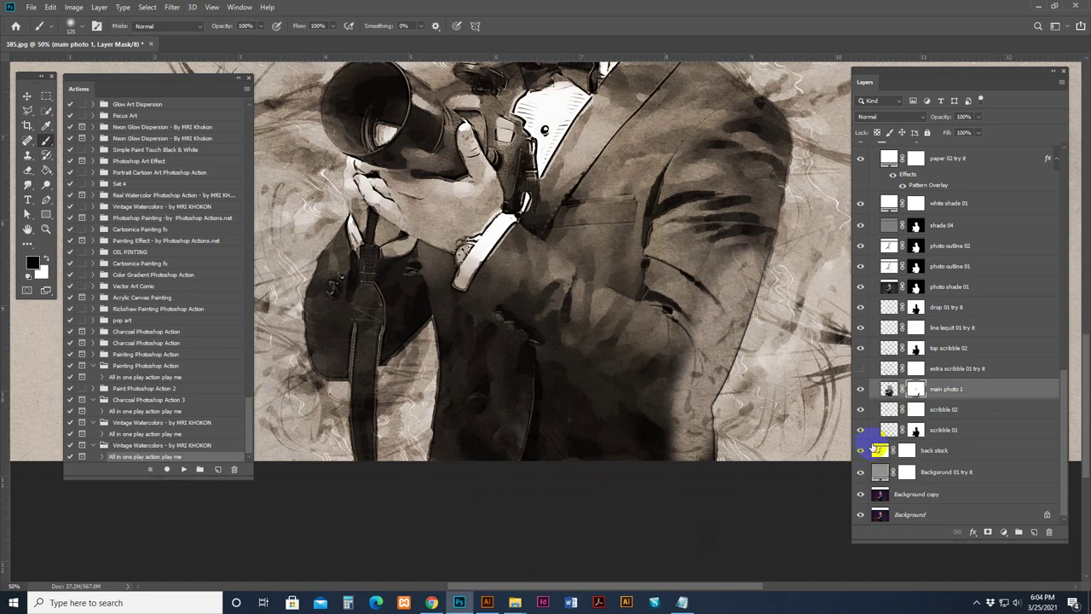
- Paint white on the "main photo 1" layer mask to restore the lower jacket edge
scroll(643, 426, up, 3)
drag(650, 378, 655, 329)
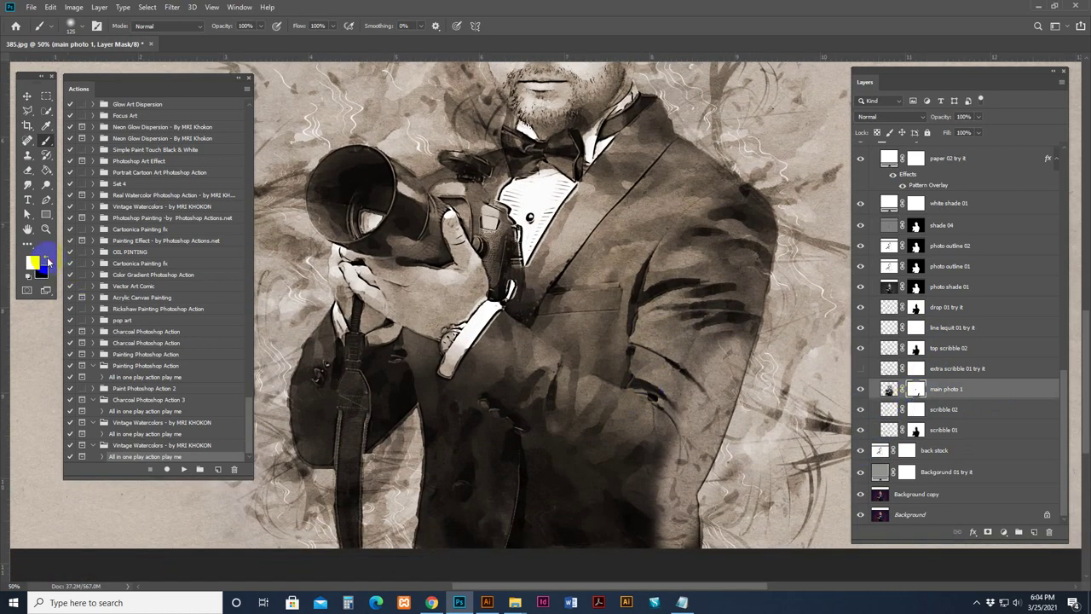
click(917, 388)
mouse_move(700, 369)
mouse_down()
mouse_move(690, 440)
mouse_move(721, 346)
mouse_move(667, 541)
mouse_move(650, 435)
mouse_move(698, 426)
mouse_move(683, 535)
mouse_move(708, 377)
mouse_move(731, 335)
mouse_move(699, 437)
mouse_up()
drag(631, 232, 653, 347)
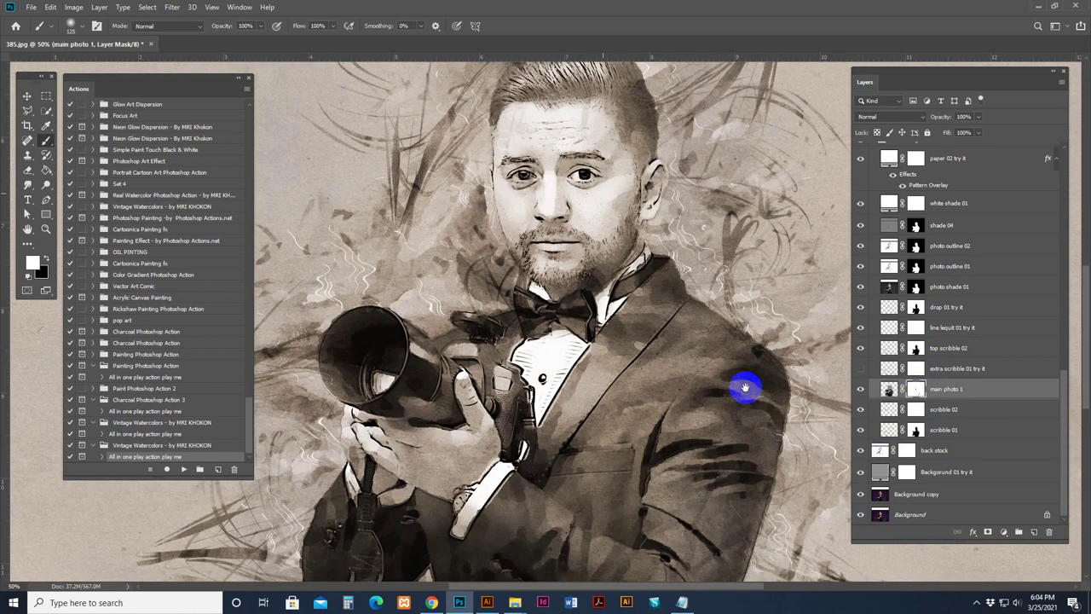
- Turn on the "extra scribble 01 try it" layer and compare the artwork with and without its scribbles
click(889, 368)
click(861, 369)
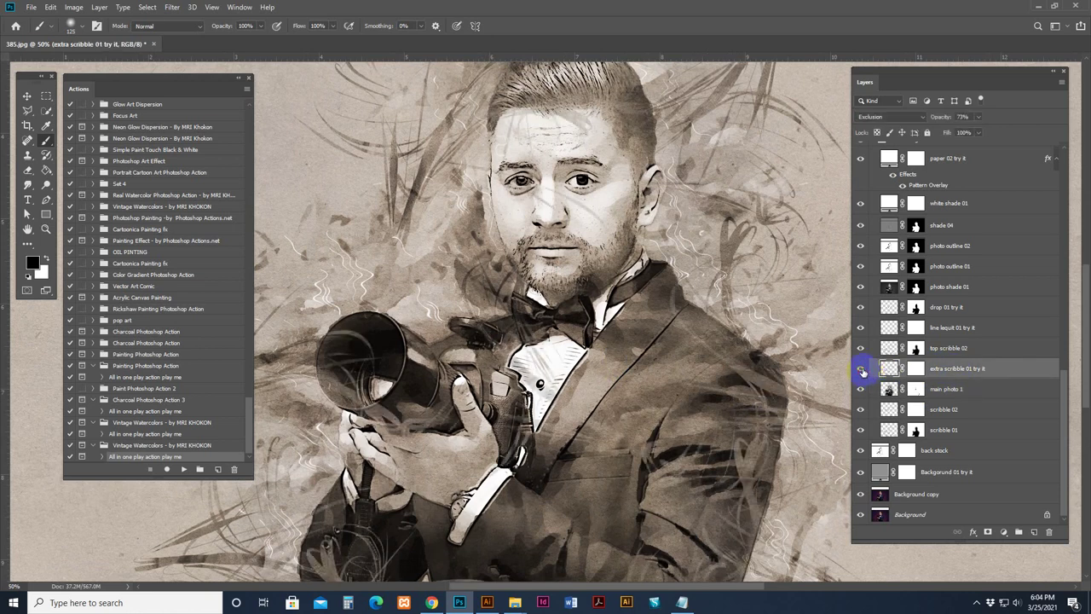
click(861, 369)
click(861, 369)
key(ctrl+minus)
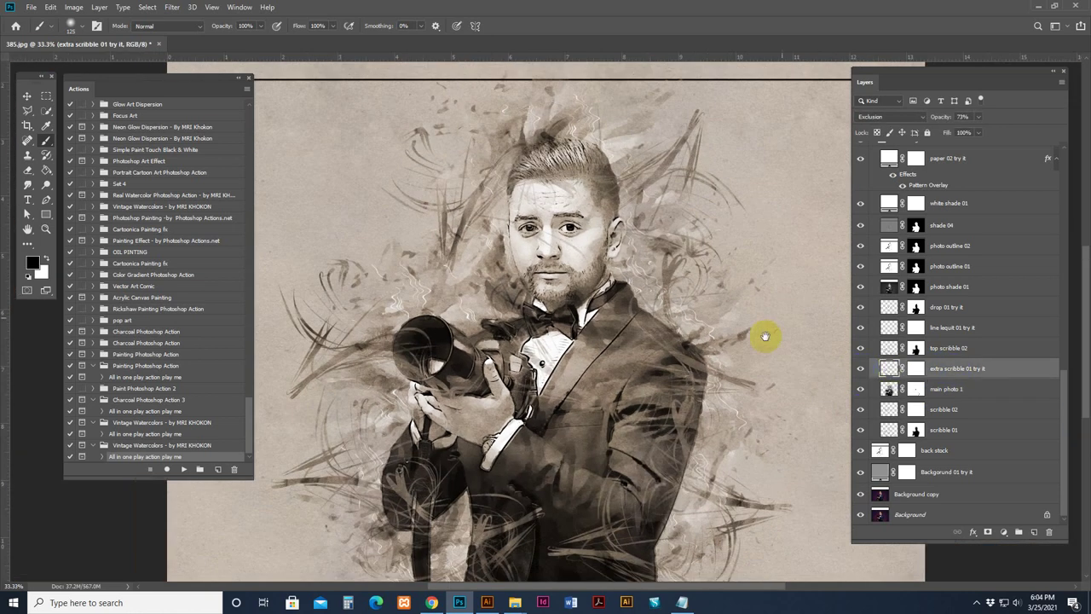
drag(548, 461, 530, 367)
click(862, 371)
click(862, 371)
- Paint black on the "extra scribble 01 try it" layer mask to remove the scribbles over the face, camera and upper jacket
click(915, 370)
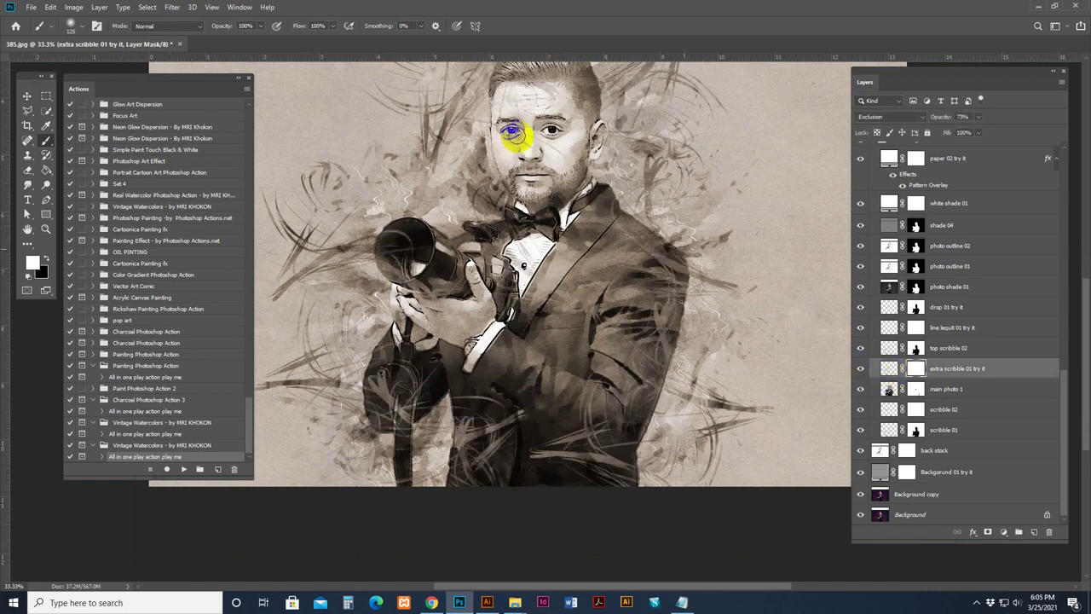
drag(550, 144, 555, 179)
click(529, 171)
click(38, 261)
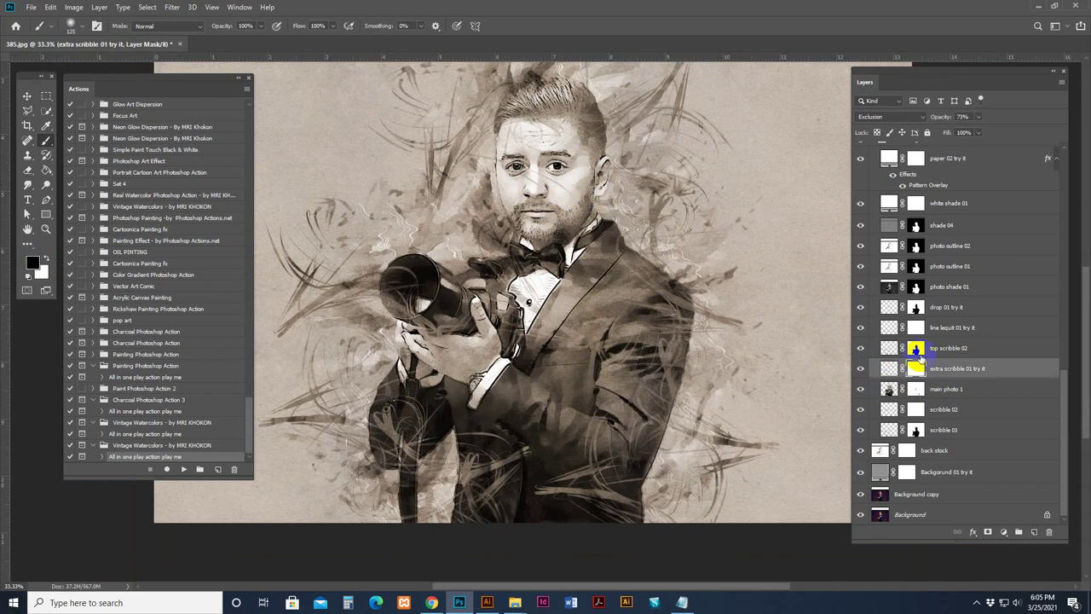
mouse_move(596, 184)
mouse_down()
mouse_move(546, 160)
mouse_move(560, 128)
mouse_move(552, 136)
mouse_move(525, 117)
mouse_move(557, 131)
mouse_move(590, 124)
mouse_move(588, 227)
mouse_move(630, 252)
mouse_move(666, 306)
mouse_up()
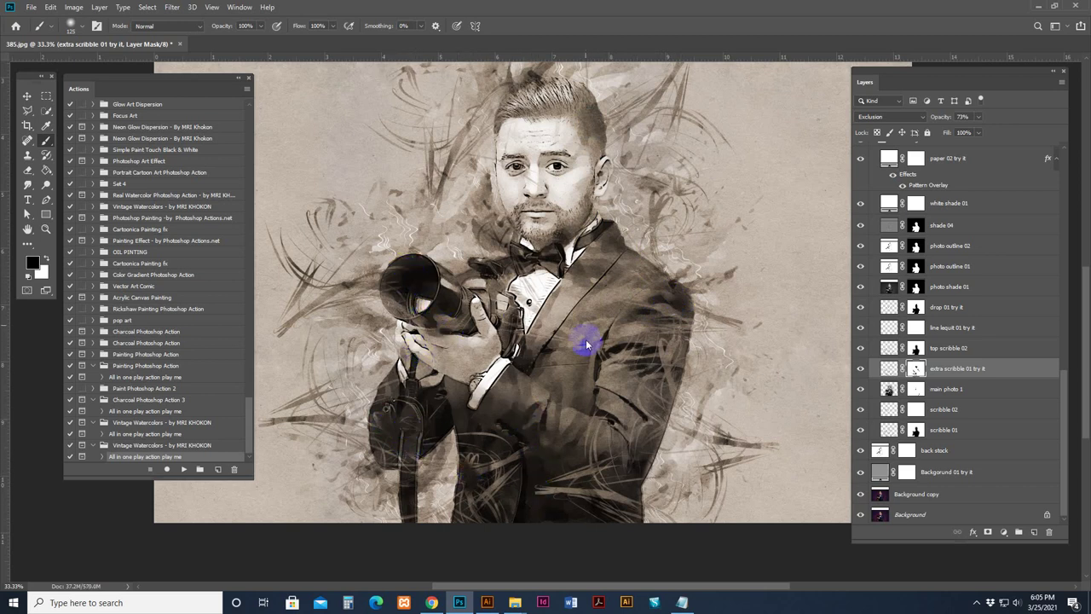
mouse_move(610, 298)
mouse_down()
mouse_move(534, 260)
mouse_move(523, 232)
mouse_move(506, 276)
mouse_move(531, 290)
mouse_move(546, 278)
mouse_move(578, 281)
mouse_move(555, 162)
mouse_move(530, 180)
mouse_move(502, 150)
mouse_move(566, 104)
mouse_up()
click(915, 365)
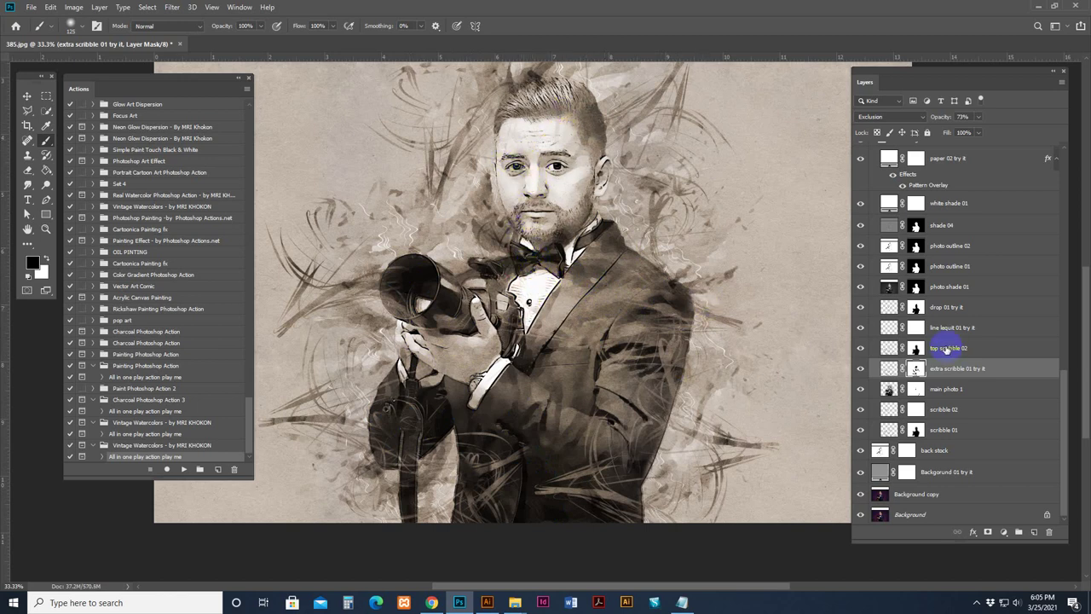
- Toggle the visibility of "extra scribble 01 try it" and "top scribble 02" to check what each layer contributes
click(889, 372)
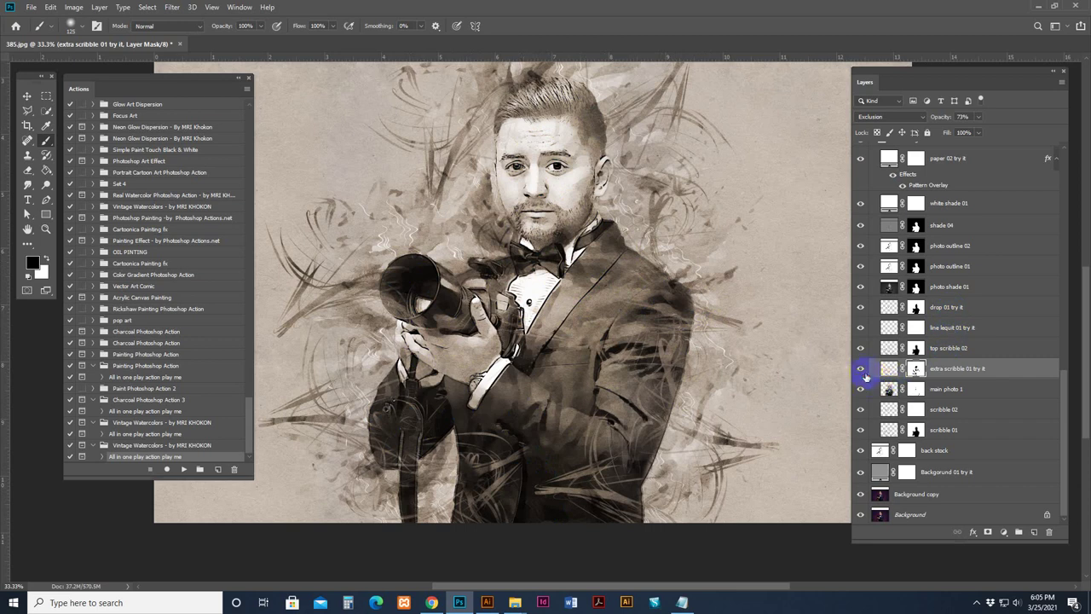
click(861, 371)
click(861, 371)
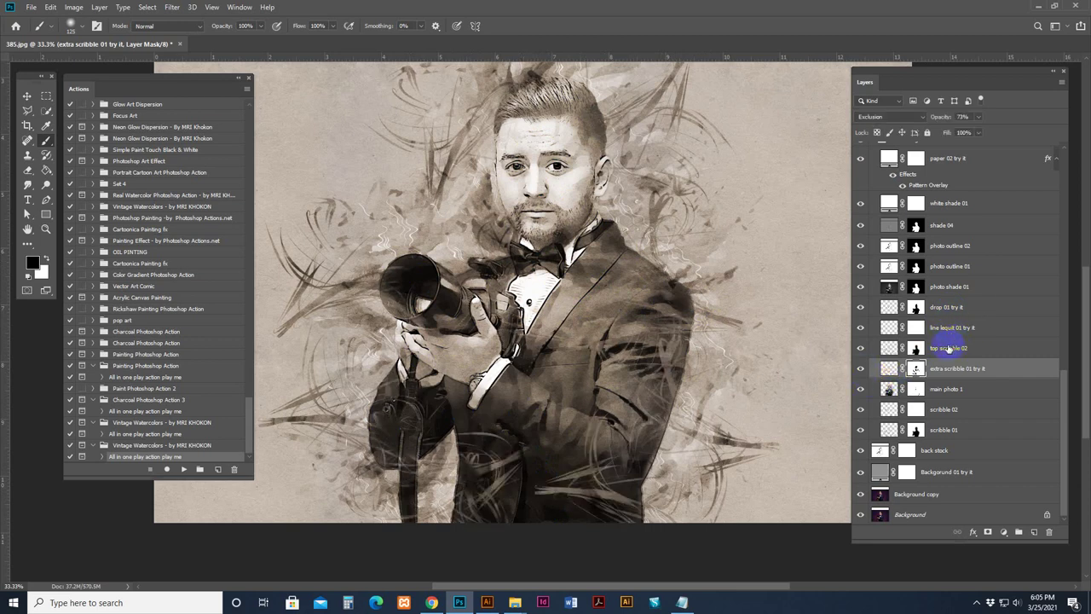
click(953, 347)
click(860, 349)
click(859, 349)
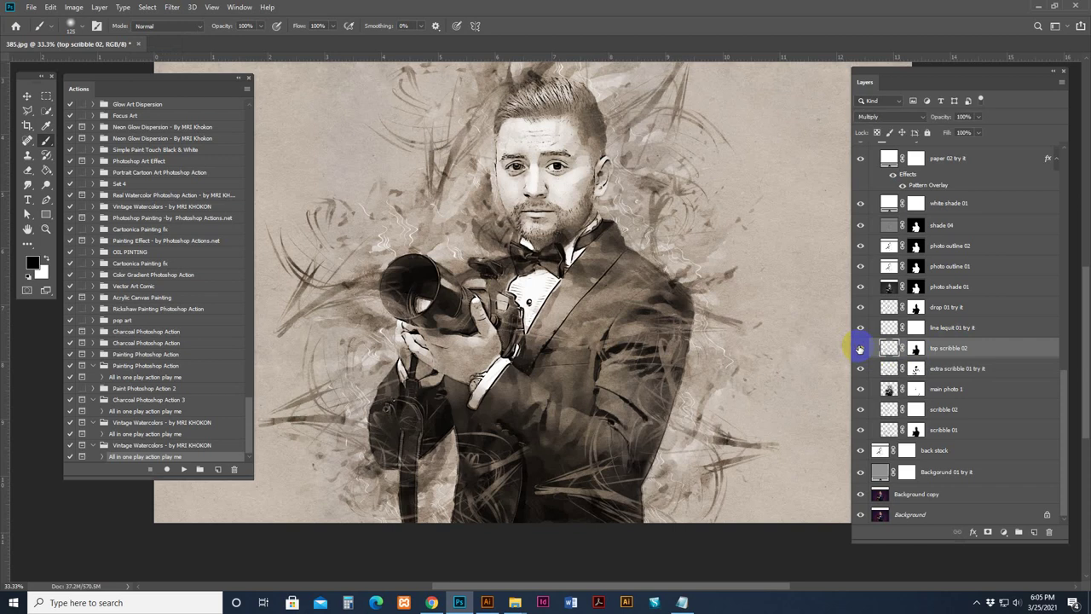
- Toggle the visibility of "photo shade 01" and "photo outline 01" to examine their effect on the portrait
click(890, 290)
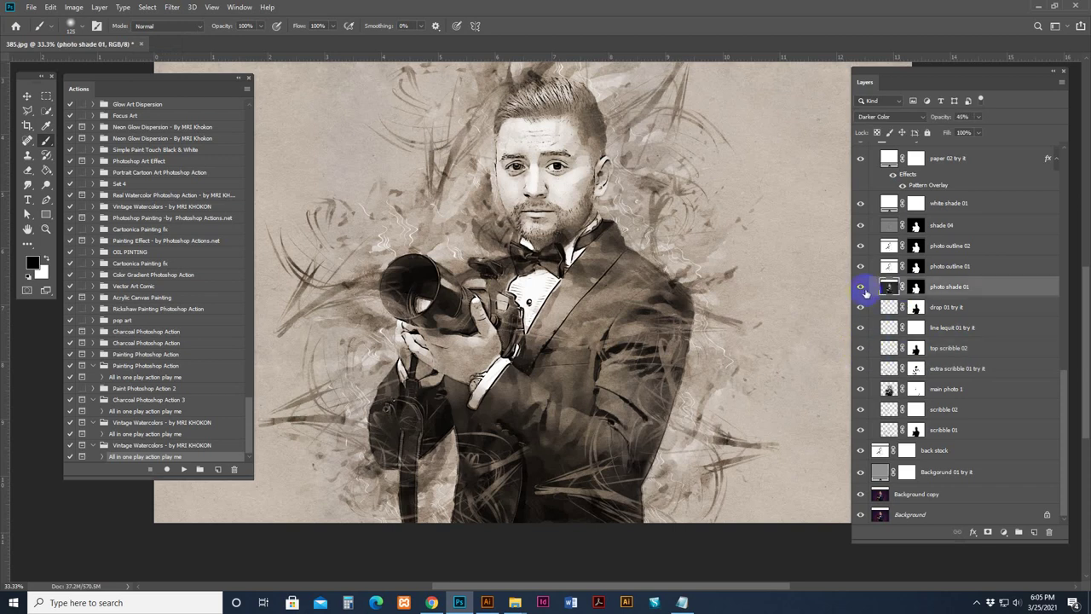
click(860, 288)
click(860, 289)
click(888, 266)
click(860, 267)
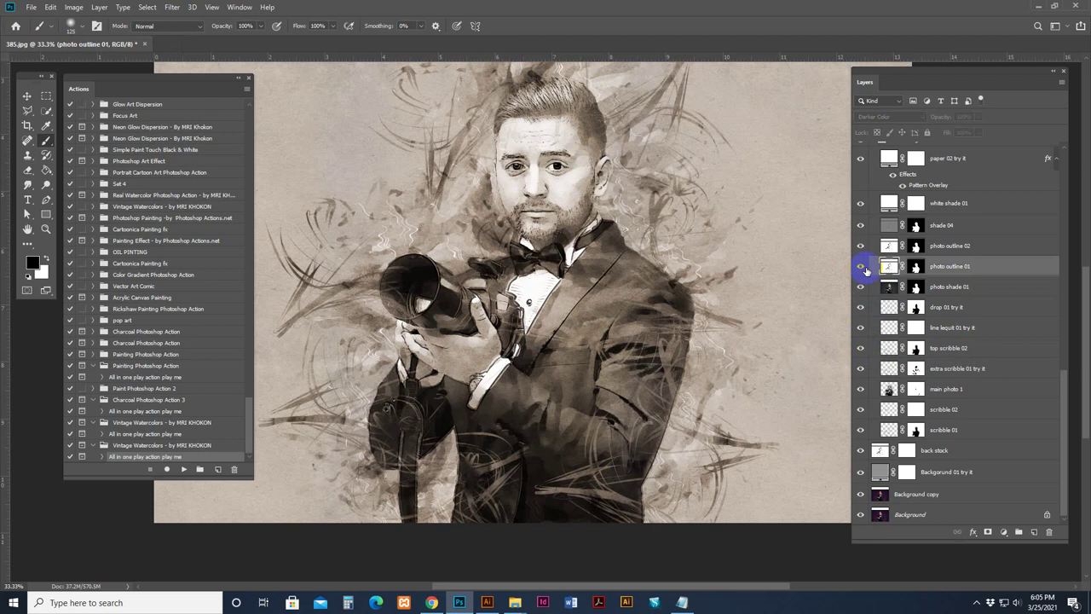
key(ctrl+plus)
scroll(733, 277, up, 3)
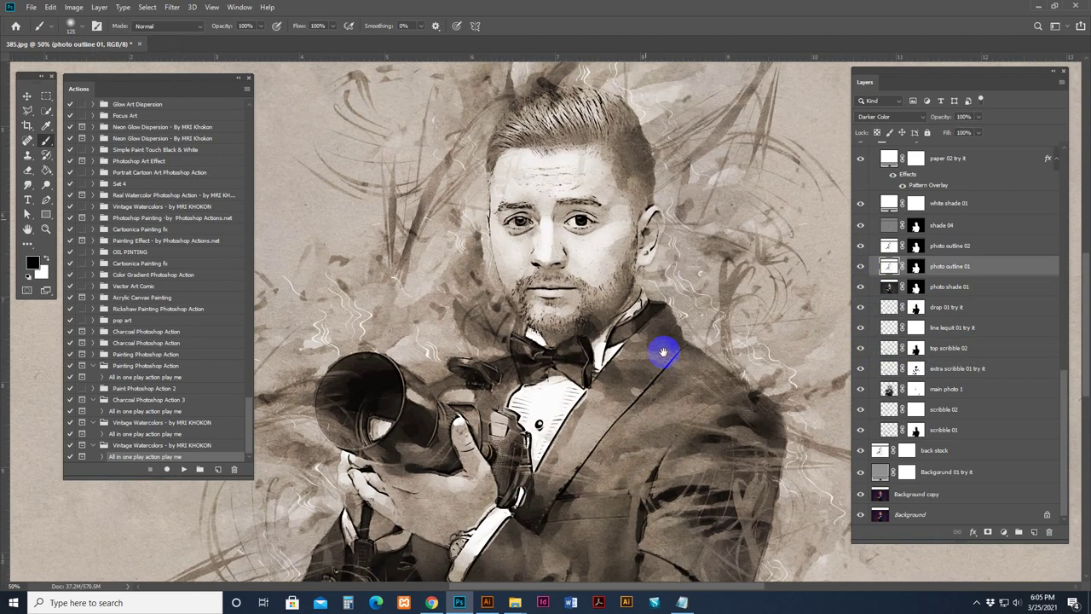
click(860, 267)
click(860, 267)
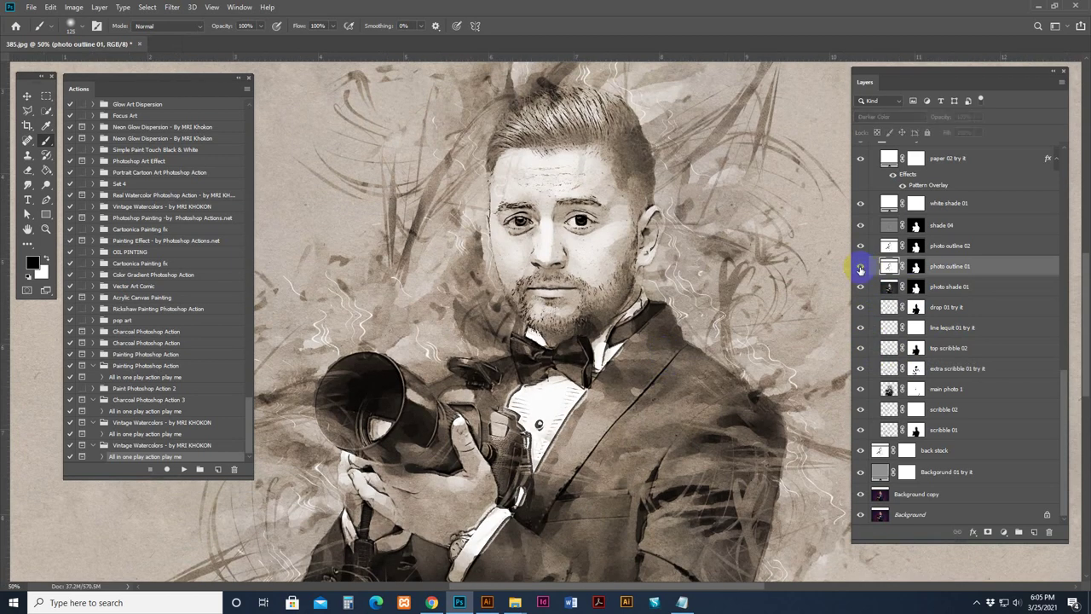
- Toggle the visibility of "shade 04" and "paper 02 try it" to check the shading and paper texture they add
click(888, 227)
click(861, 225)
click(861, 225)
scroll(873, 225, up, 3)
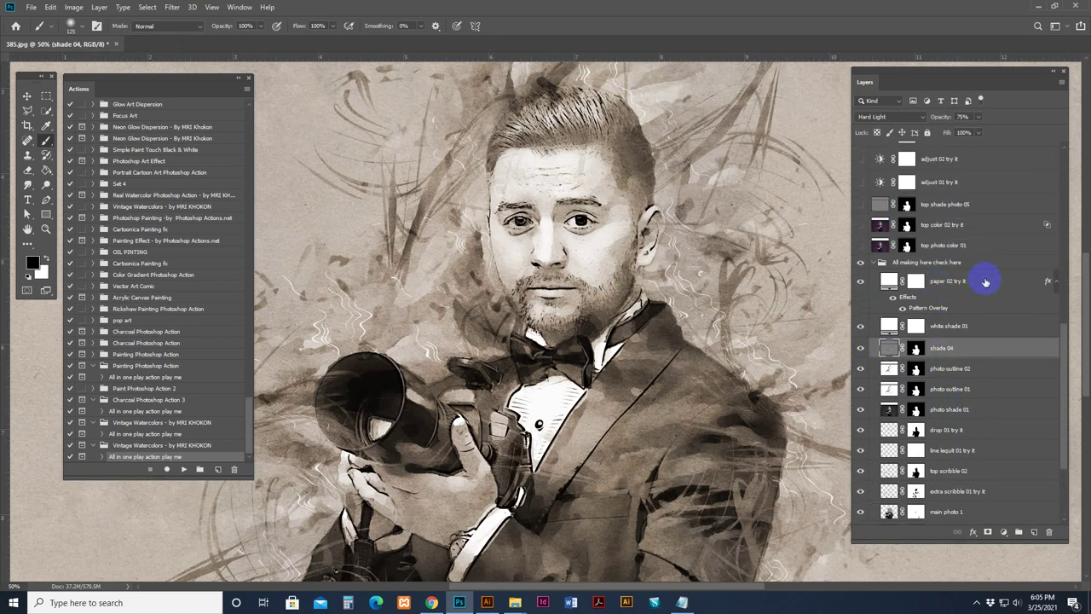
click(889, 280)
click(861, 281)
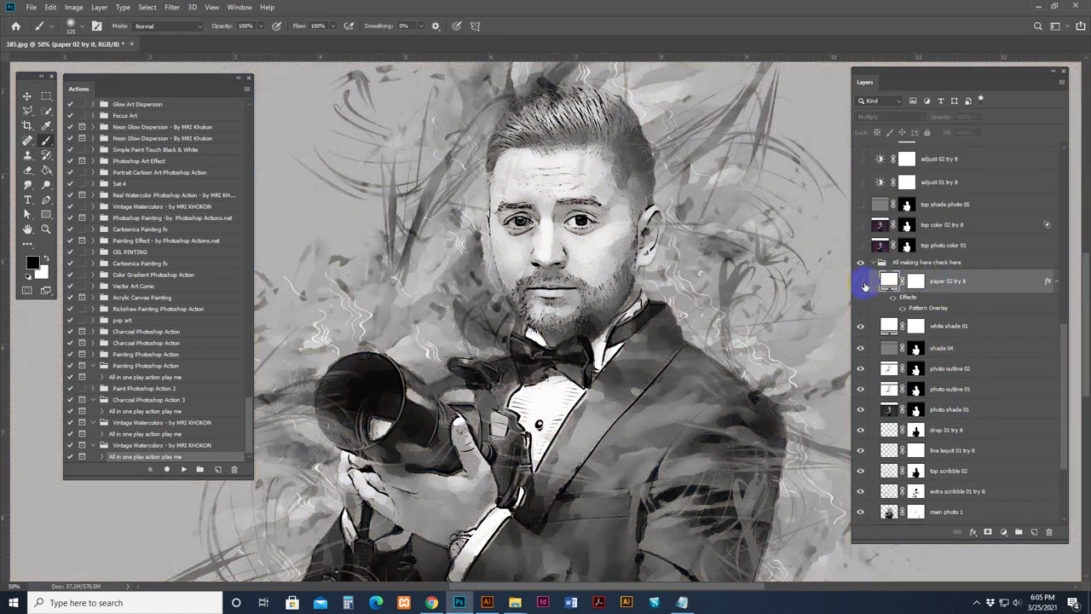
click(862, 283)
- Collapse the "All making here check here" group and turn on the "top photo color 01" layer above it
click(872, 263)
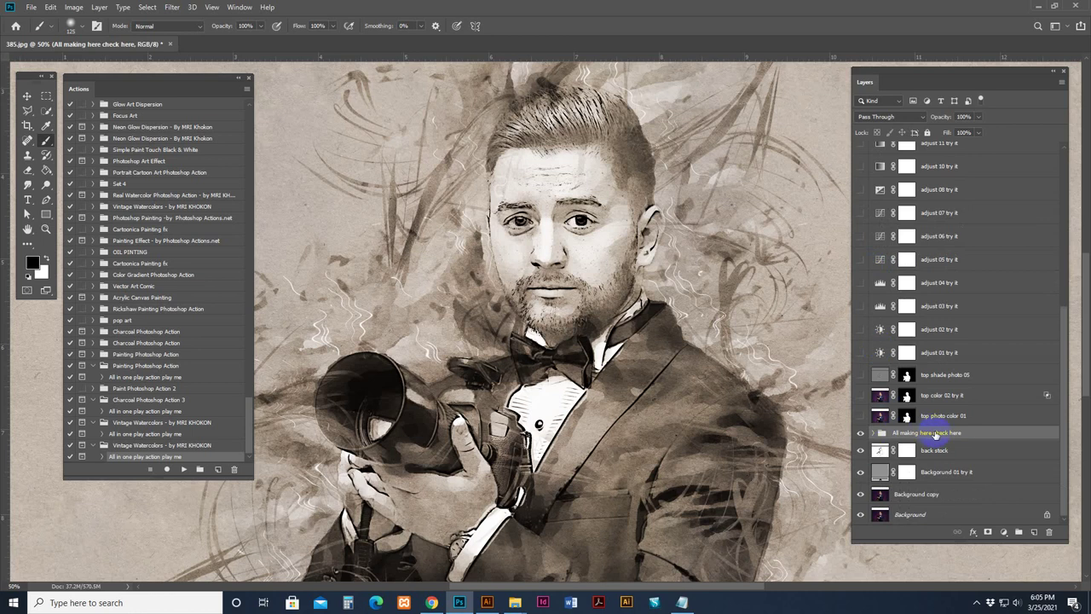
click(872, 416)
click(861, 416)
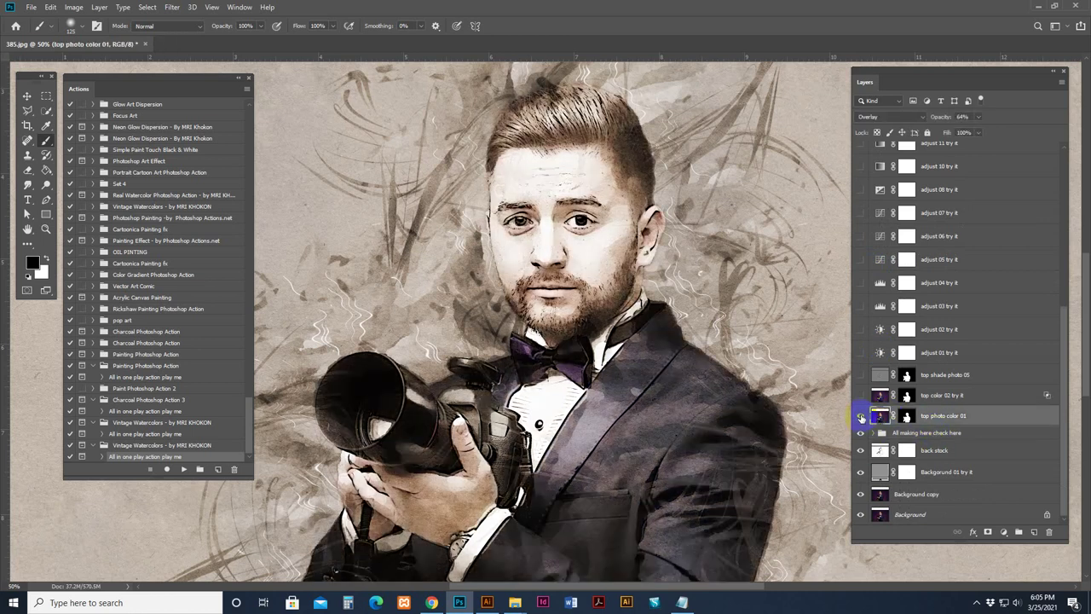
- Compare the portrait with and without the "top photo color 01" layer, both close up and as a whole
drag(735, 429, 736, 358)
click(861, 416)
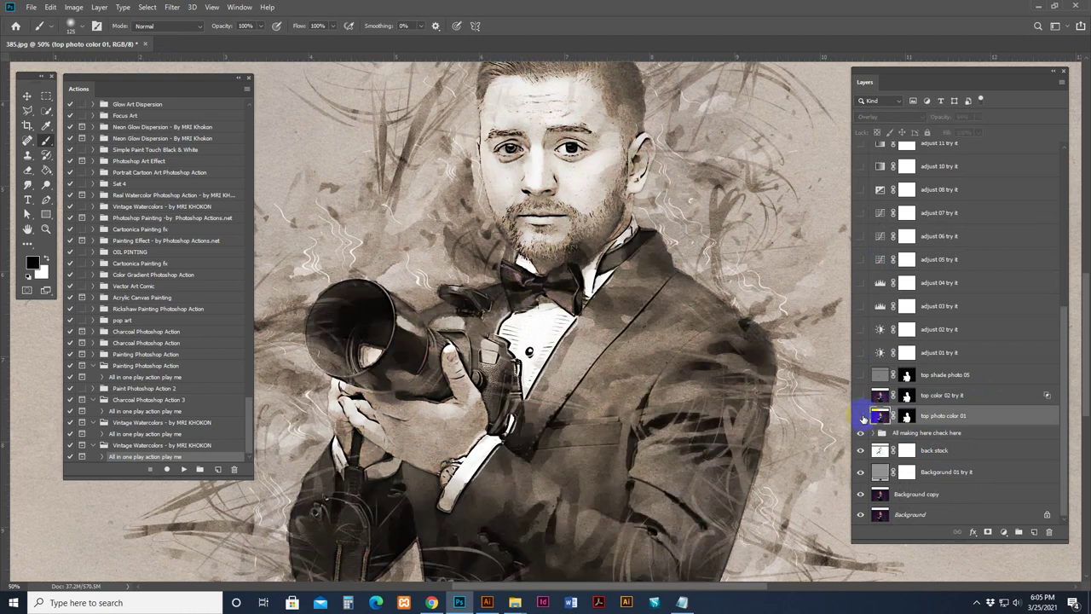
click(862, 417)
click(862, 417)
click(861, 416)
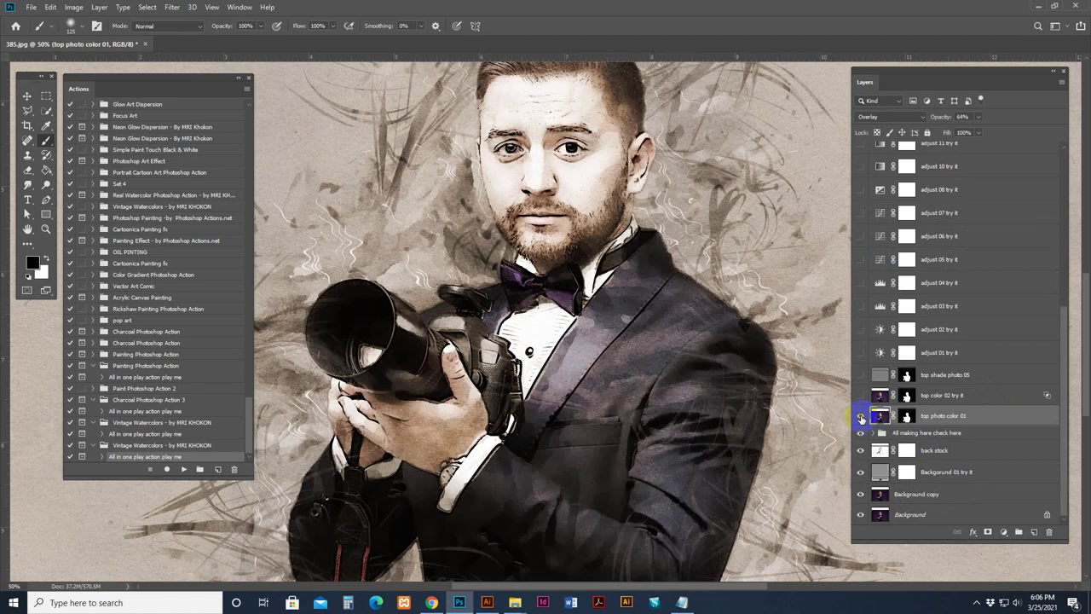
key(ctrl+minus)
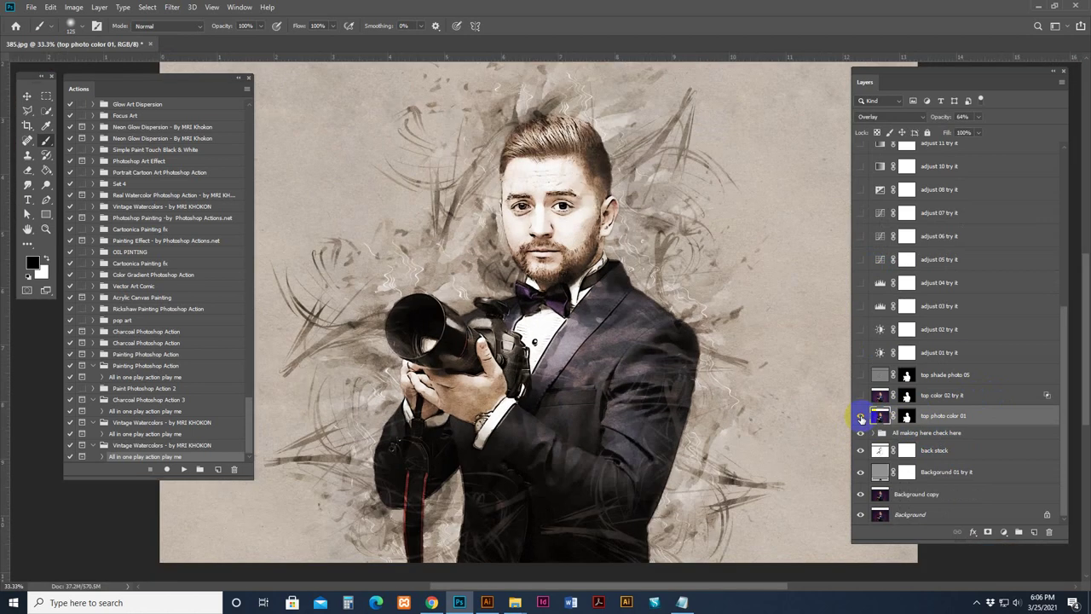
key(ctrl+plus)
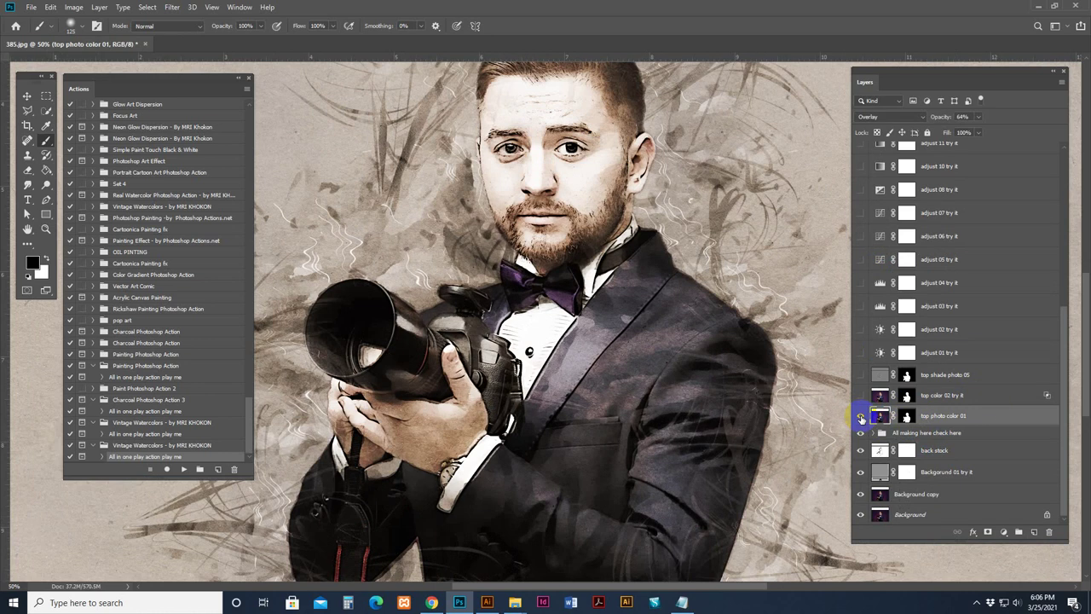
click(861, 412)
- Paint black on the "top photo color 01" layer mask along the head, camera and jacket edges to remove color outside the subject
click(907, 415)
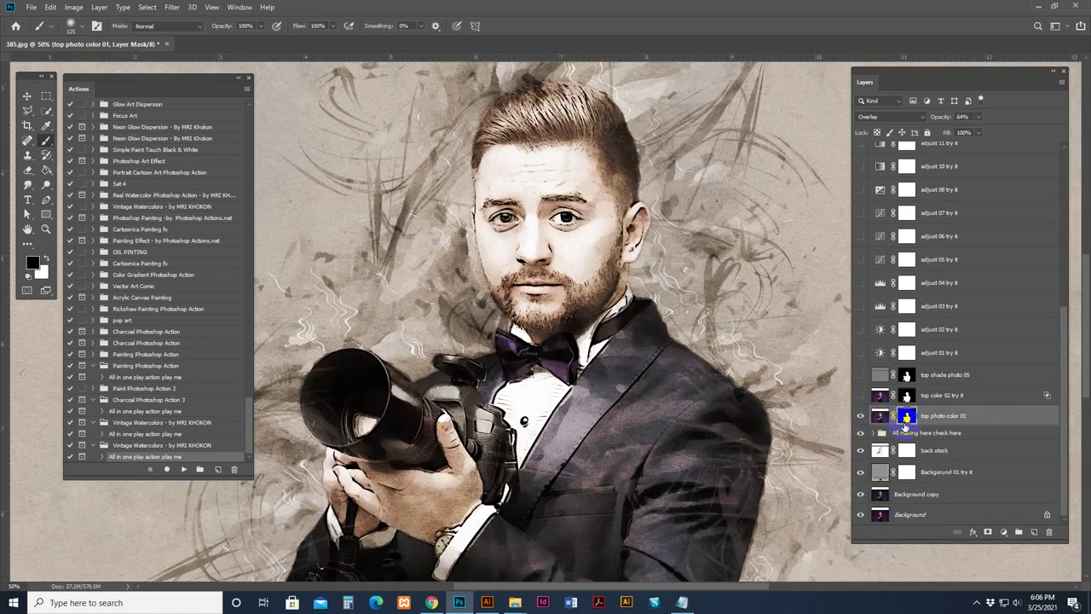
mouse_move(735, 404)
mouse_down()
mouse_move(761, 406)
mouse_move(710, 359)
mouse_move(696, 361)
mouse_move(762, 416)
mouse_move(766, 510)
mouse_move(669, 294)
mouse_up()
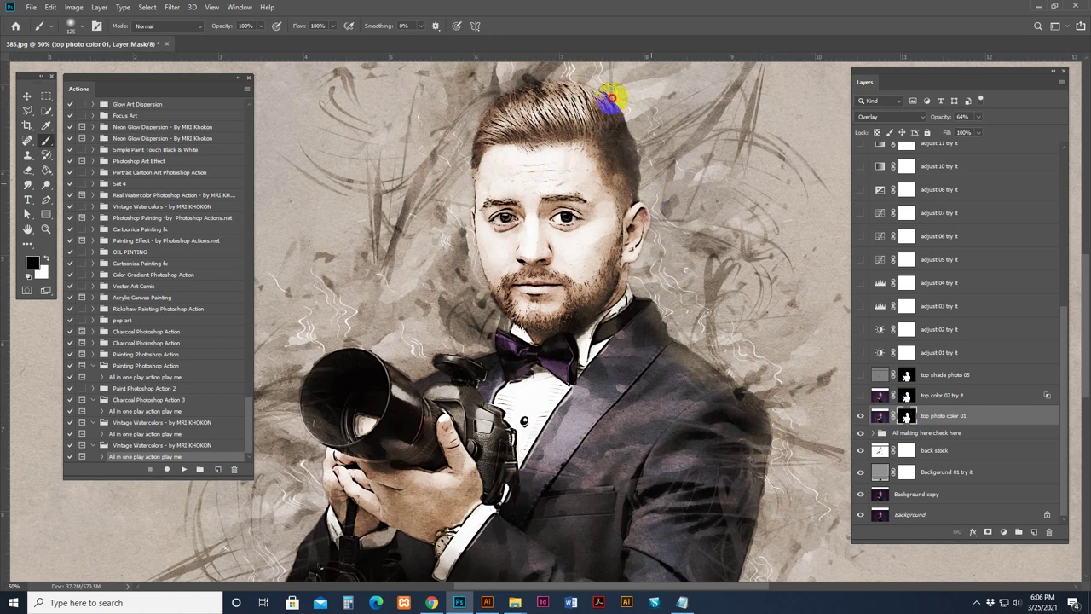
drag(597, 103, 527, 73)
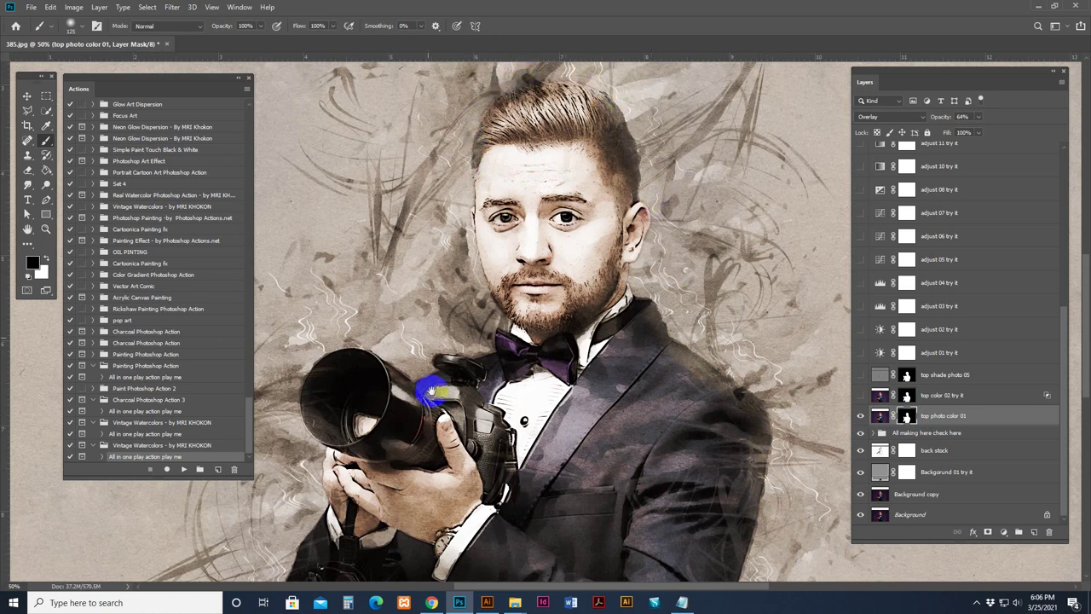
drag(449, 366, 538, 134)
mouse_move(401, 273)
mouse_down()
mouse_move(364, 381)
mouse_move(420, 452)
mouse_move(481, 395)
mouse_move(499, 512)
mouse_up()
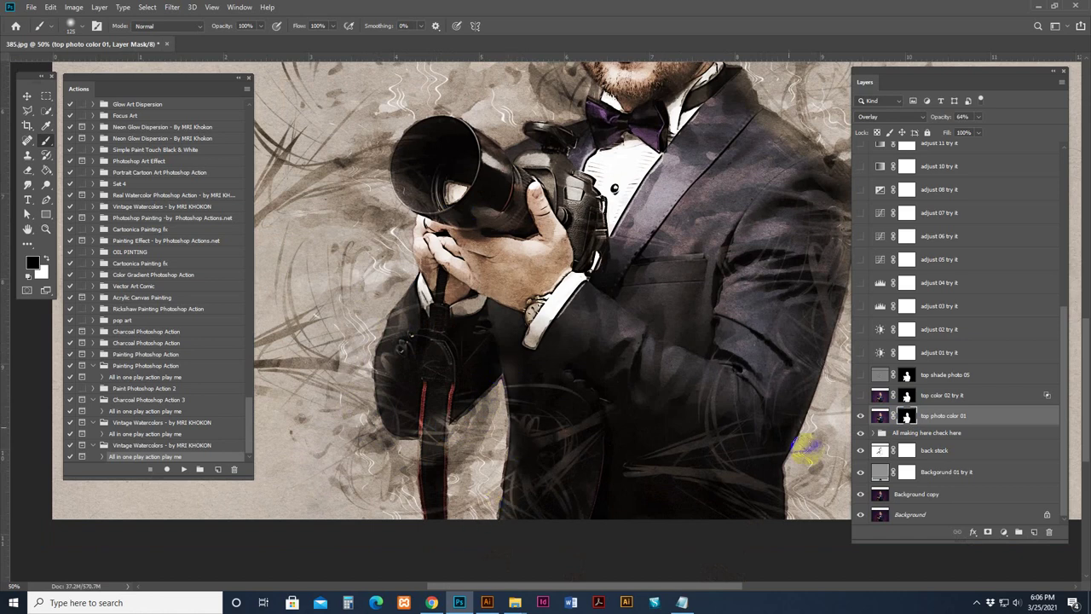
drag(794, 428, 721, 473)
drag(787, 244, 757, 326)
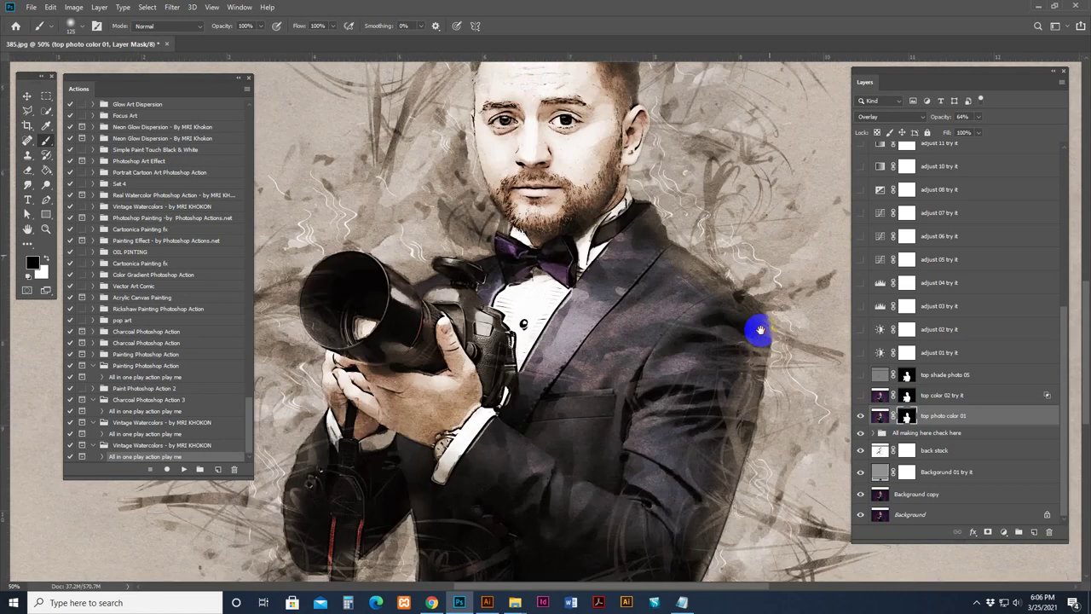
drag(512, 247, 495, 342)
drag(624, 156, 632, 168)
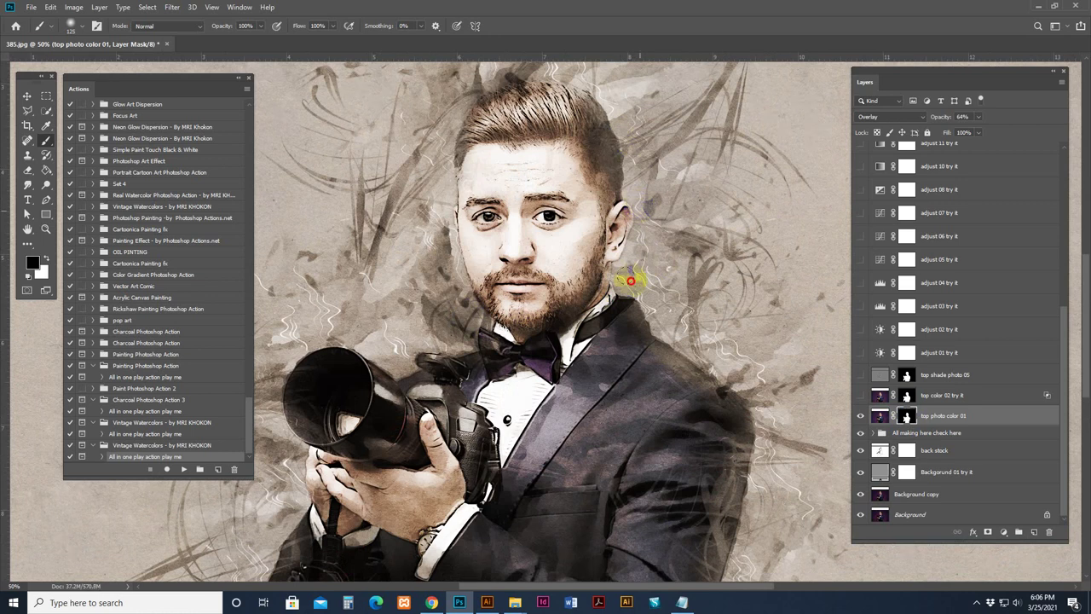
drag(709, 311, 711, 345)
- Turn on "top color 02 try it" and hide "top photo color 01" to preview the second coloring alone on the portrait
click(880, 395)
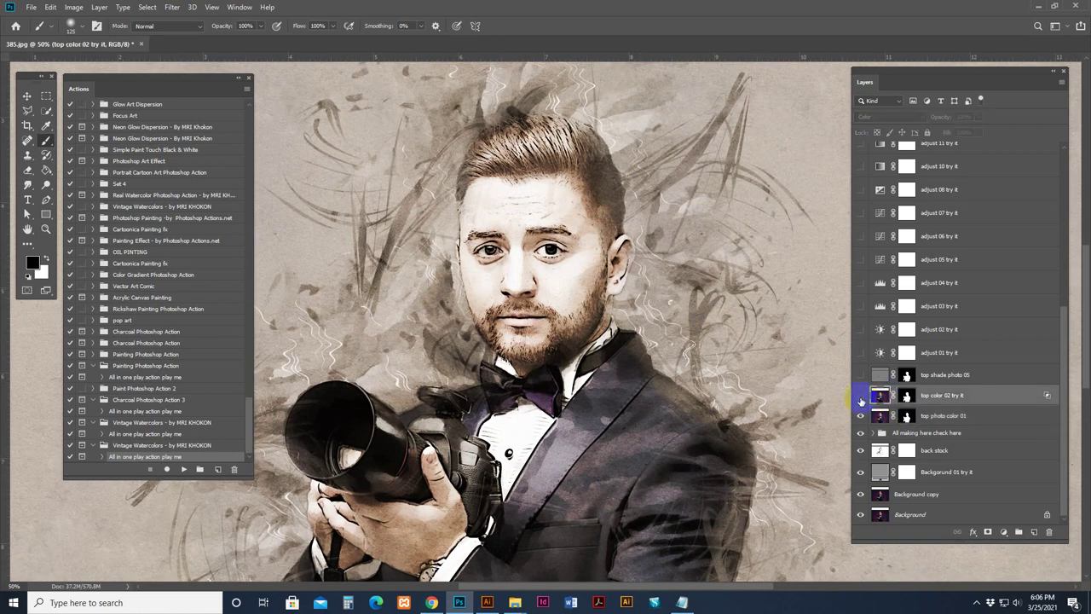
click(860, 396)
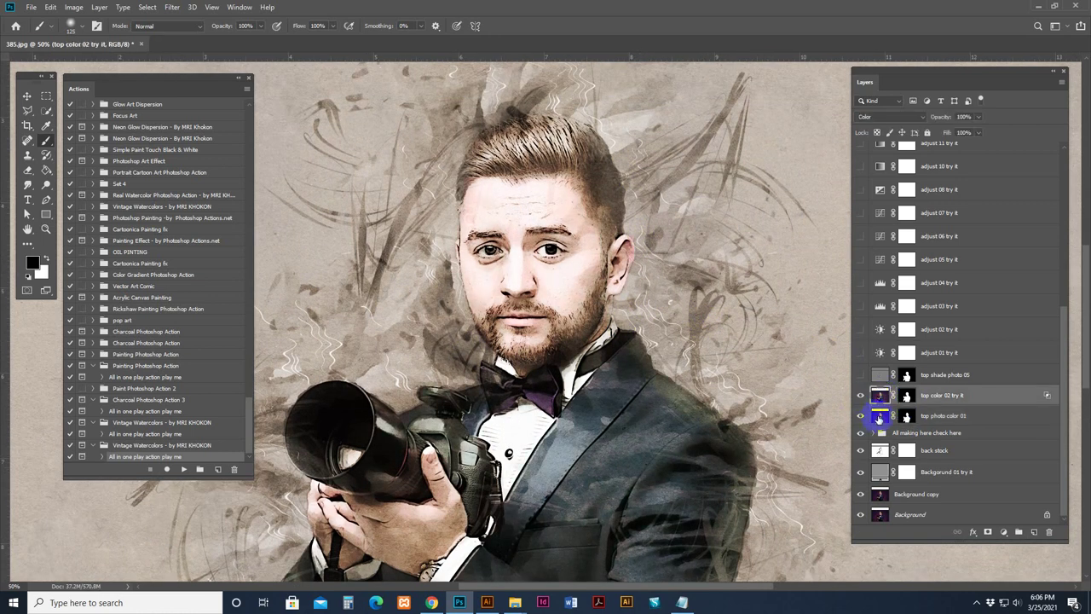
click(879, 416)
click(860, 415)
drag(718, 347, 740, 284)
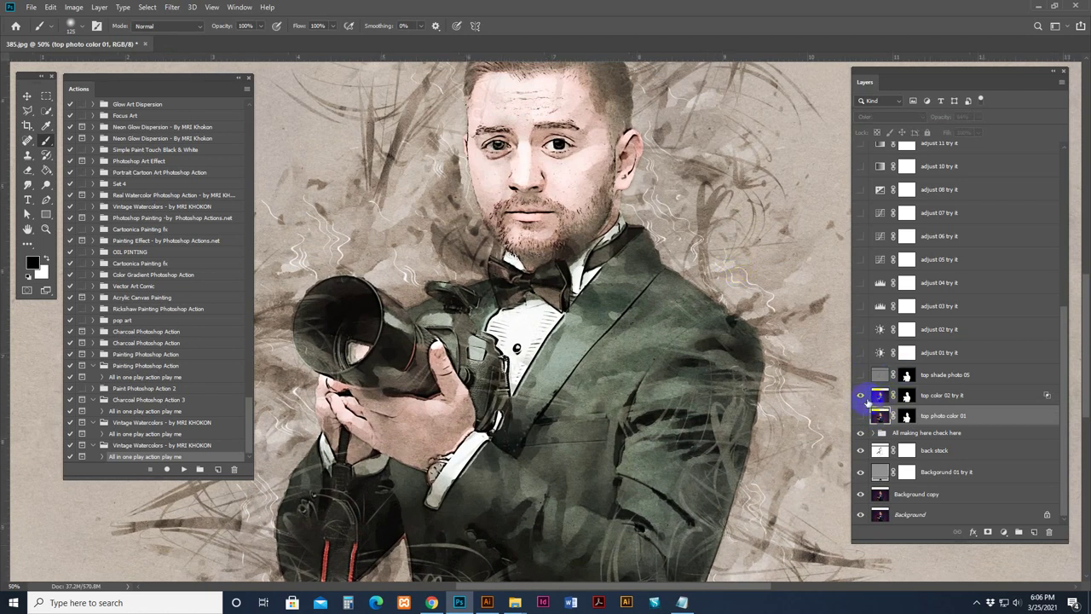
- Compare "top color 02 try it" with "top photo color 01", leaving only "top photo color 01" turned on
click(878, 396)
click(861, 398)
click(861, 398)
click(879, 416)
click(860, 415)
click(878, 396)
click(861, 395)
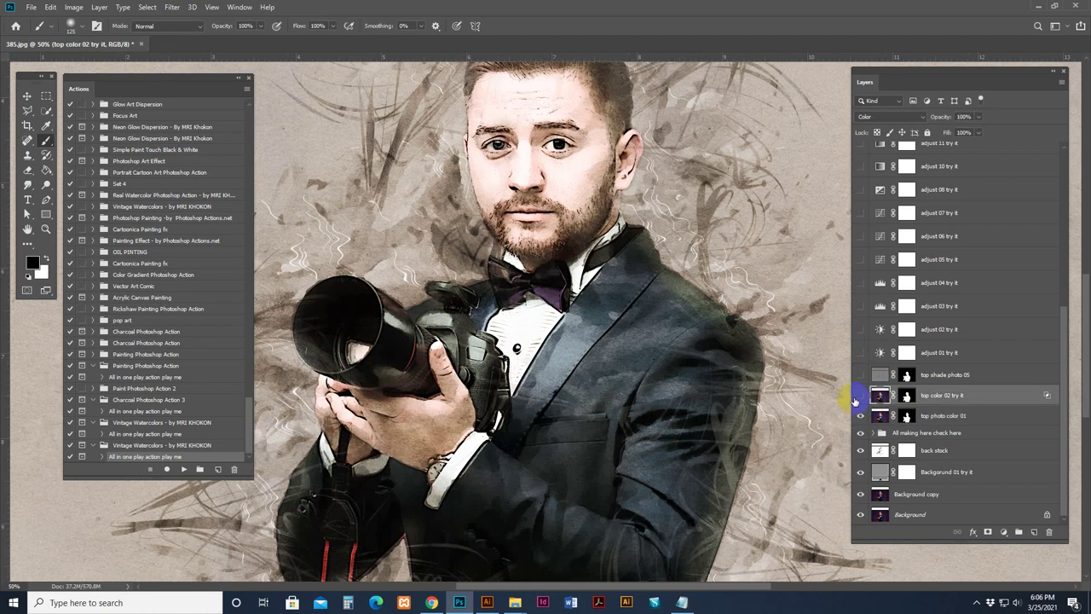
- Turn on the "top shade photo 05" layer and compare the portrait with and without its shading
click(872, 376)
click(860, 376)
click(860, 376)
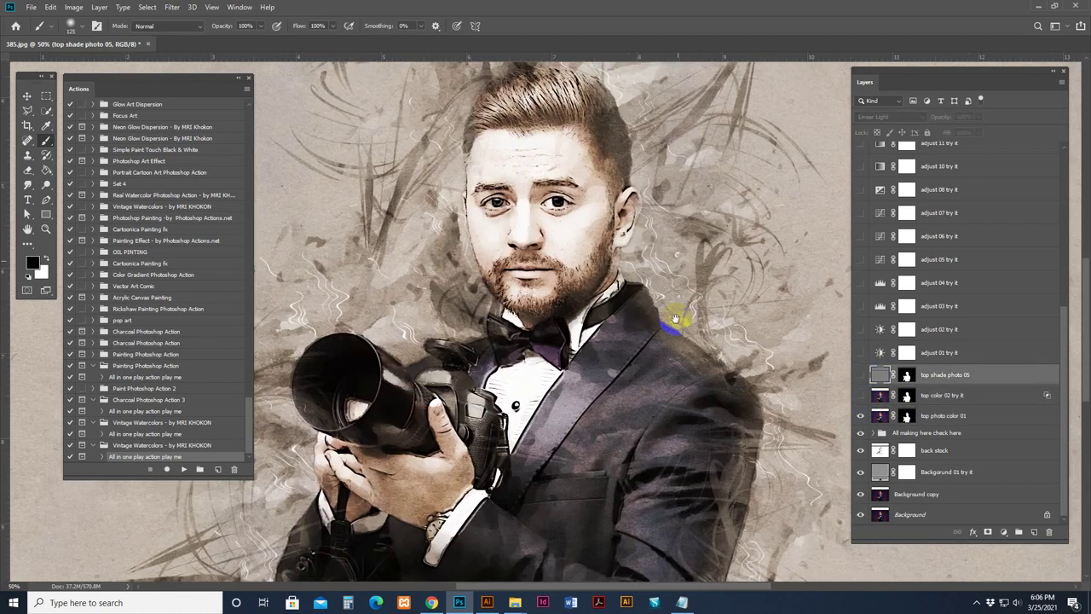
click(861, 376)
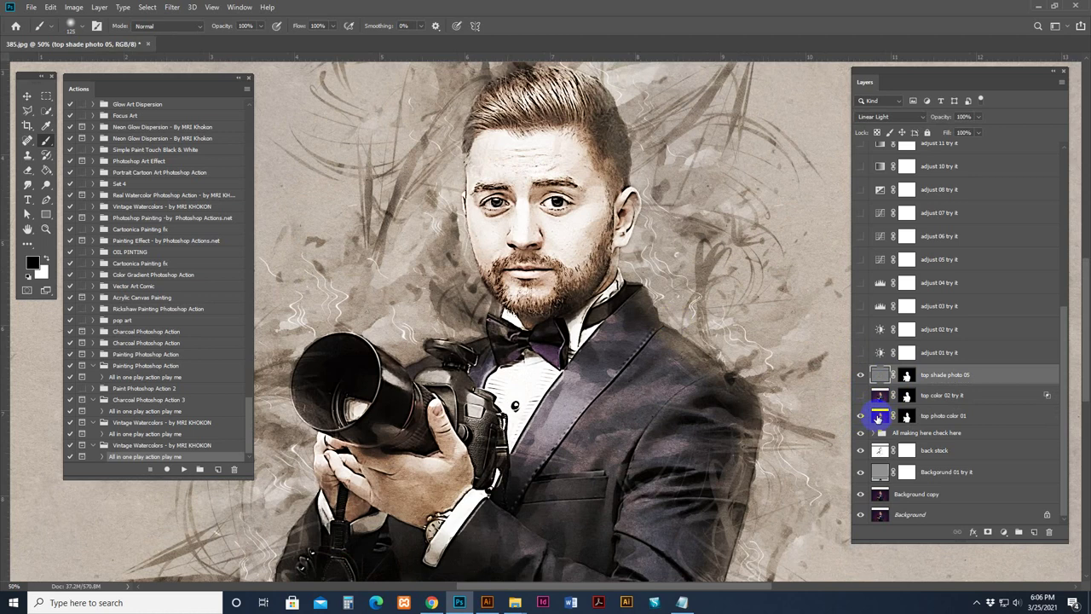
click(860, 375)
click(860, 376)
- Toggle "top photo color 01" beneath "top shade photo 05" to compare the shaded portrait in sepia and in color
click(862, 417)
click(860, 417)
click(860, 416)
click(863, 377)
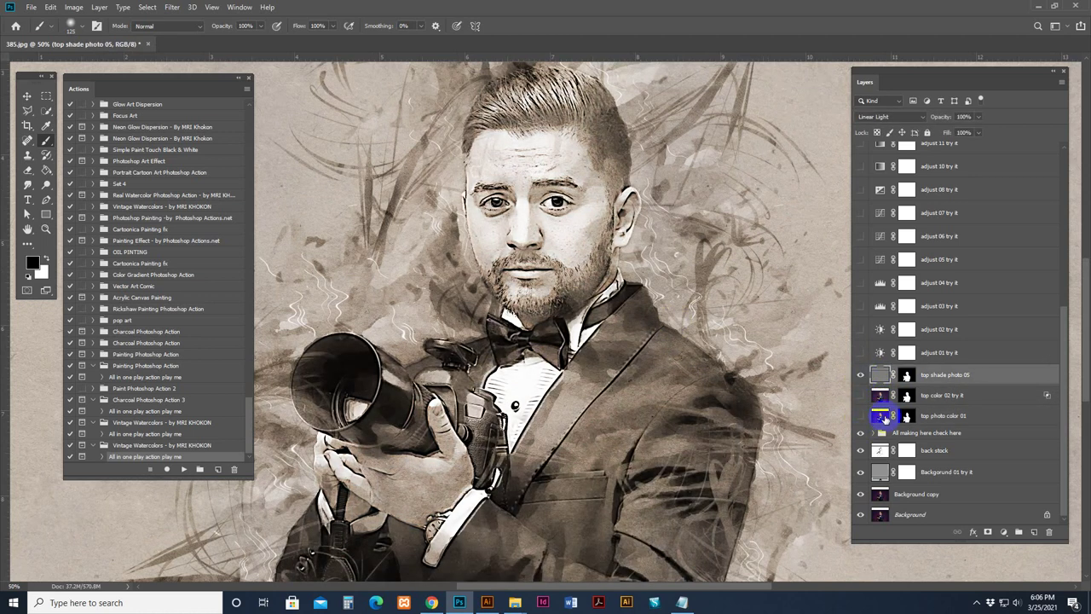
click(865, 417)
click(860, 417)
- Paint on the "top shade photo 05" layer mask to reduce its shading, and compare the portrait with and without the layer
click(906, 375)
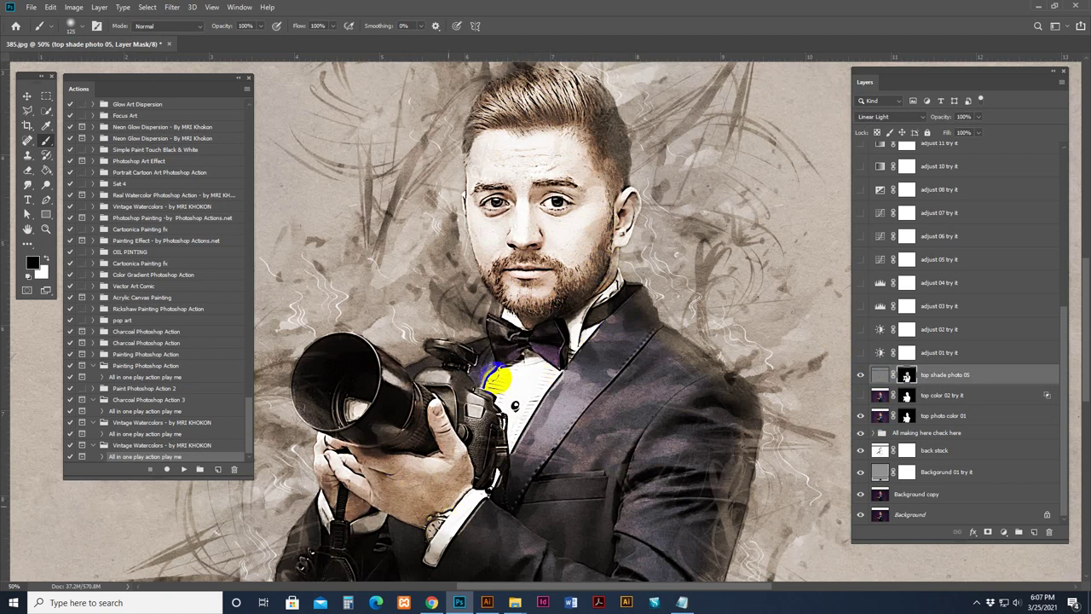
click(860, 375)
click(860, 375)
click(860, 375)
click(860, 375)
click(861, 375)
click(860, 375)
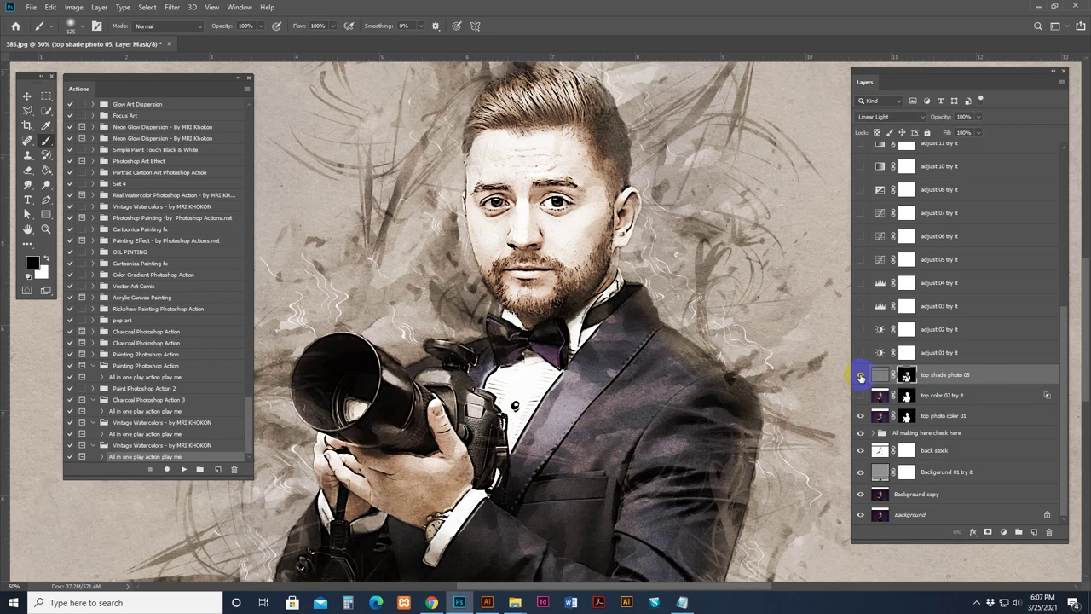
- Toggle "adjust 01 try it" through "adjust 04 try it" one at a time to preview their brightness and levels effects
click(953, 353)
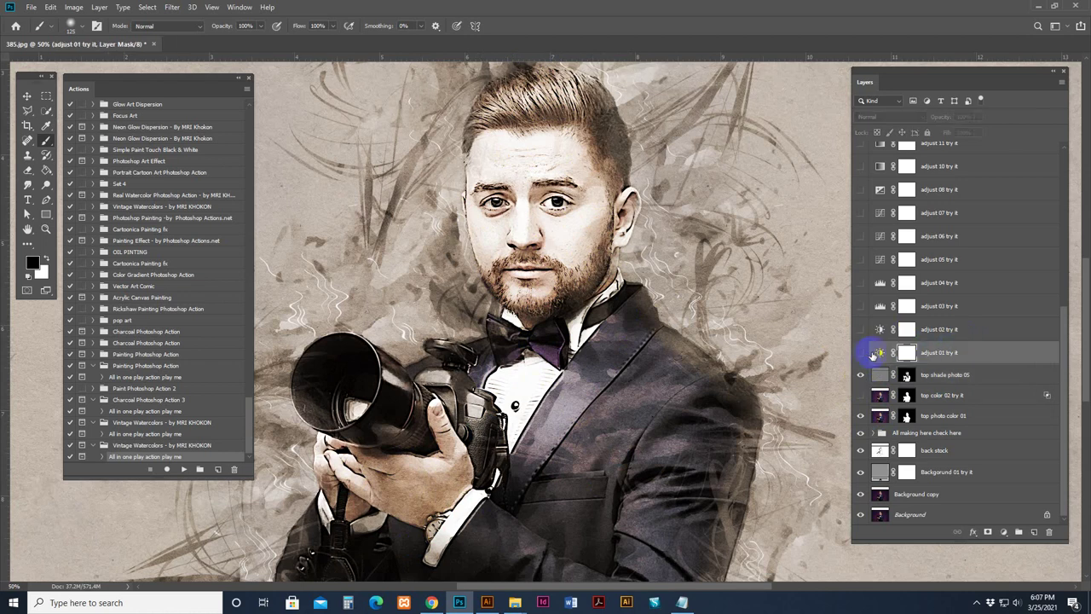
click(861, 353)
click(861, 354)
click(861, 331)
click(861, 331)
click(861, 307)
click(861, 307)
click(860, 282)
click(859, 283)
- Preview "adjust 05 try it" in combination with "adjust 06 try it" and "adjust 04 try it", and turn them all off
click(859, 259)
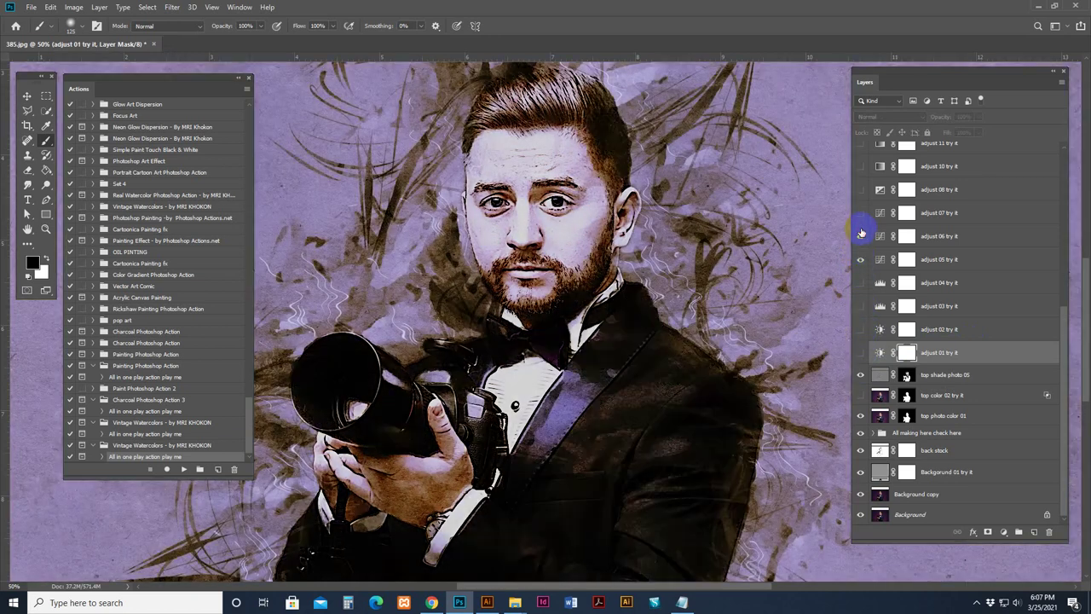
click(860, 237)
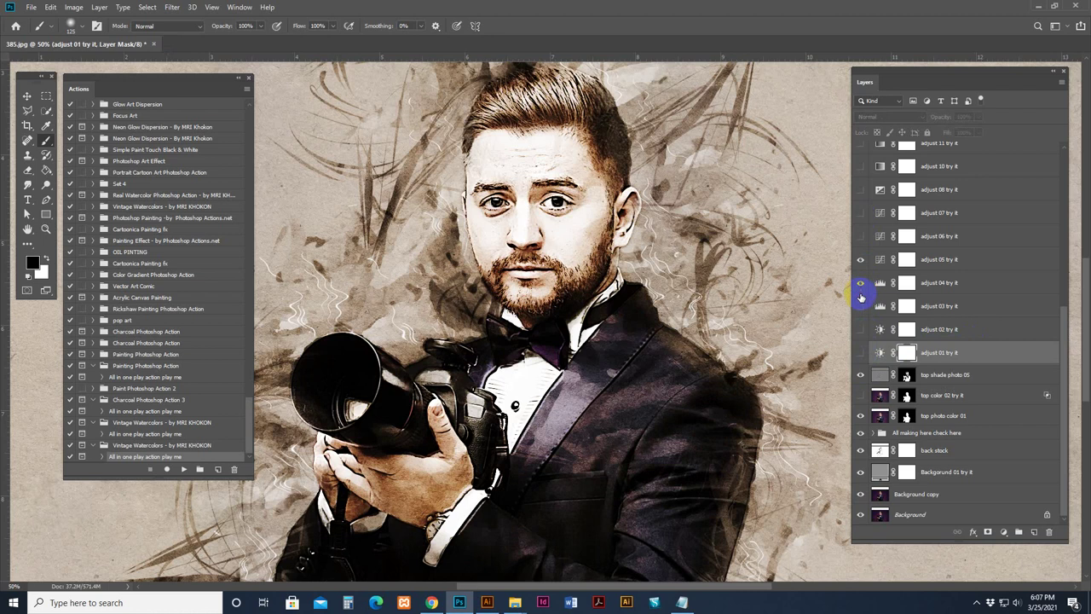
click(860, 283)
click(860, 283)
click(860, 259)
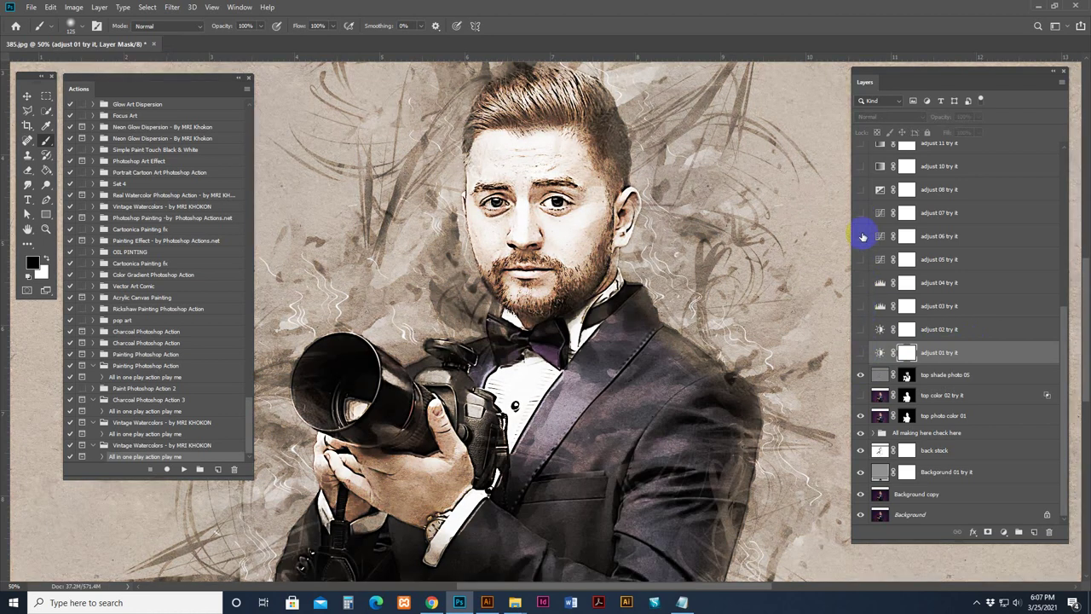
- Toggle "adjust 06 try it" through "adjust 11 try it" in turn to preview their curves, photo filter and gradient map effects
click(860, 236)
click(860, 236)
click(862, 213)
click(862, 210)
click(861, 190)
scroll(881, 273, up, 3)
click(862, 271)
click(862, 249)
click(862, 248)
drag(861, 225, 861, 201)
- Hide the "top shade photo 05" and "top photo color 01" layers
scroll(861, 341, down, 2)
click(861, 375)
click(861, 416)
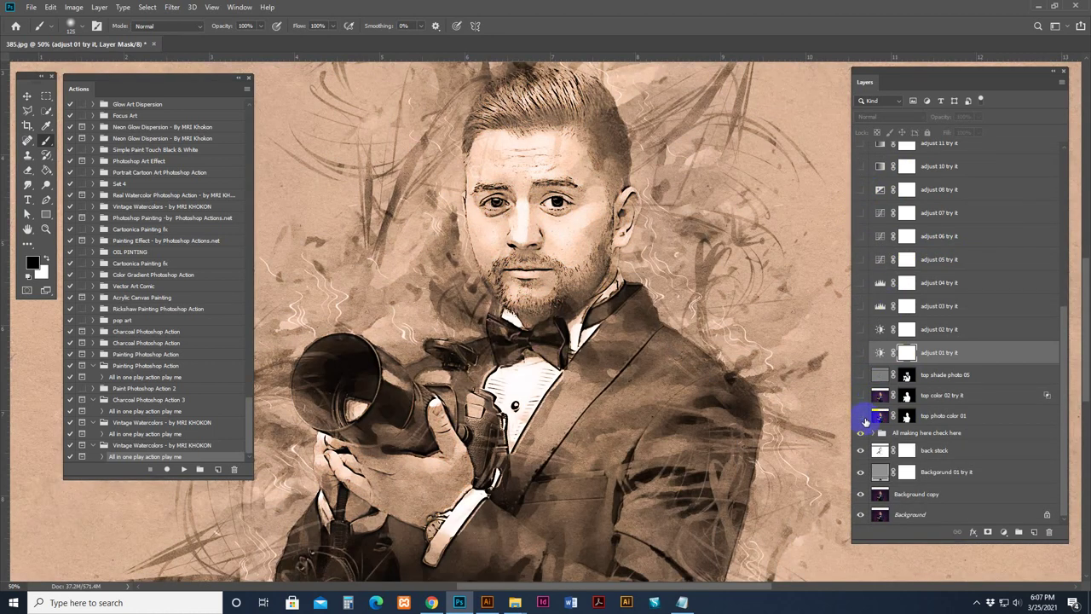
click(862, 417)
click(861, 416)
- Toggle "adjust 12 try it" through "adjust 16 try it" one after another to compare the monochrome color variations
scroll(865, 306, up, 2)
click(864, 178)
scroll(863, 256, up, 2)
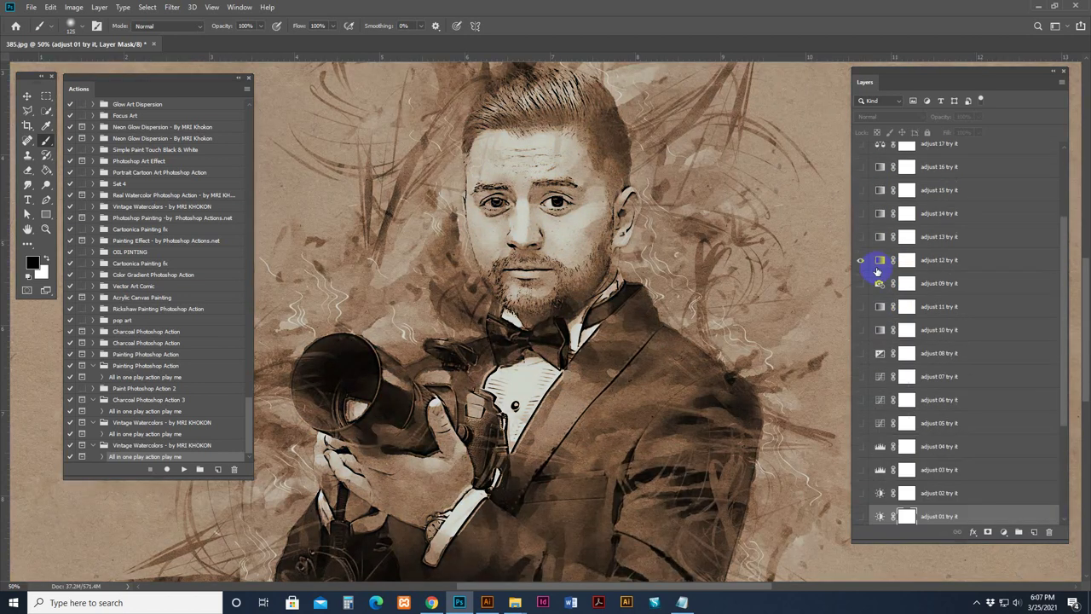
click(861, 238)
click(861, 239)
click(861, 214)
click(861, 214)
click(864, 190)
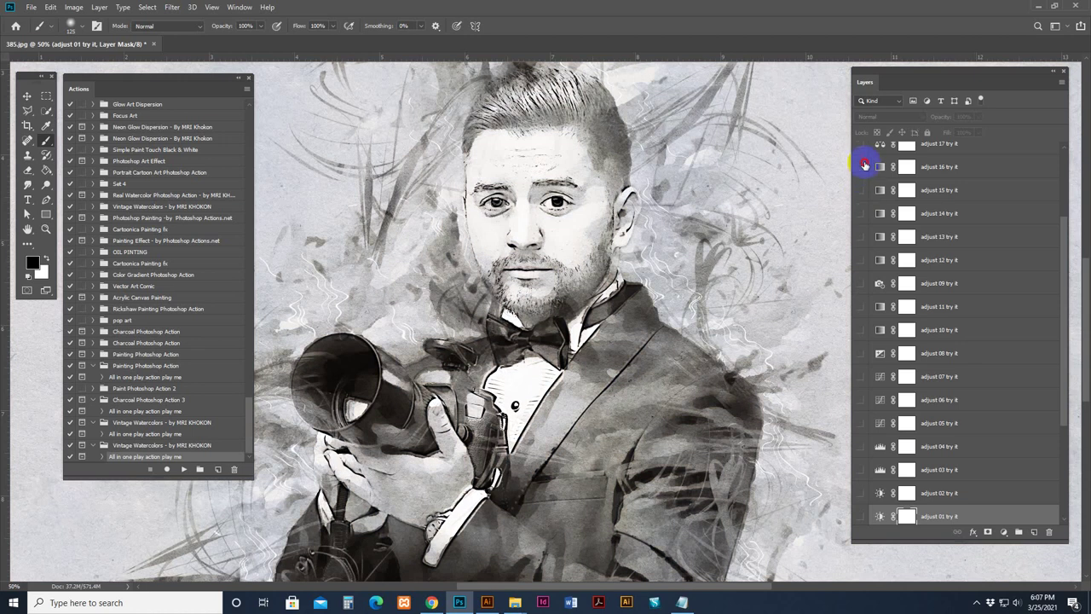
click(862, 191)
click(864, 166)
- Preview "adjust 17 try it" and the "top shade background 01 try it" vignette on the artwork, and turn both off
scroll(881, 283, up, 2)
click(861, 249)
click(861, 226)
click(861, 202)
key(ctrl+minus)
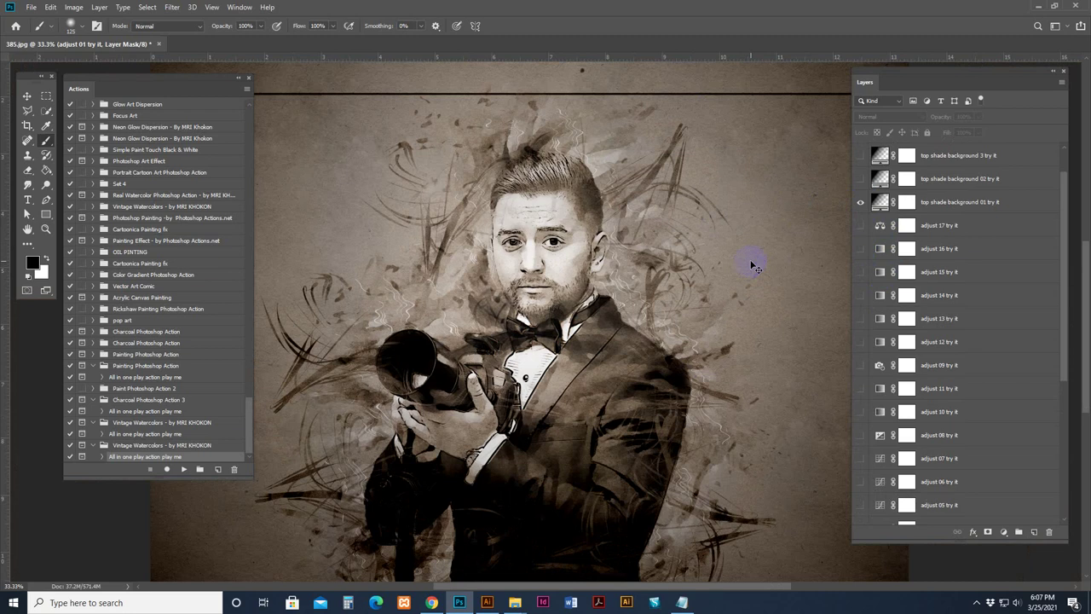
key(ctrl+plus)
click(861, 204)
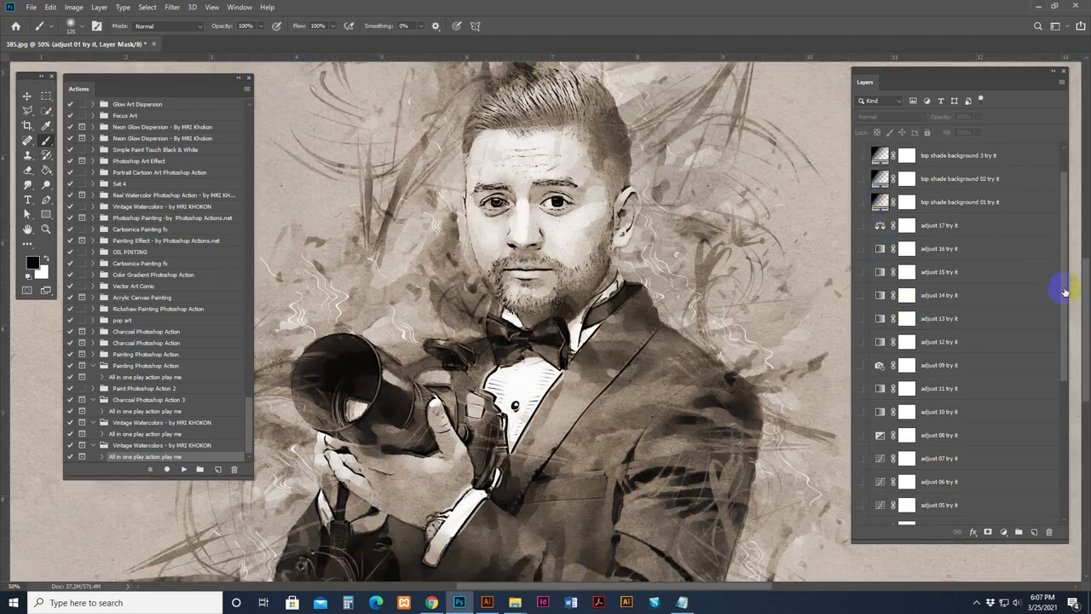
- Toggle the "back stock" layer to examine what it adds to the background above the head
drag(1064, 287, 1054, 453)
click(879, 450)
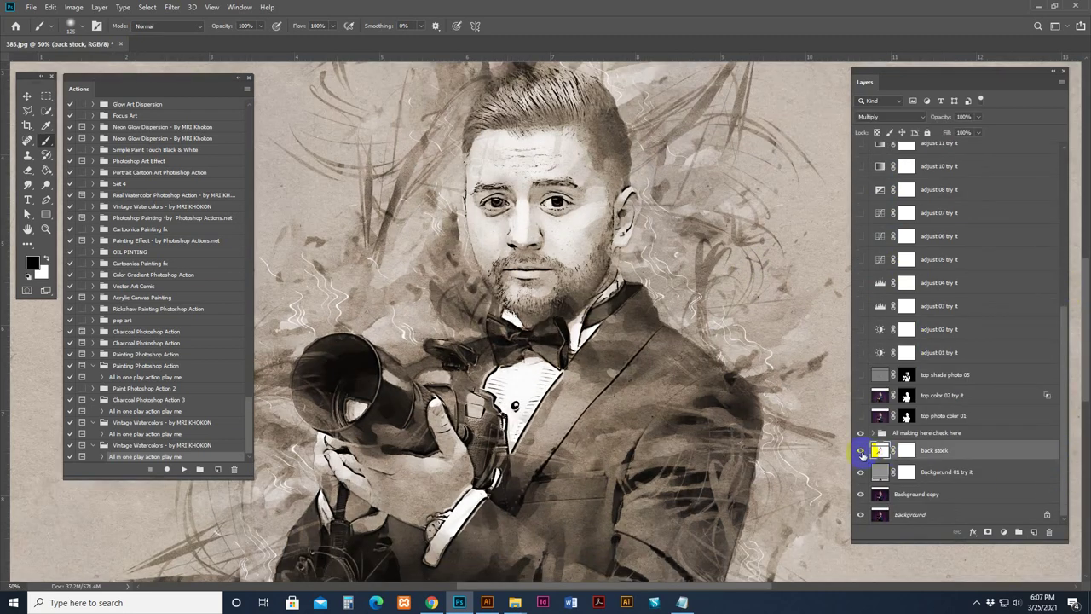
click(860, 450)
scroll(555, 383, up, 5)
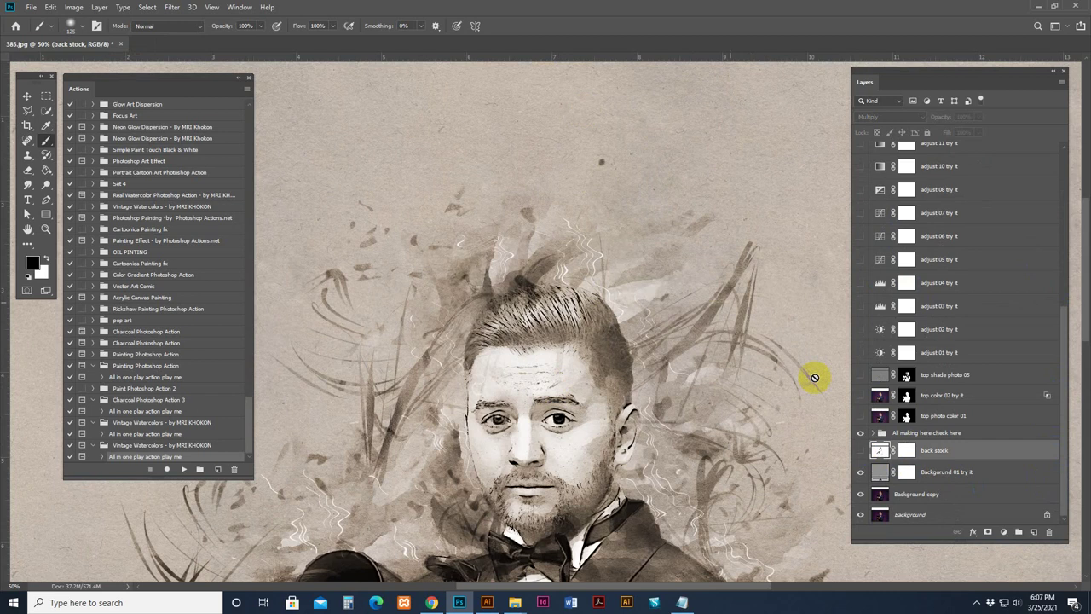
click(860, 451)
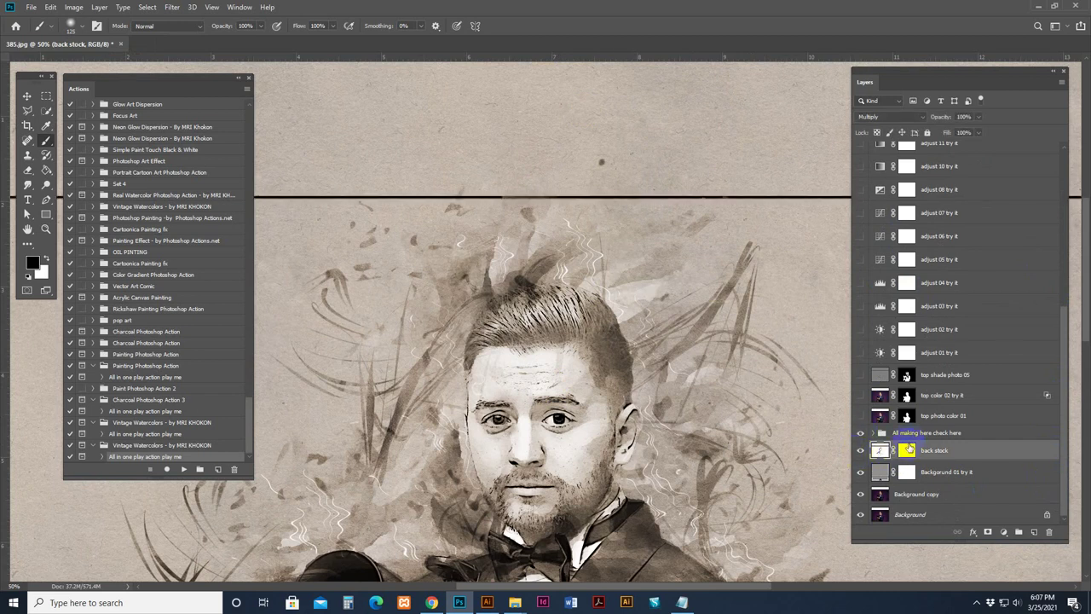
- Paint black on the "back stock" layer mask over the dark horizontal line above the head, across the full image width
click(907, 449)
drag(771, 197, 332, 197)
drag(437, 195, 845, 190)
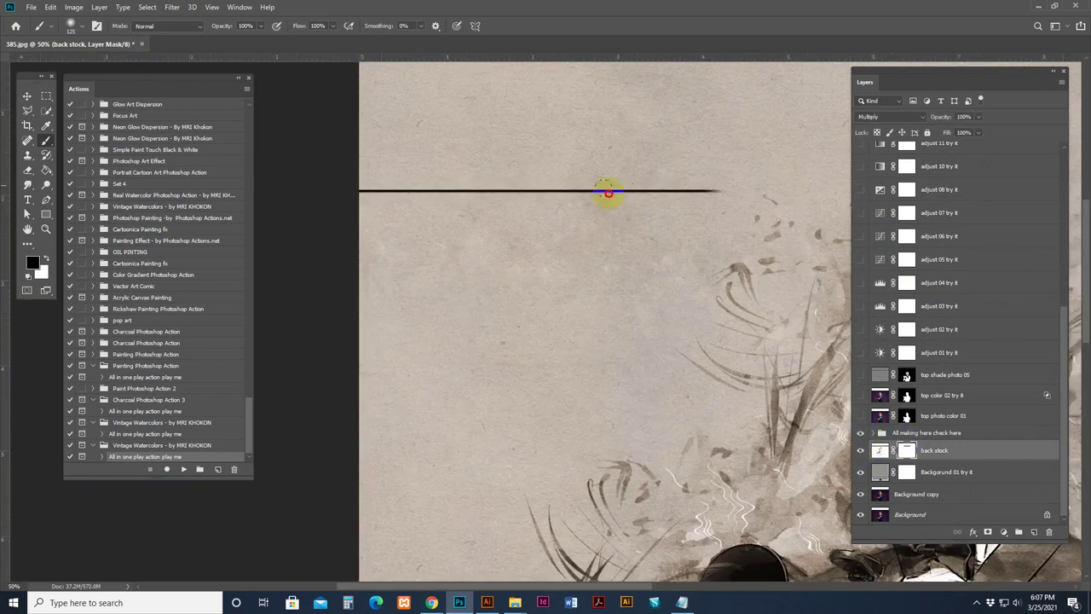
shift+click(335, 181)
drag(620, 202, 433, 227)
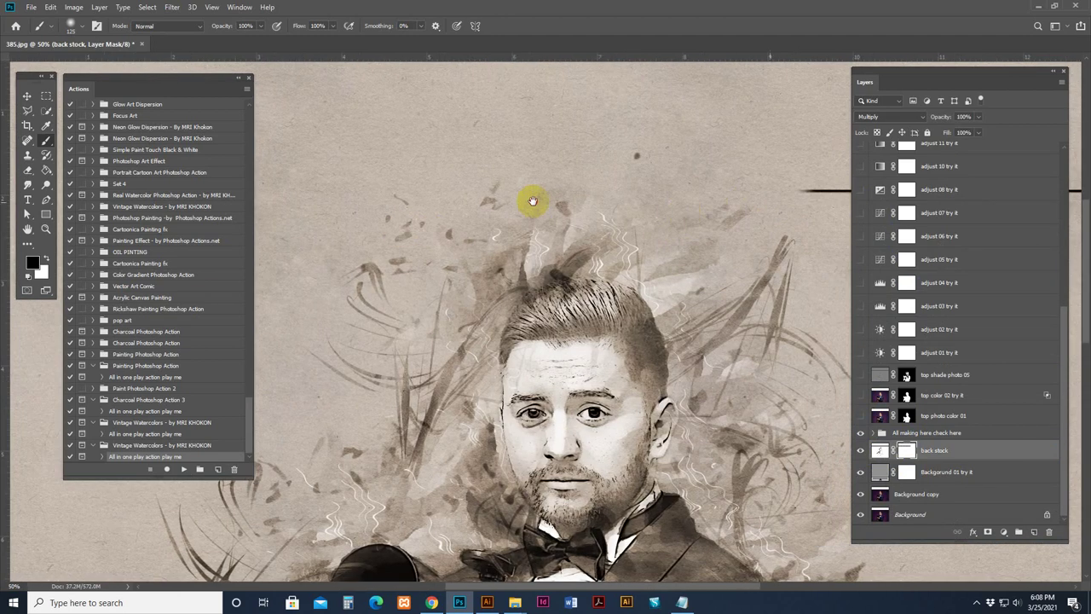
drag(749, 188, 548, 188)
shift+click(826, 182)
drag(489, 232, 693, 262)
- Compare the background with and without the "back stock" layer, and leave the layer hidden
click(879, 450)
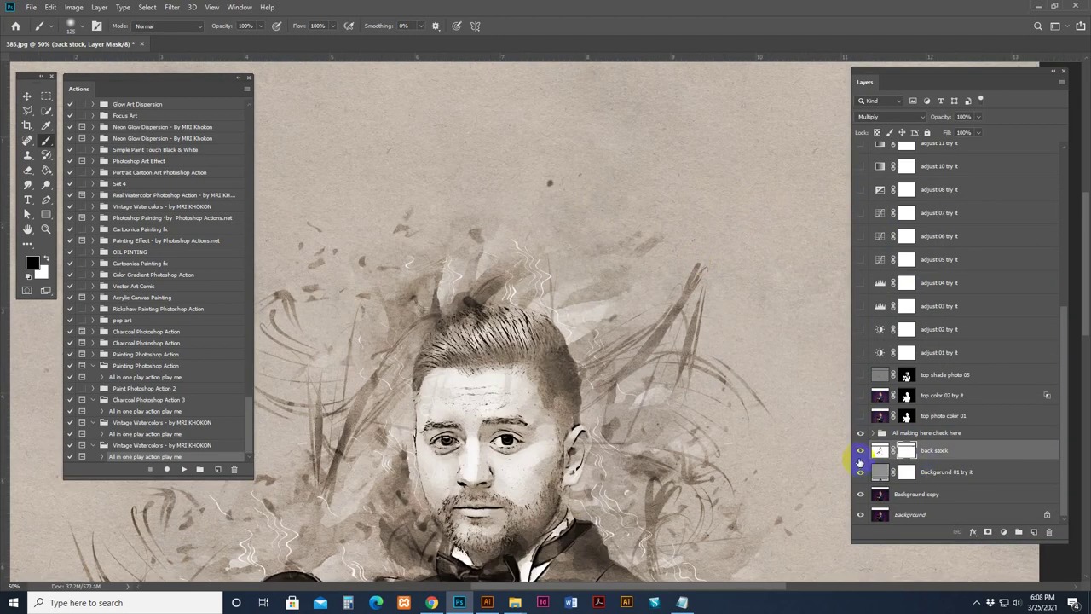
click(861, 452)
click(861, 452)
drag(670, 410, 650, 287)
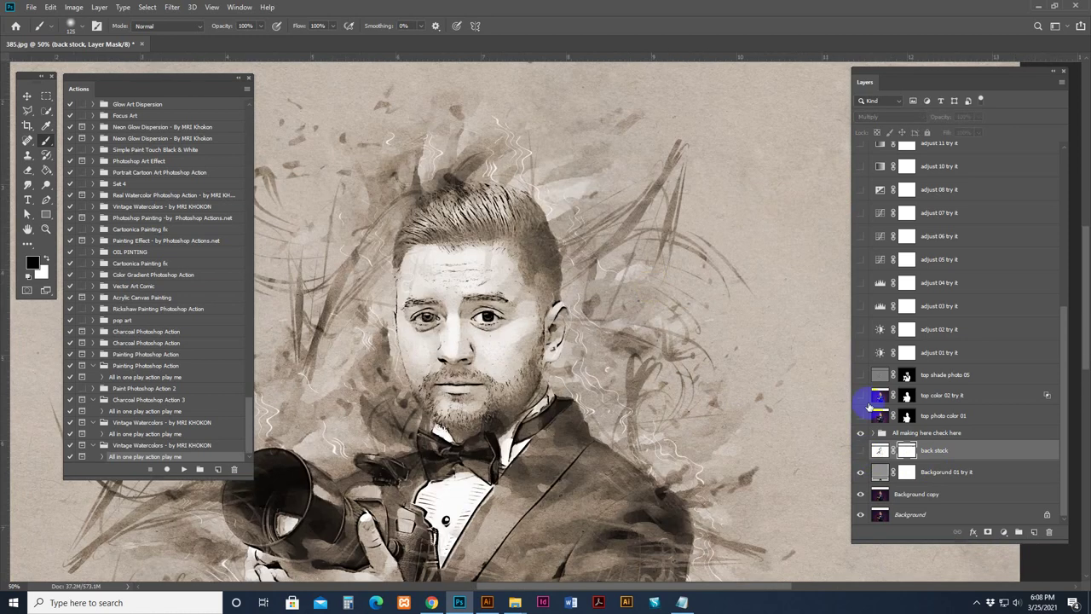
- Toggle the three "top shade background" layers, 02, 3 and 01, in turn to compare their darkening of the background
scroll(906, 261, up, 5)
scroll(911, 261, up, 1)
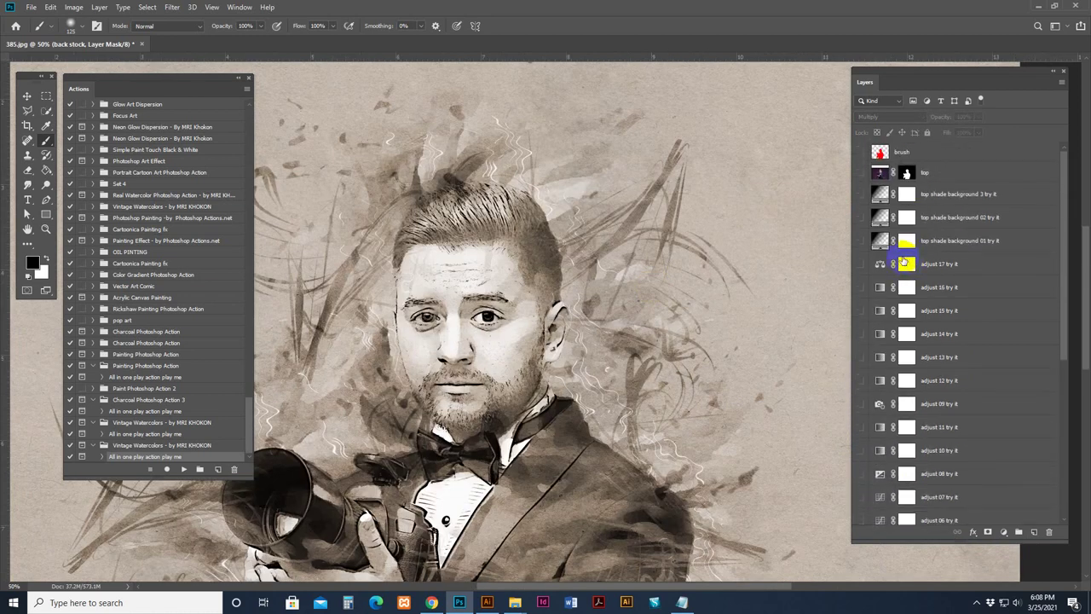
click(862, 217)
click(862, 218)
click(860, 194)
click(861, 194)
click(861, 242)
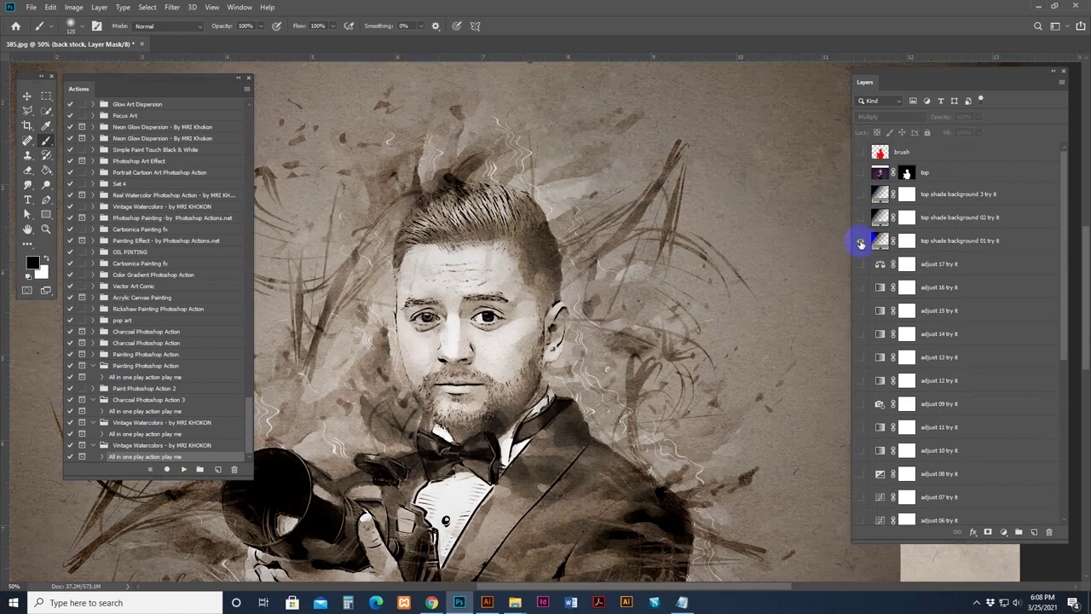
click(861, 241)
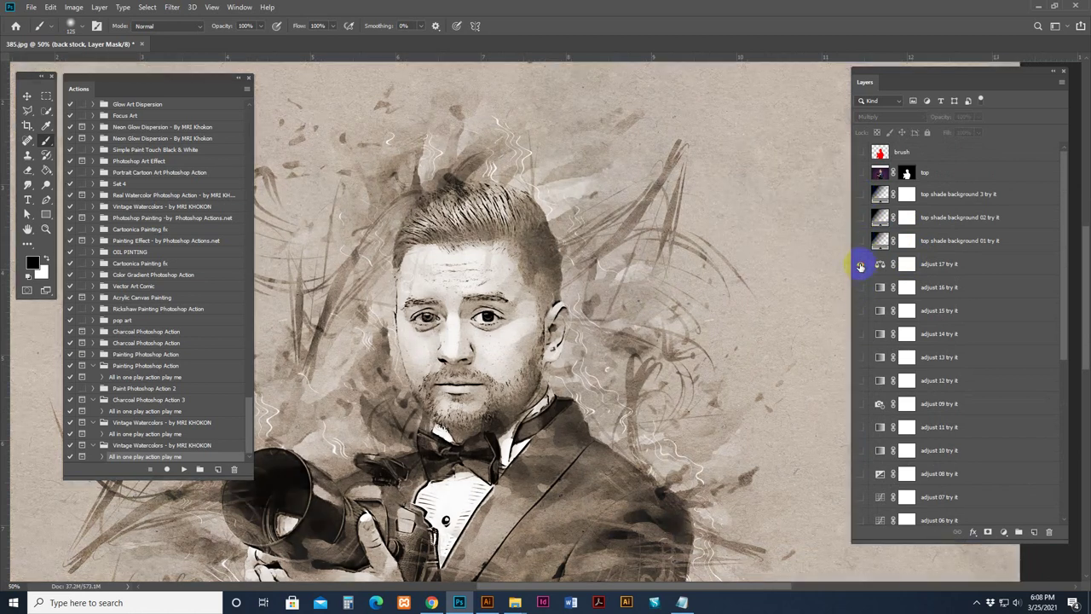
- Preview the "adjust 17", "adjust 16" and "adjust 15" layers in turn to compare their color tints on the artwork
click(861, 265)
click(861, 289)
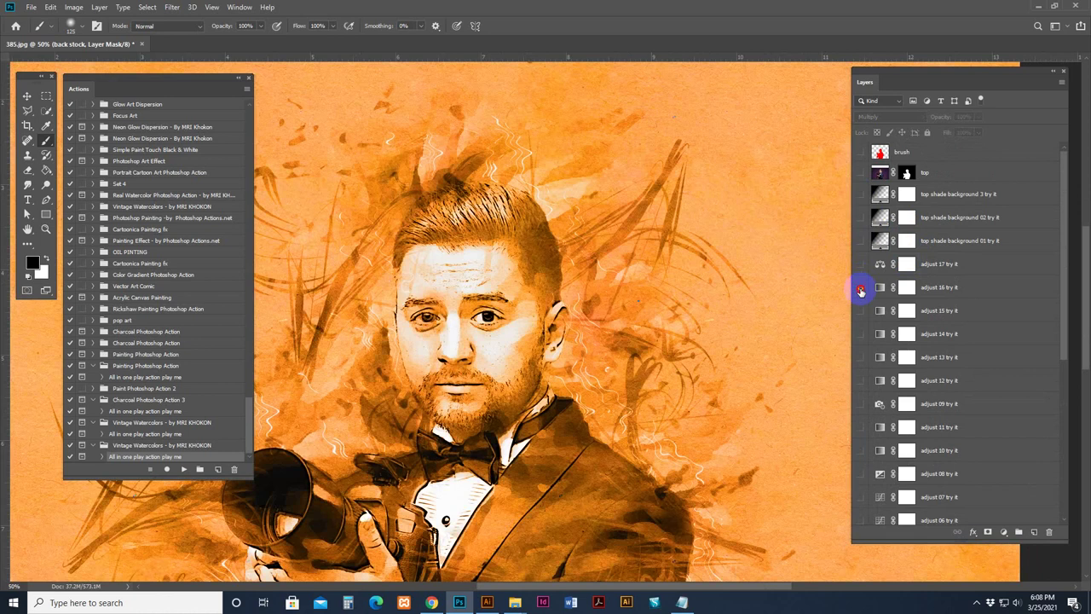
click(863, 311)
- Show the "top photo color 01" layer and preview the "adjust 12" layer over the recolored portrait
scroll(869, 409, down, 5)
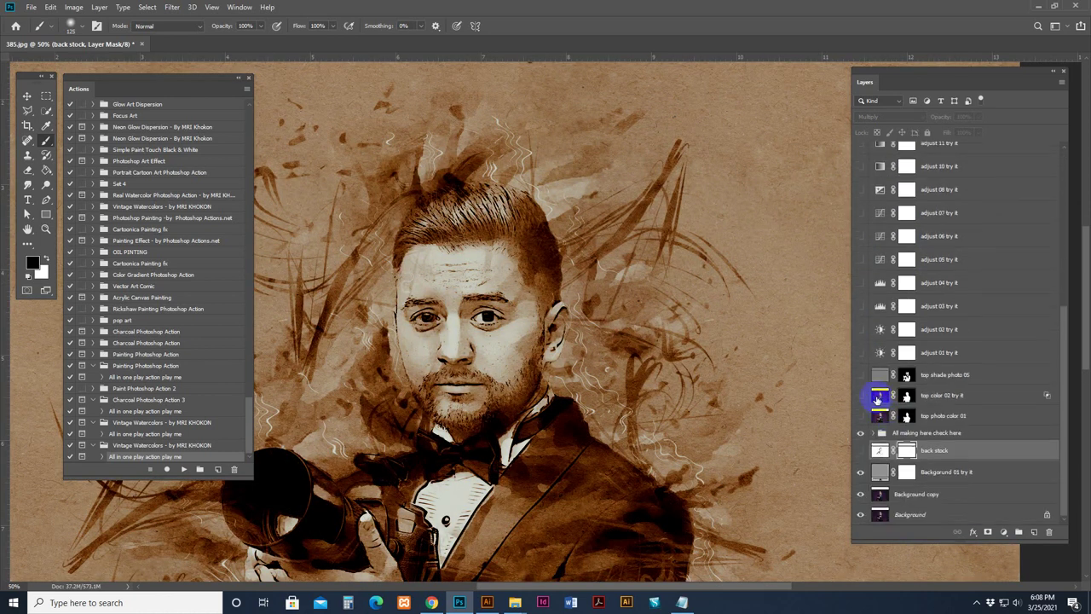
click(861, 415)
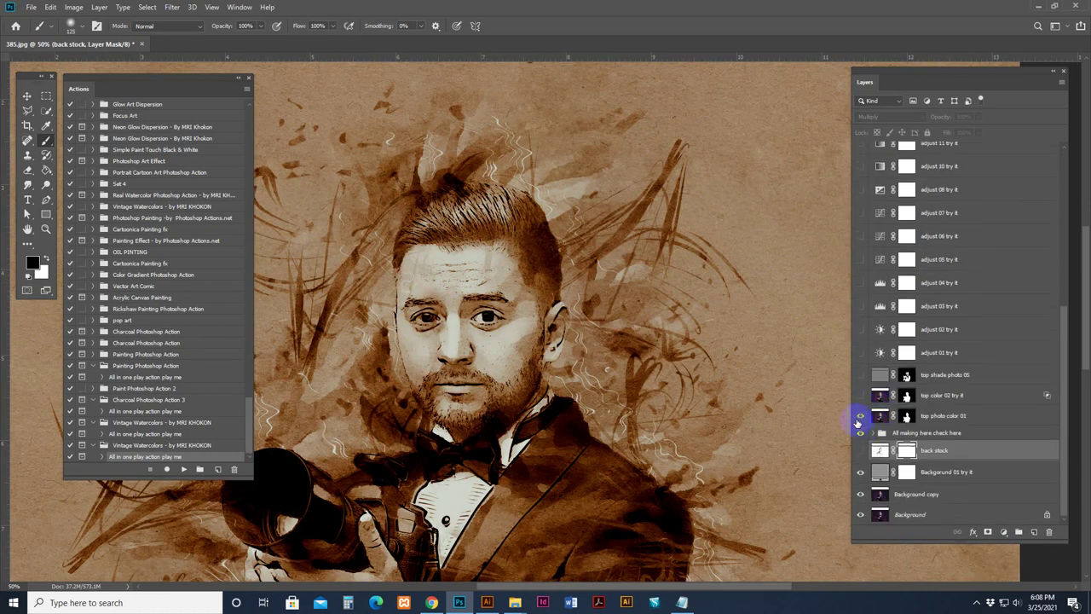
scroll(886, 369, up, 6)
click(870, 361)
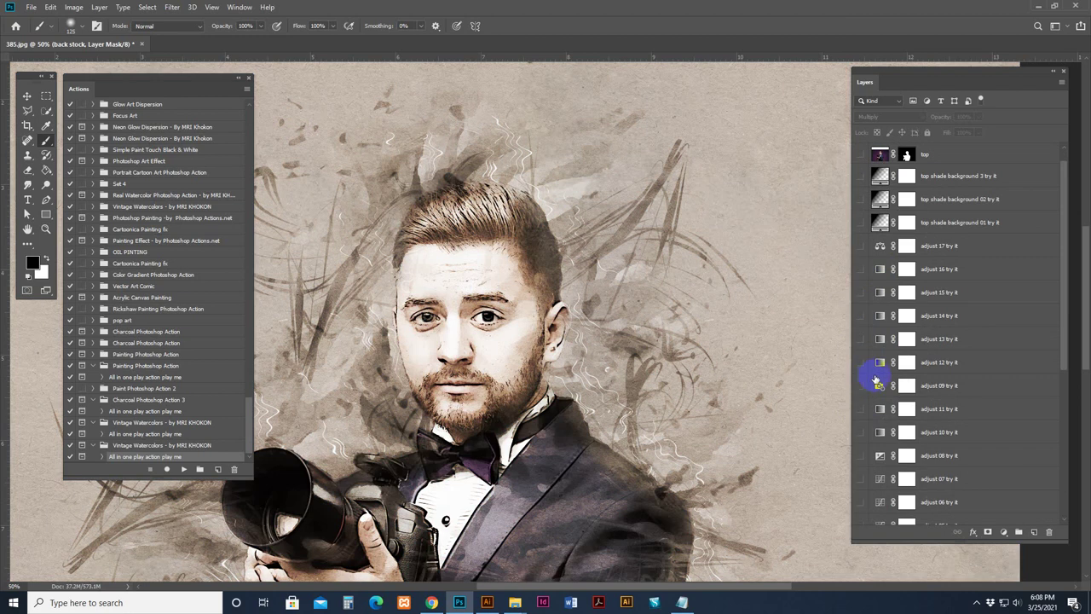
- Show the "adjust 08" layer and toggle "adjust 07" to compare their contrast effects on the portrait
scroll(871, 368, down, 3)
click(861, 353)
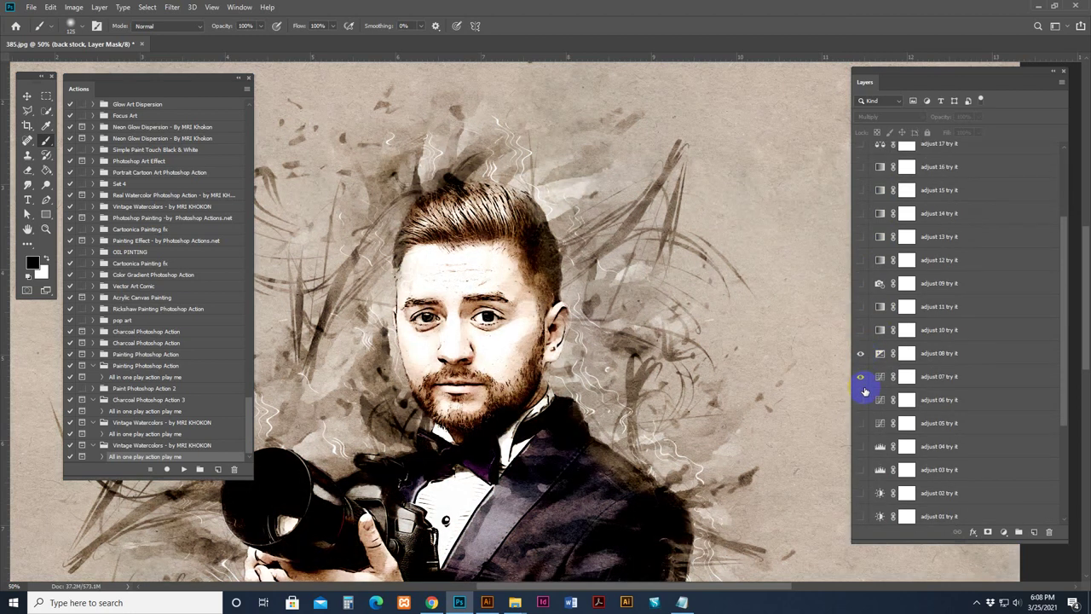
click(861, 377)
- Preview "adjust 16", "adjust 15", "adjust 14" and "adjust 13" in turn over "adjust 08", and hide "adjust 08"
click(869, 167)
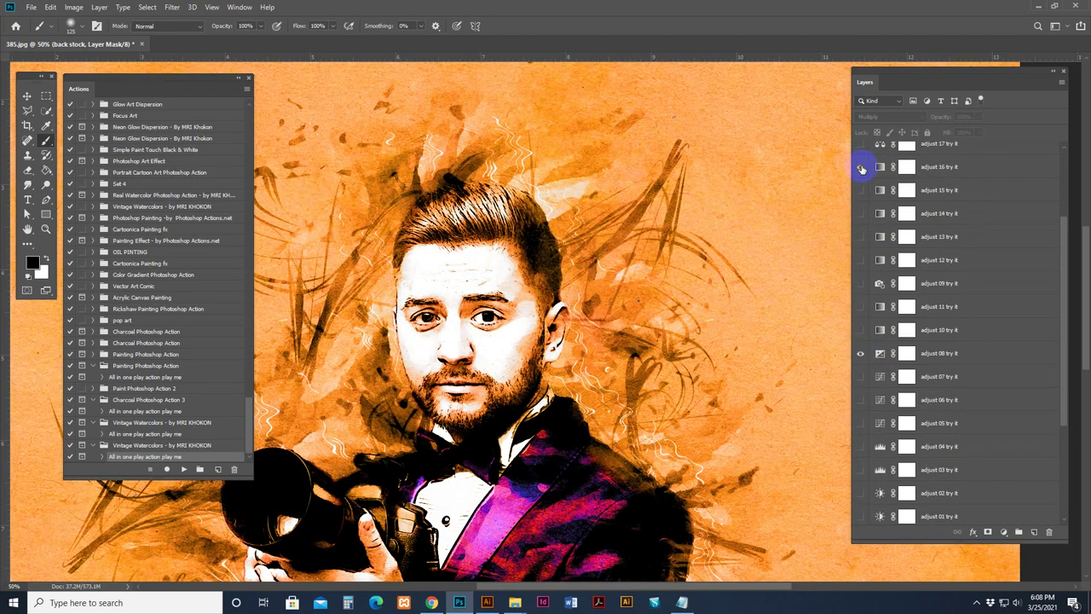
click(861, 190)
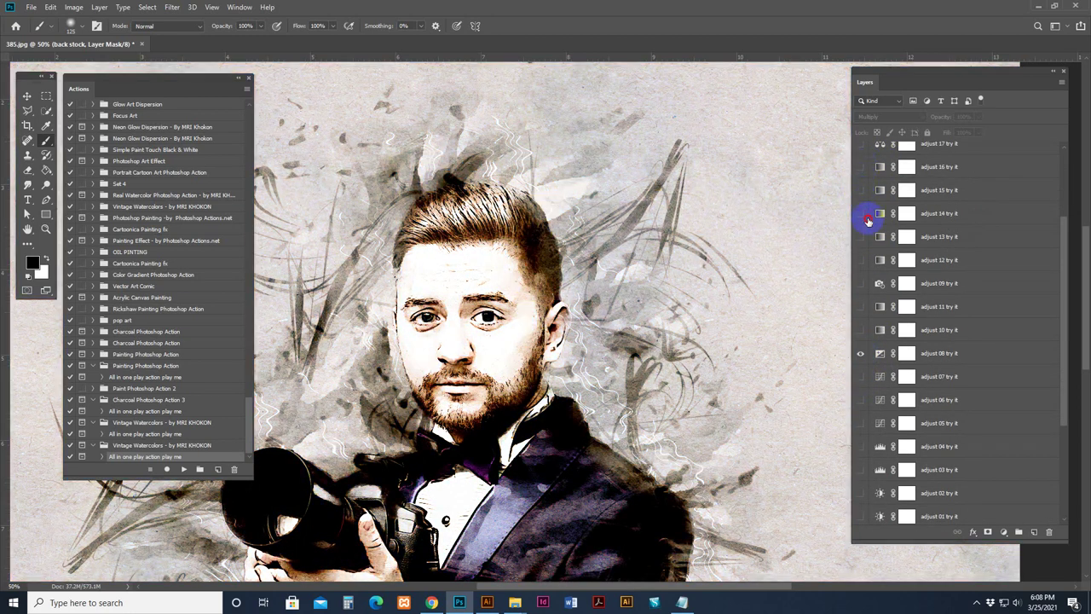
click(867, 220)
click(862, 215)
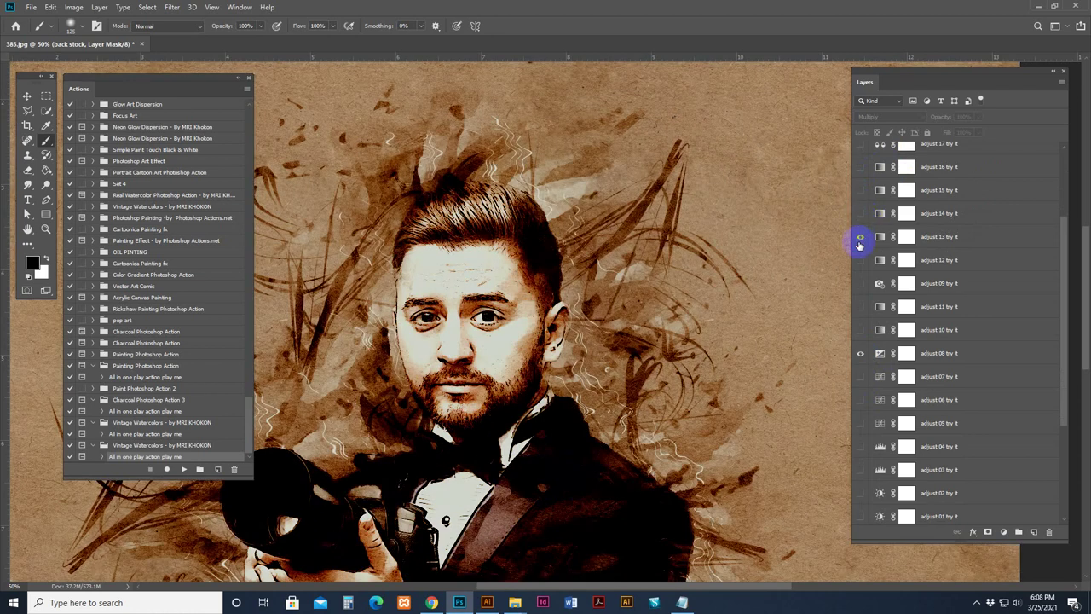
click(861, 239)
click(861, 352)
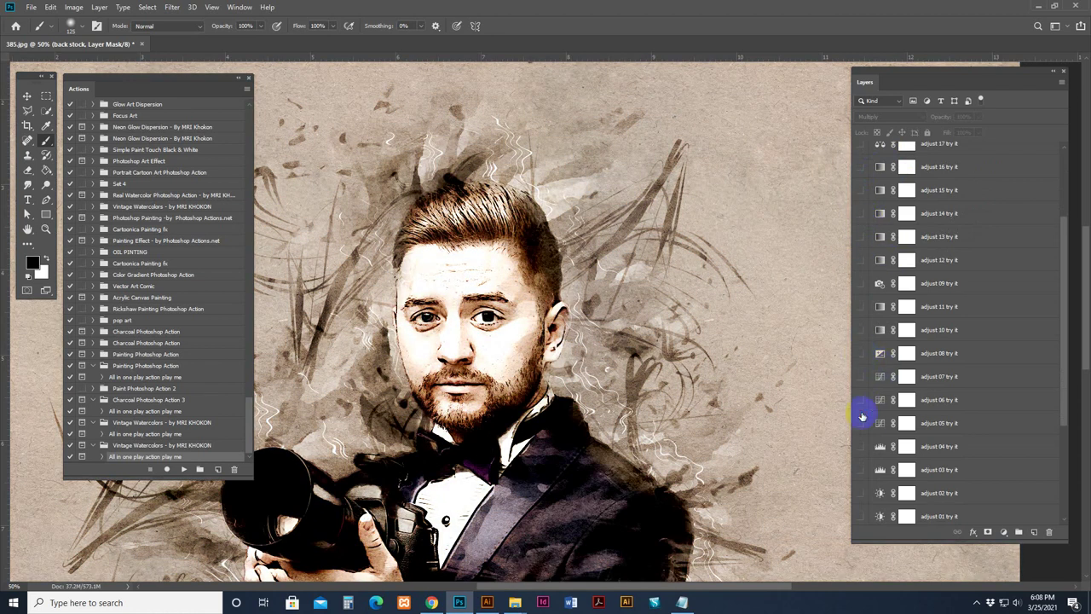
- Toggle the "adjust 05" layer on and off and examine the portrait, camera and suit in the artwork
click(862, 424)
click(862, 425)
drag(582, 370, 664, 278)
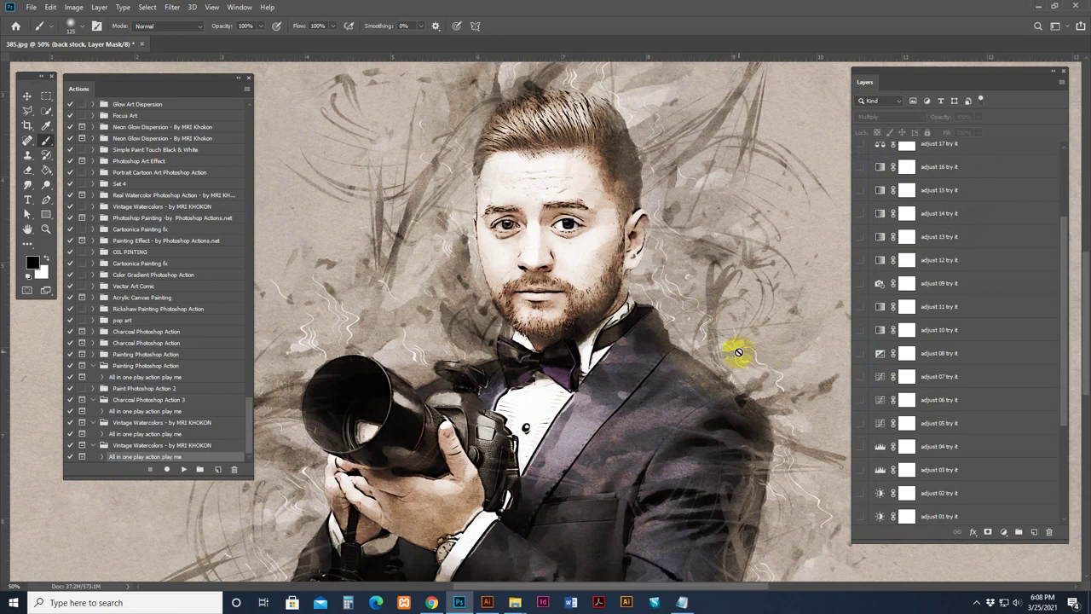
click(539, 376)
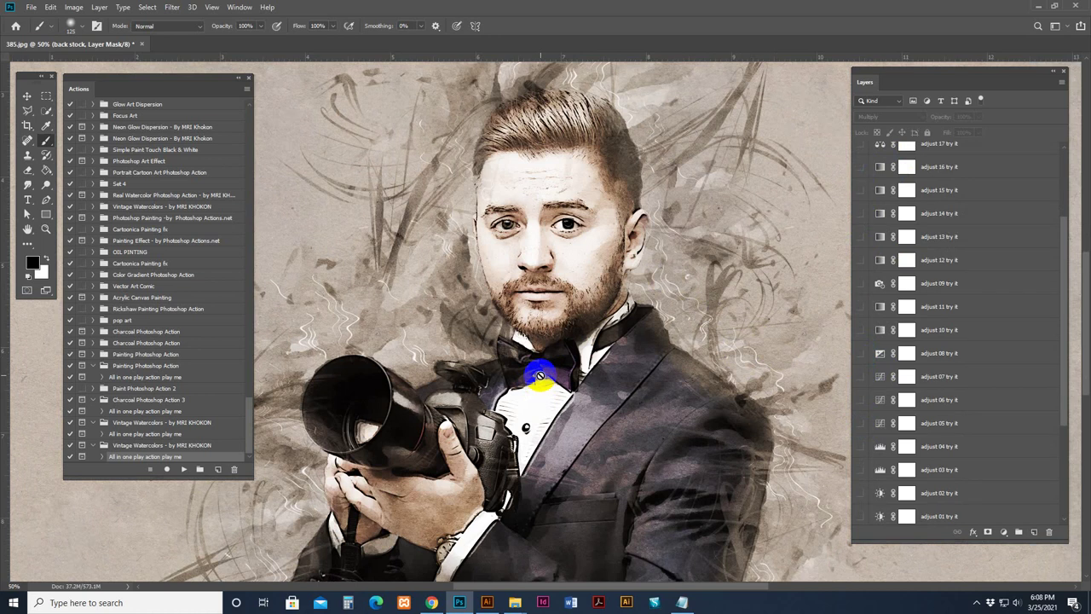
- Switch to Chrome and browse the free files listing on photoshopaction.net, continuing to page 2
click(433, 603)
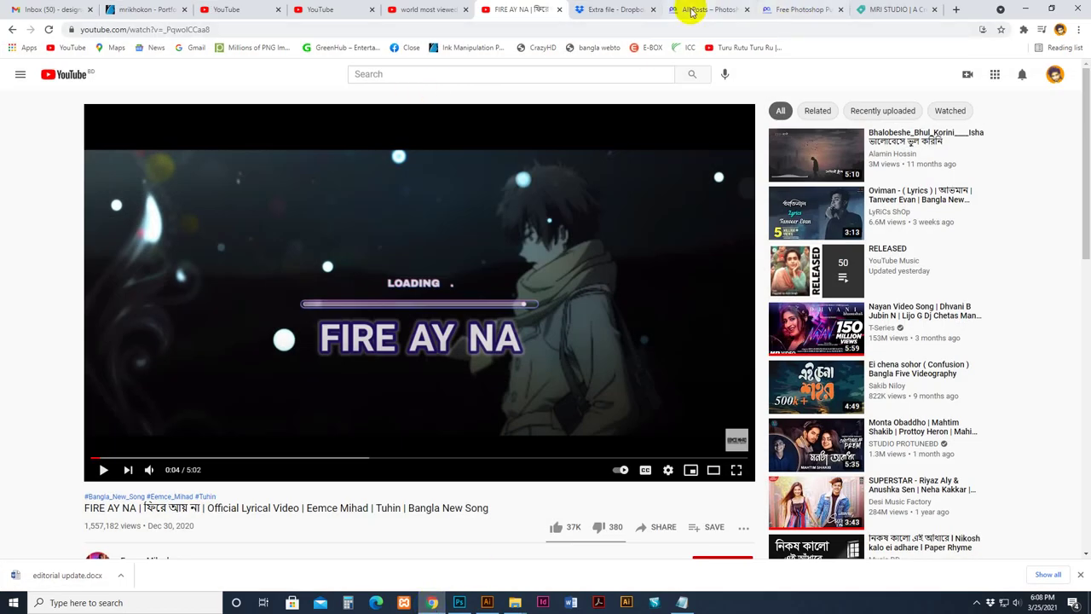
click(692, 12)
scroll(633, 349, down, 3)
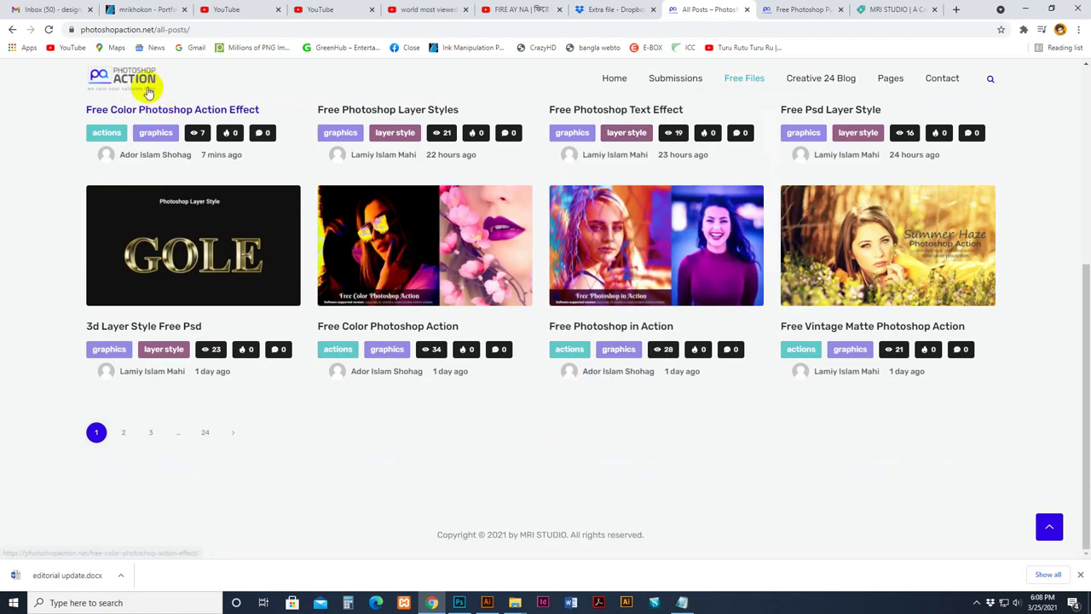
click(122, 432)
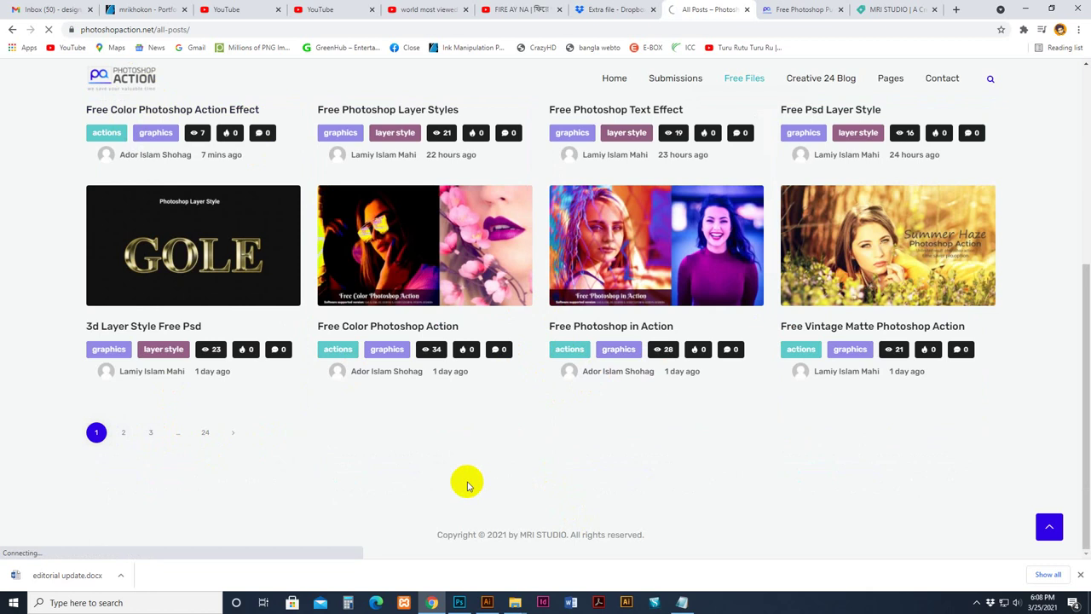
scroll(358, 463, down, 10)
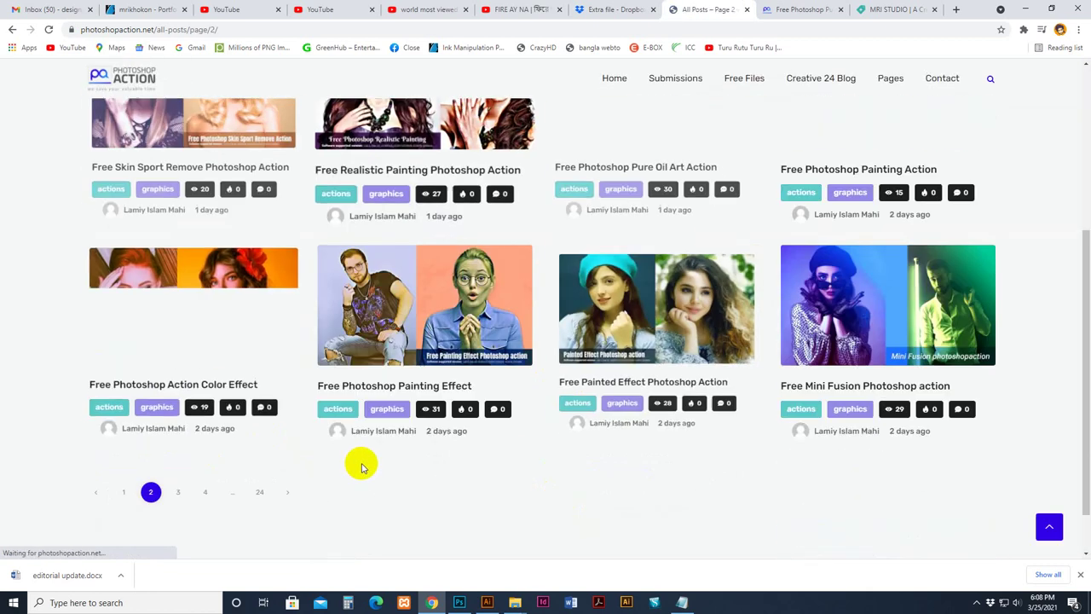